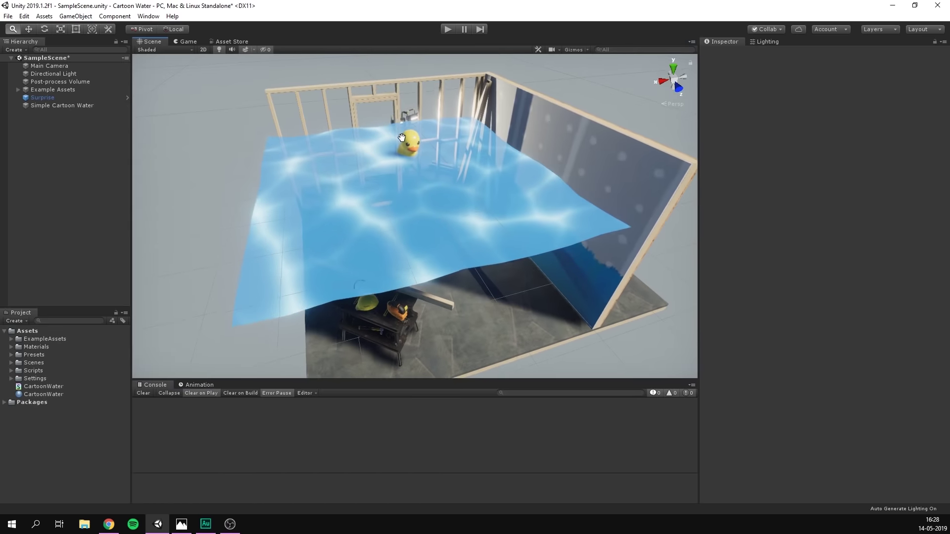
{"action": "left_click_drag", "start_coordinate": [504, 168], "coordinate": [525, 156], "text": "alt"}
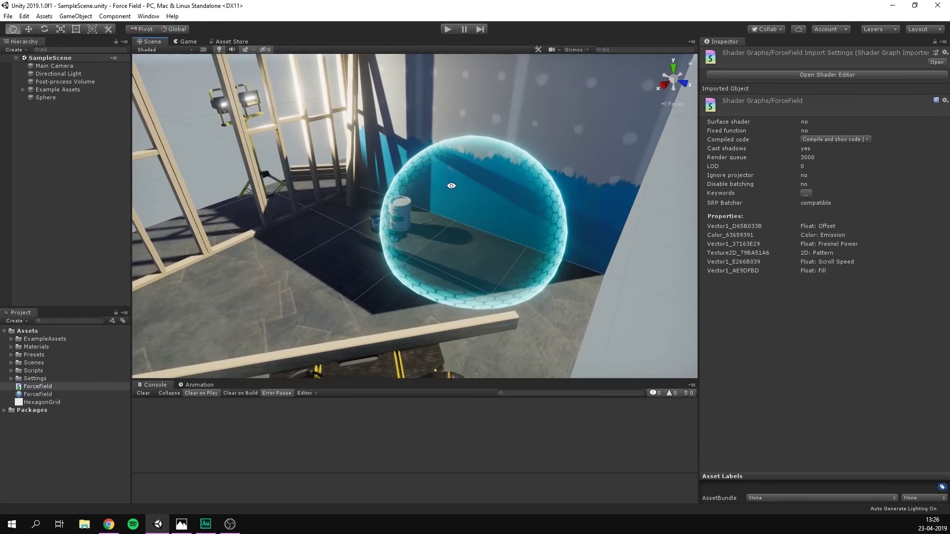
{"action": "left_click_drag", "start_coordinate": [447, 251], "coordinate": [354, 190], "text": "alt"}
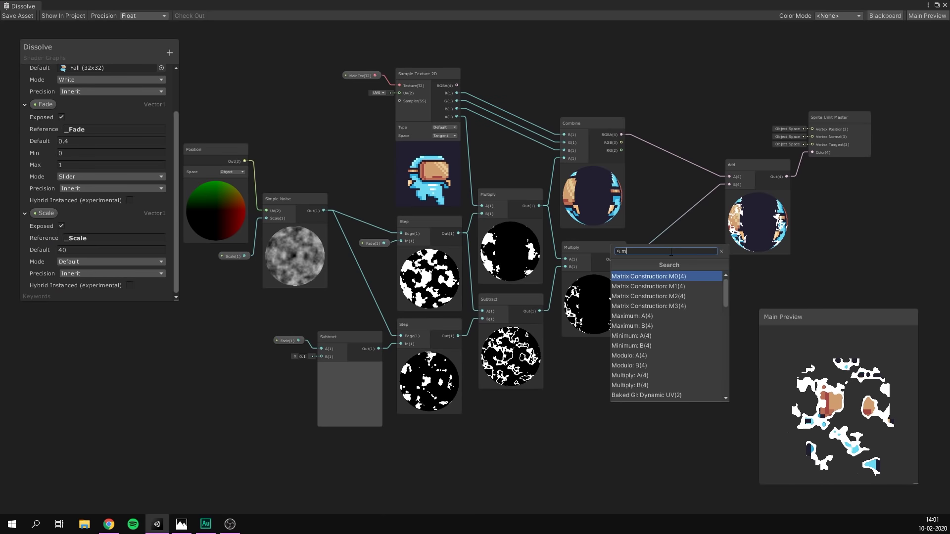
Search for a Multiply node and add it to the Dissolve shader graph
{"action": "type", "text": "ul"}
{"action": "key", "text": "Return"}
{"action": "left_click_drag", "start_coordinate": [676, 250], "coordinate": [607, 366]}
{"action": "key", "text": "Return"}
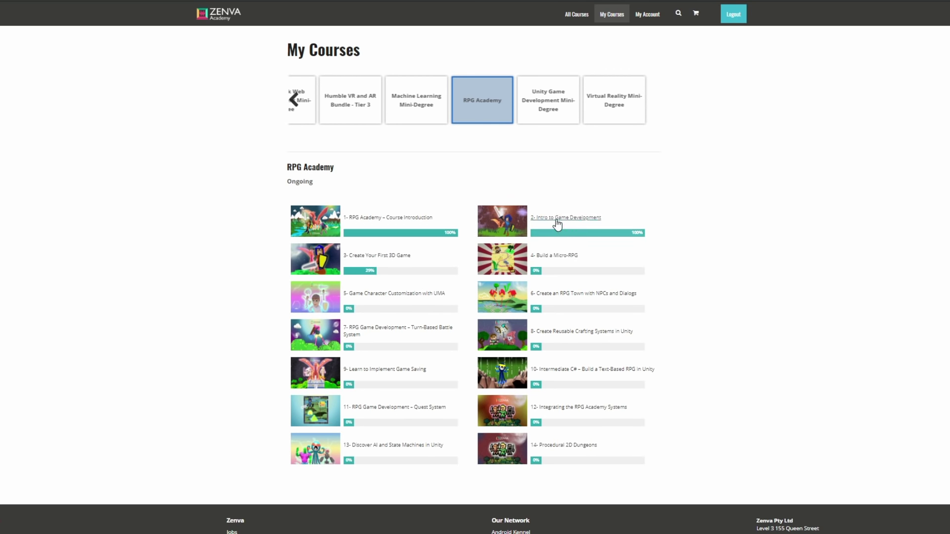
{"action": "left_click", "coordinate": [558, 223]}
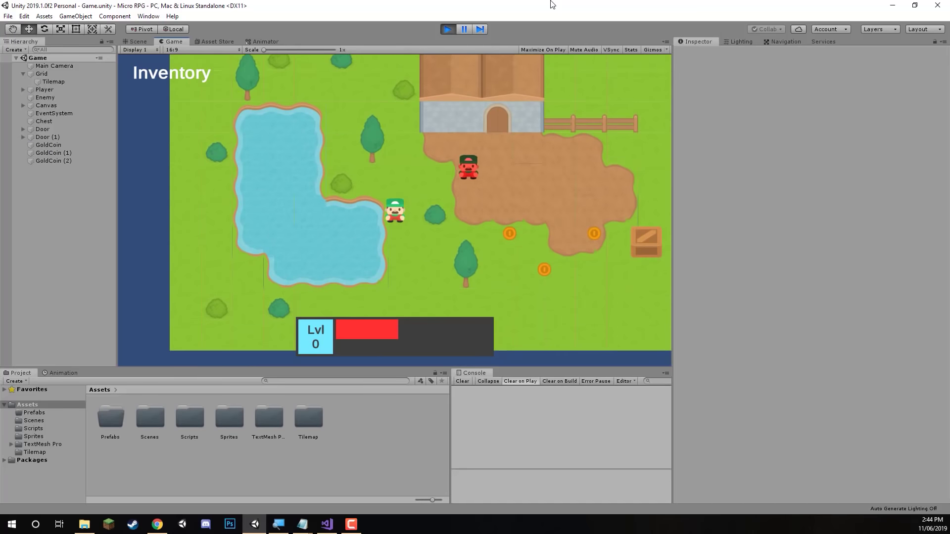
{"action": "key", "text": "Right"}
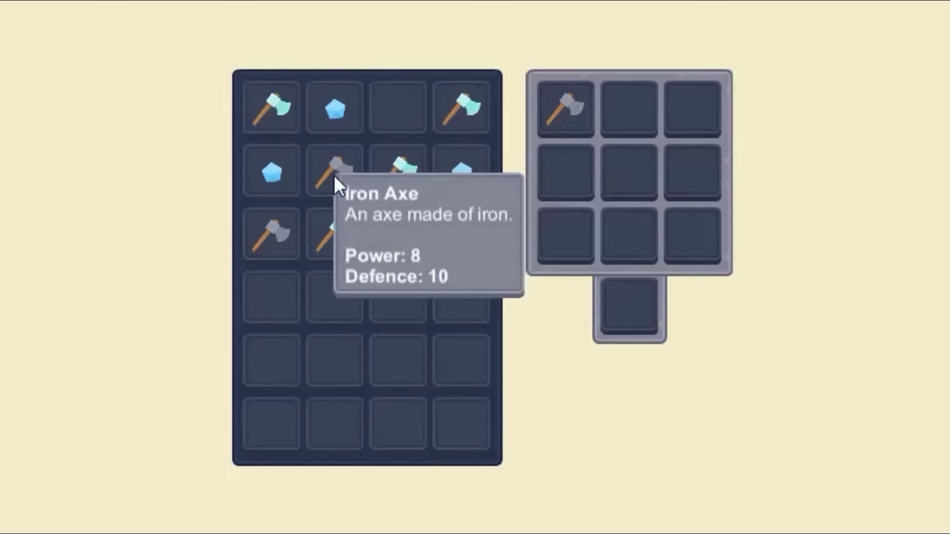
{"action": "left_click_drag", "start_coordinate": [333, 182], "coordinate": [556, 176]}
{"action": "left_click_drag", "start_coordinate": [460, 231], "coordinate": [562, 229]}
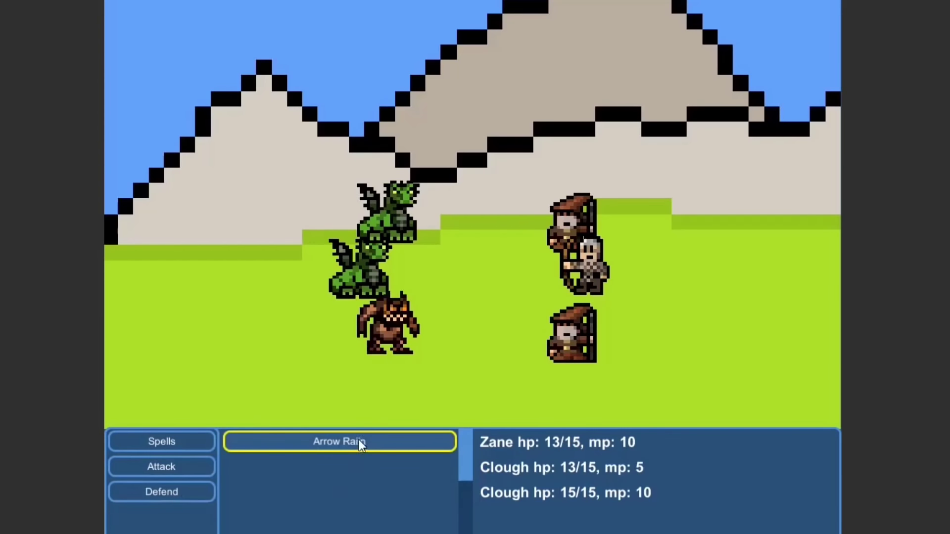
{"action": "left_click", "coordinate": [359, 440]}
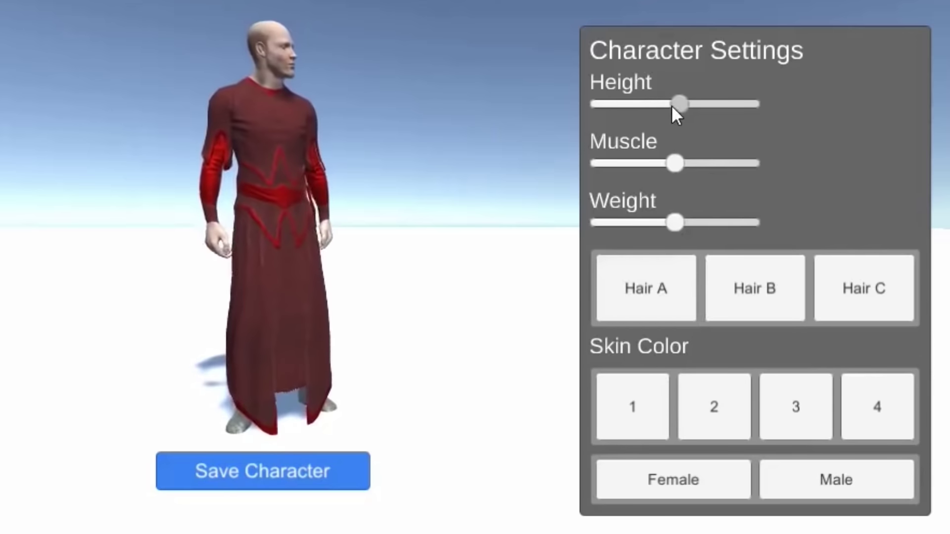
{"action": "left_click_drag", "start_coordinate": [674, 163], "coordinate": [725, 163]}
{"action": "left_click_drag", "start_coordinate": [687, 221], "coordinate": [626, 221]}
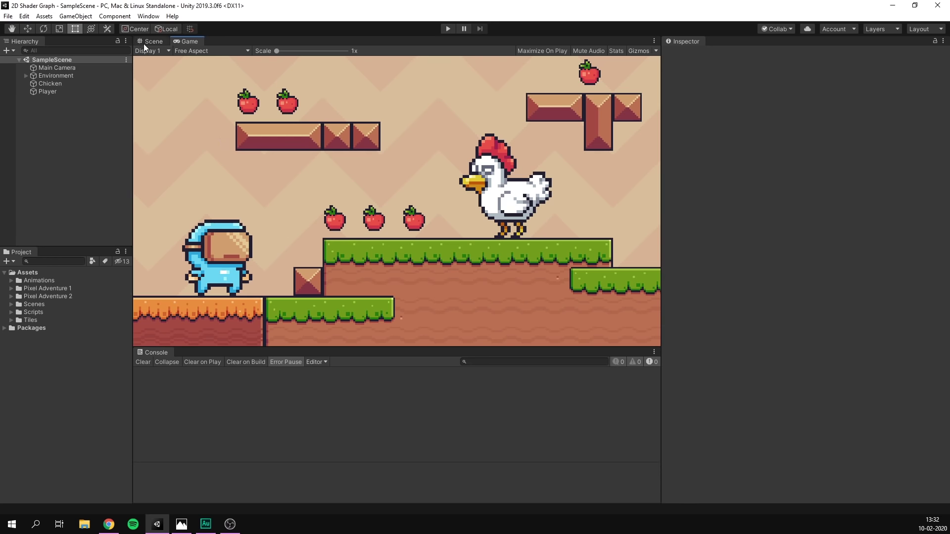
Switch to the Scene view and inspect the components of the Player and Chicken objects
{"action": "left_click", "coordinate": [150, 41]}
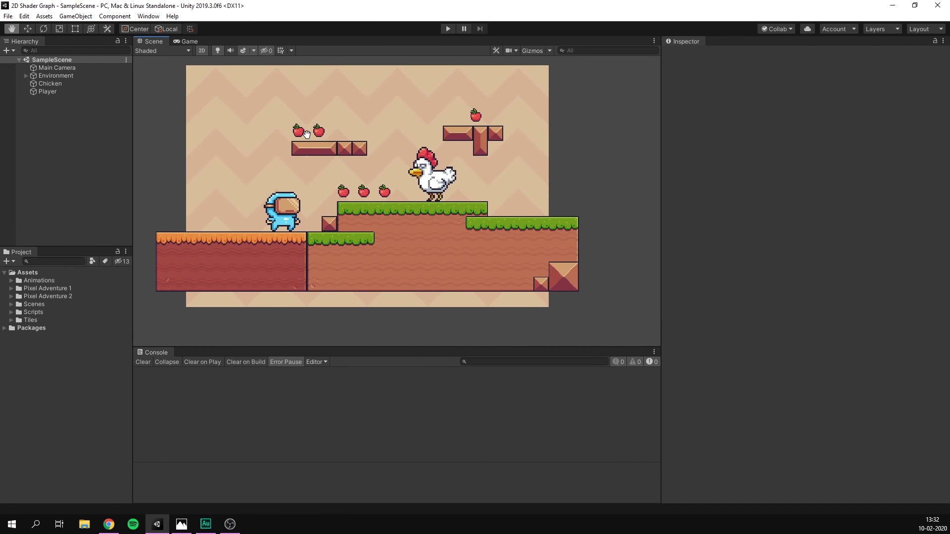
{"action": "left_click", "coordinate": [54, 91]}
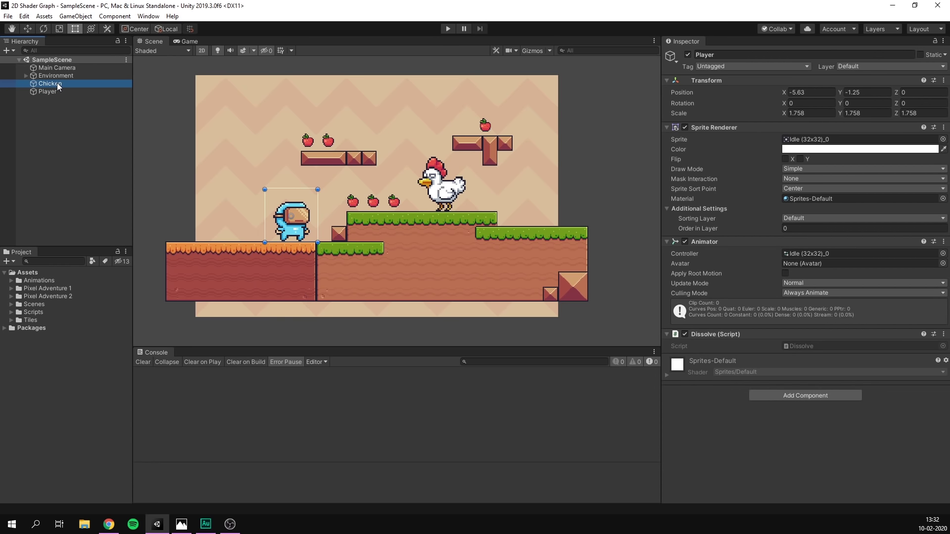
{"action": "left_click", "coordinate": [58, 83]}
{"action": "left_click", "coordinate": [65, 67]}
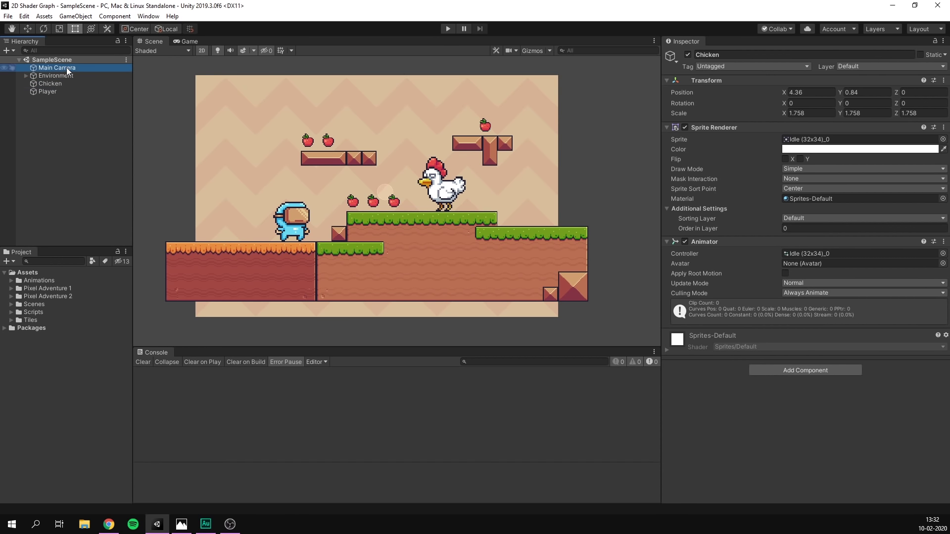
{"action": "left_click", "coordinate": [64, 143]}
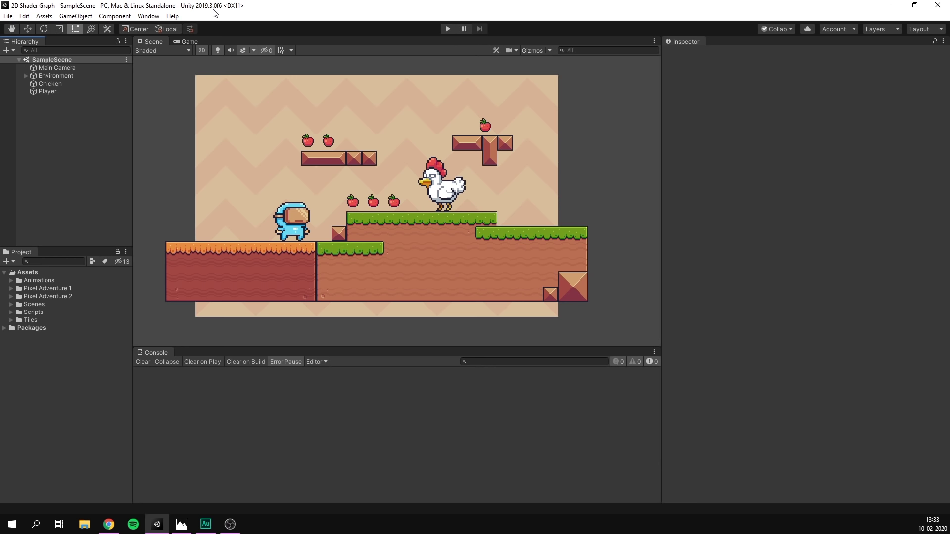
Look up the Universal RP package in the Package Manager and check its version, installation status and dependencies
{"action": "left_click", "coordinate": [144, 15]}
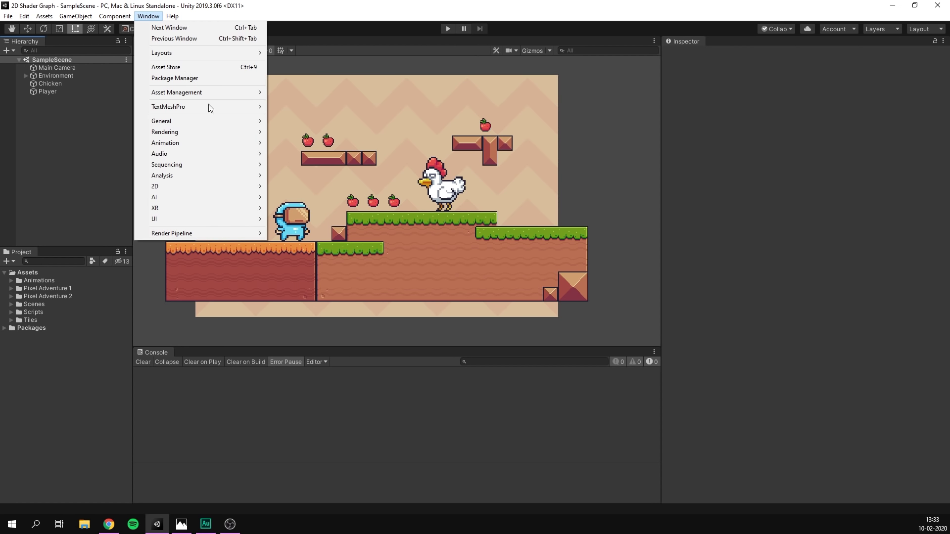
{"action": "left_click", "coordinate": [191, 78]}
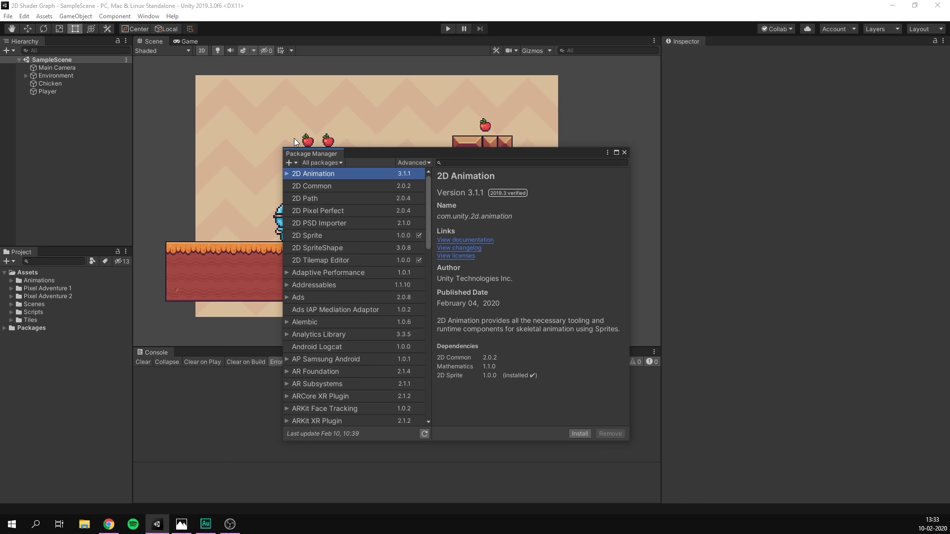
{"action": "type", "text": "univer"}
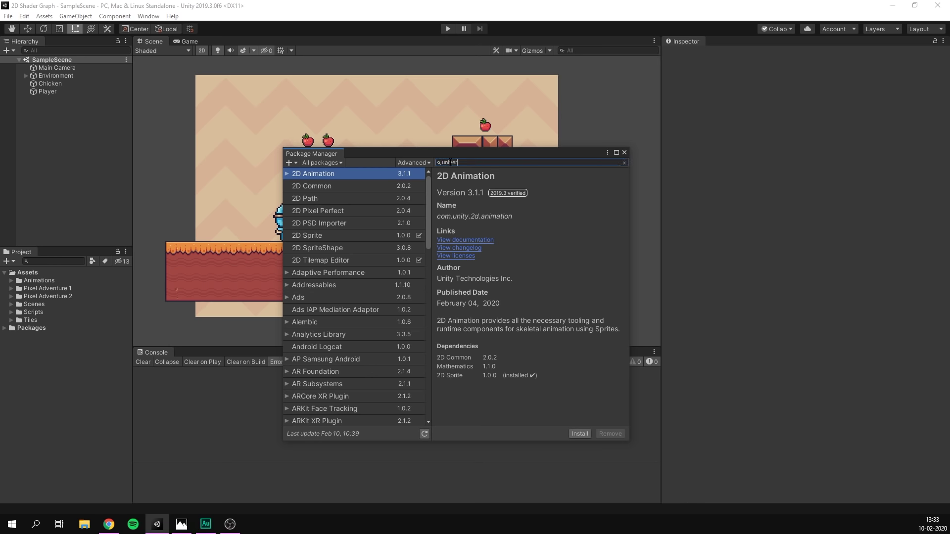
{"action": "type", "text": "sal"}
{"action": "left_click", "coordinate": [304, 174]}
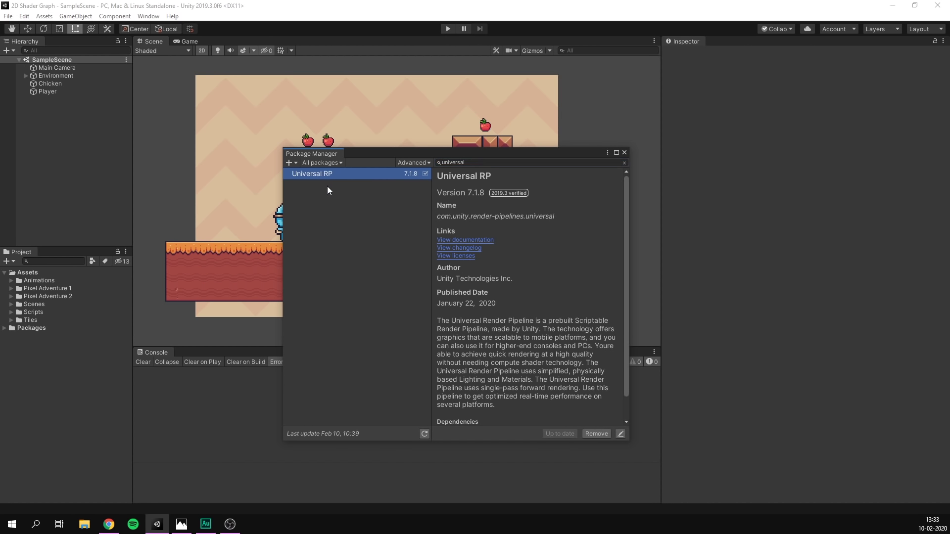
{"action": "scroll", "coordinate": [549, 282], "scroll_direction": "down", "scroll_amount": 1}
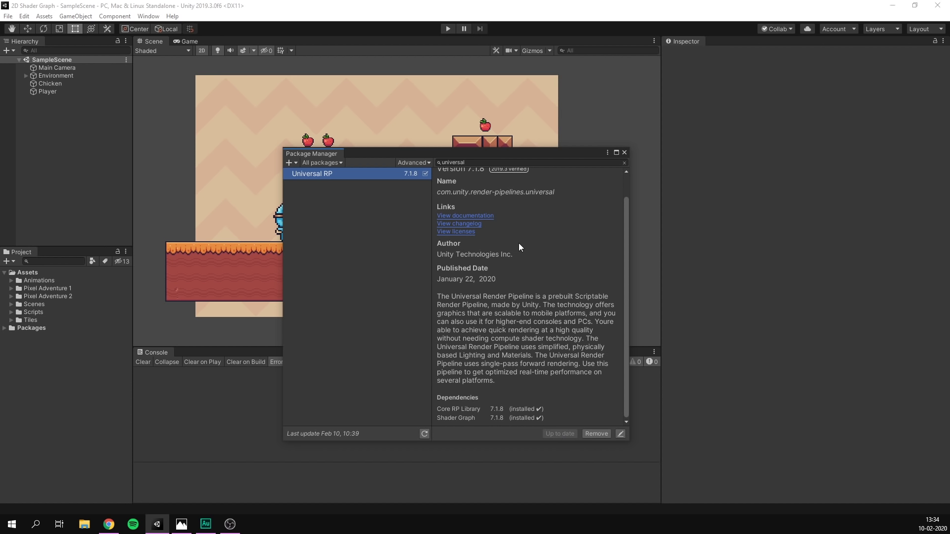
{"action": "left_click", "coordinate": [624, 153]}
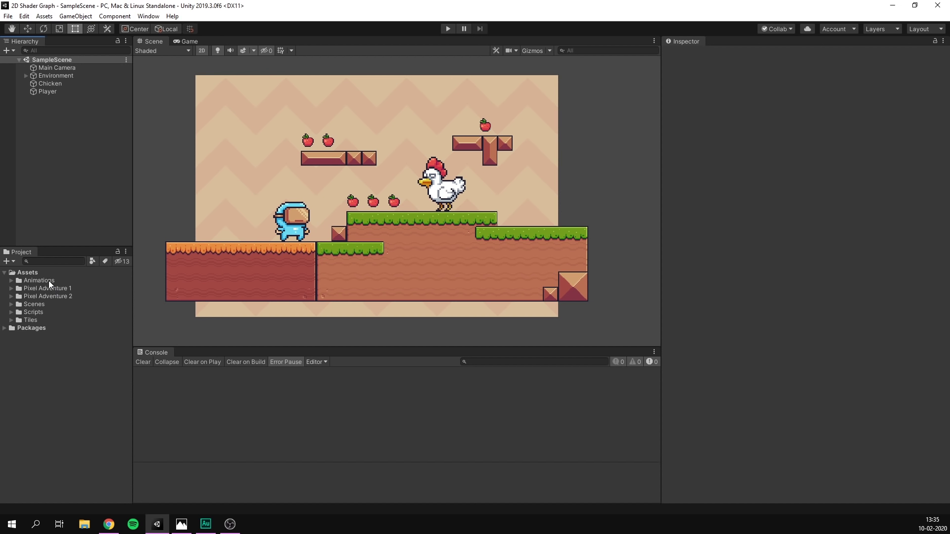
Create a Universal Render Pipeline asset with a forward renderer in the Assets folder and name it PipelineAsset
{"action": "left_click", "coordinate": [7, 261]}
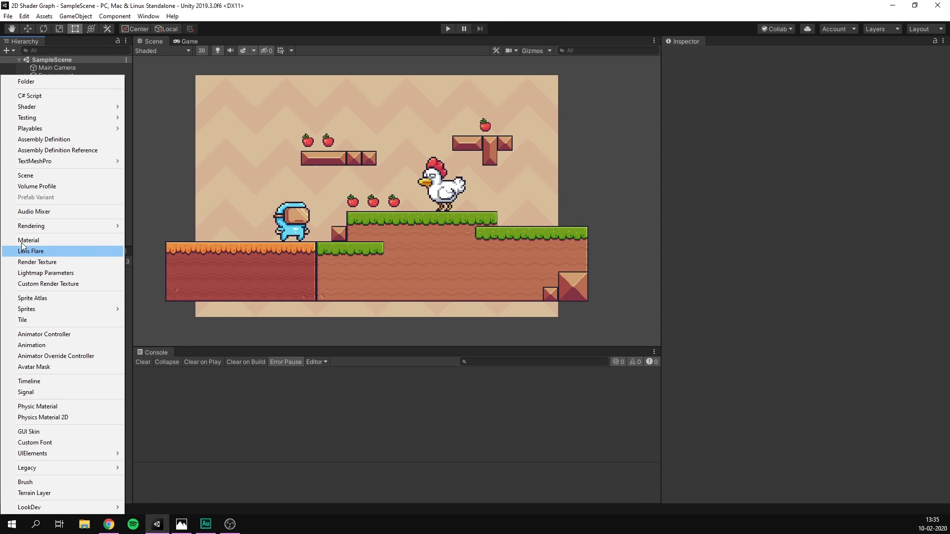
{"action": "mouse_move", "coordinate": [45, 224]}
{"action": "mouse_move", "coordinate": [143, 226]}
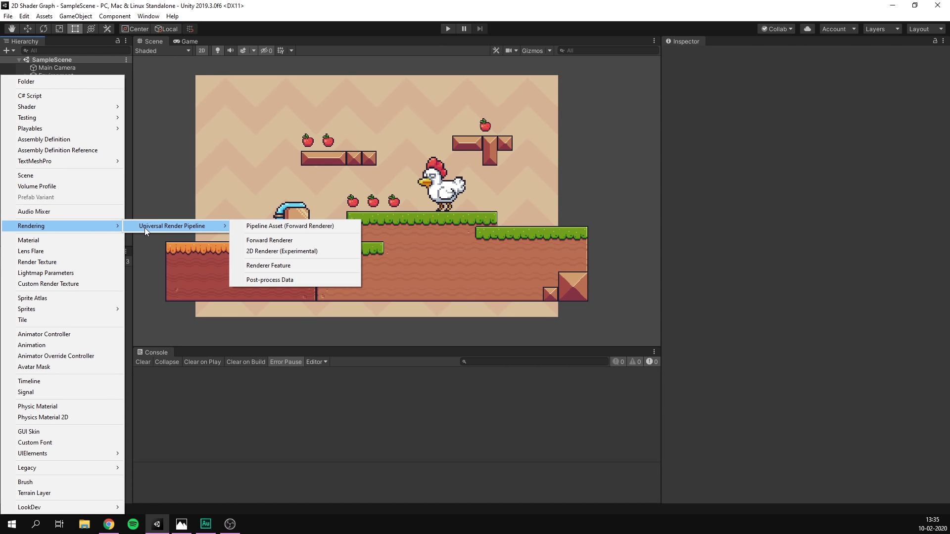
{"action": "left_click", "coordinate": [283, 227]}
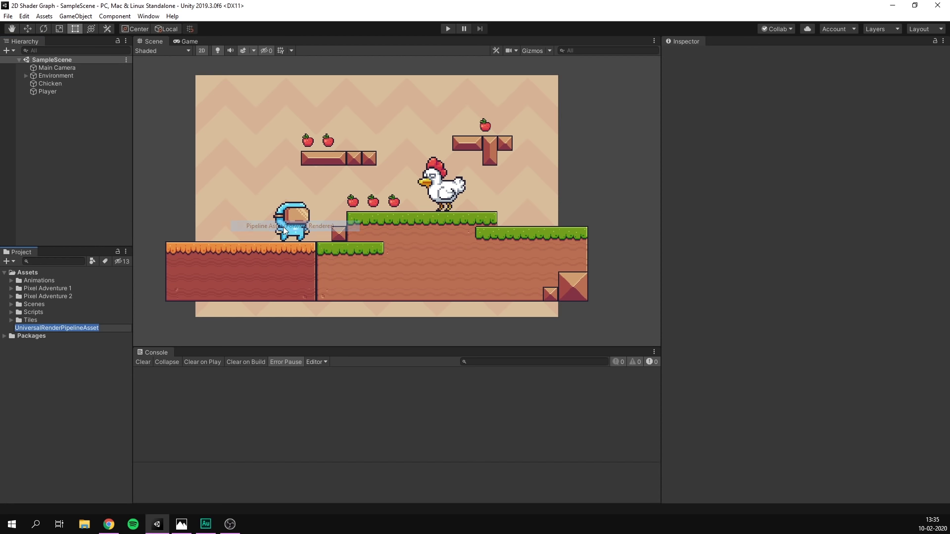
{"action": "type", "text": "Pipel"}
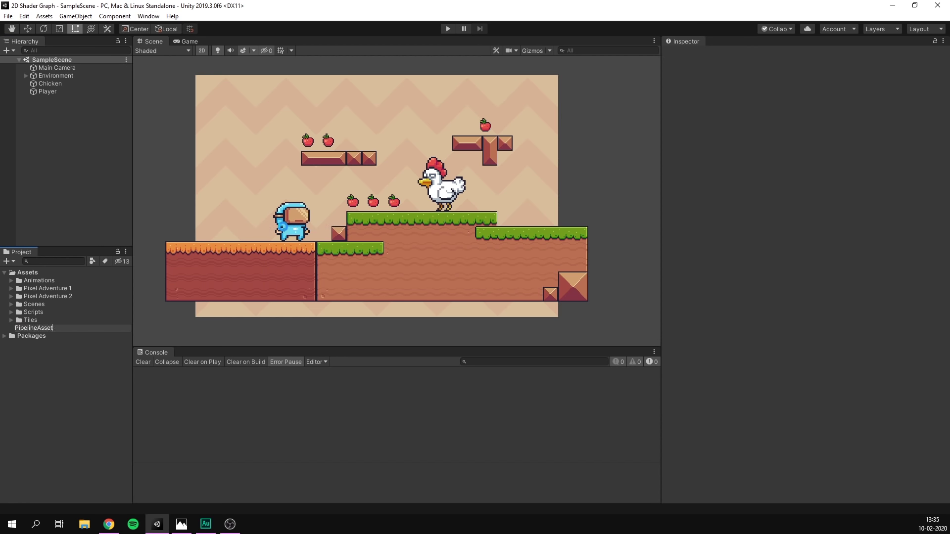
{"action": "key", "text": "Return"}
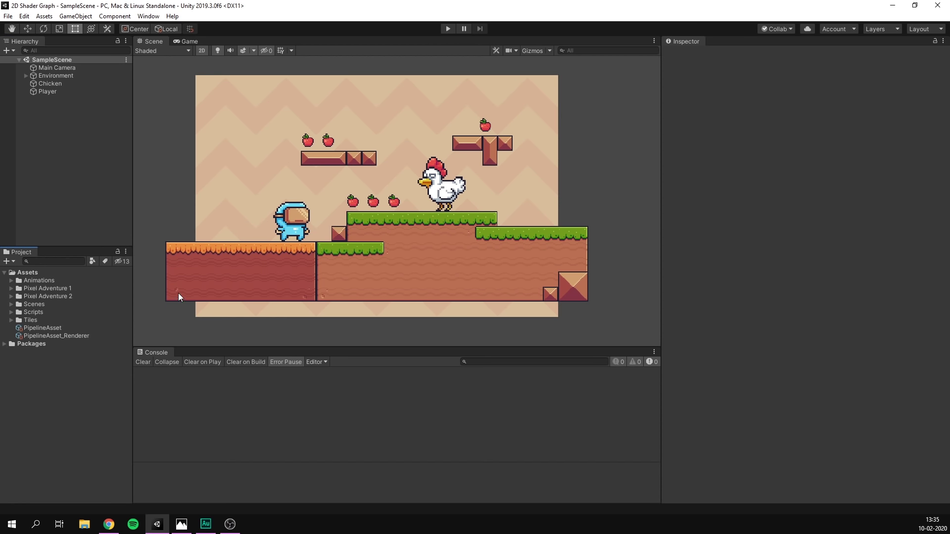
Review the settings of PipelineAsset and PipelineAsset_Renderer, including which renderer the pipeline asset uses
{"action": "left_click", "coordinate": [79, 329]}
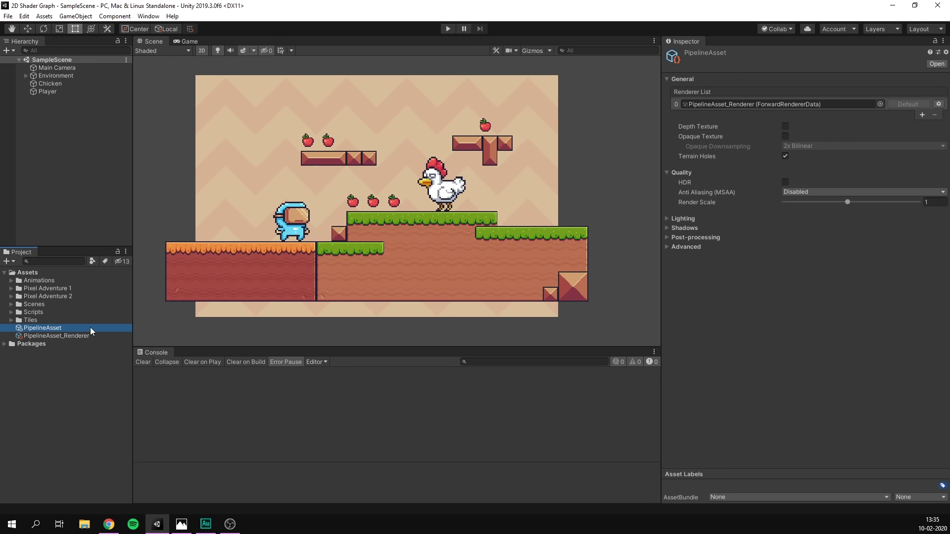
{"action": "left_click", "coordinate": [96, 335]}
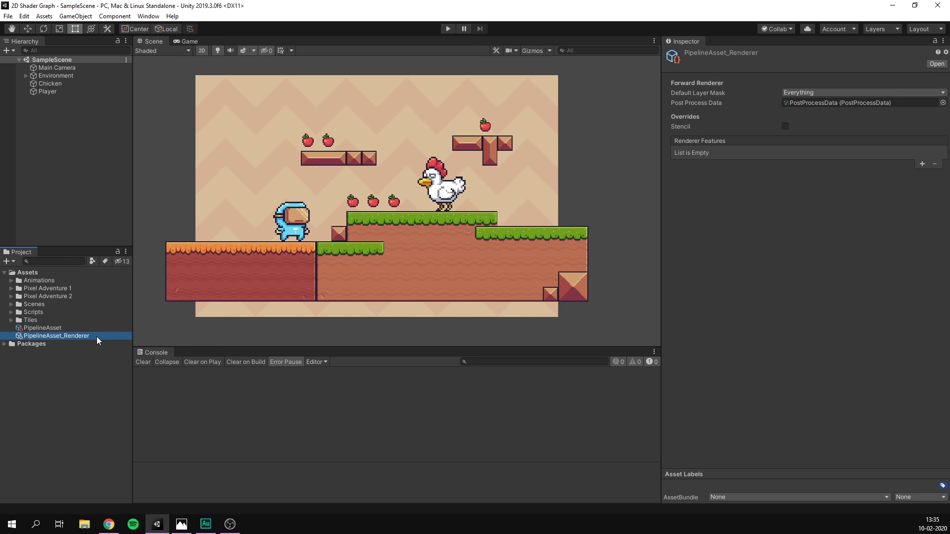
{"action": "left_click", "coordinate": [91, 328]}
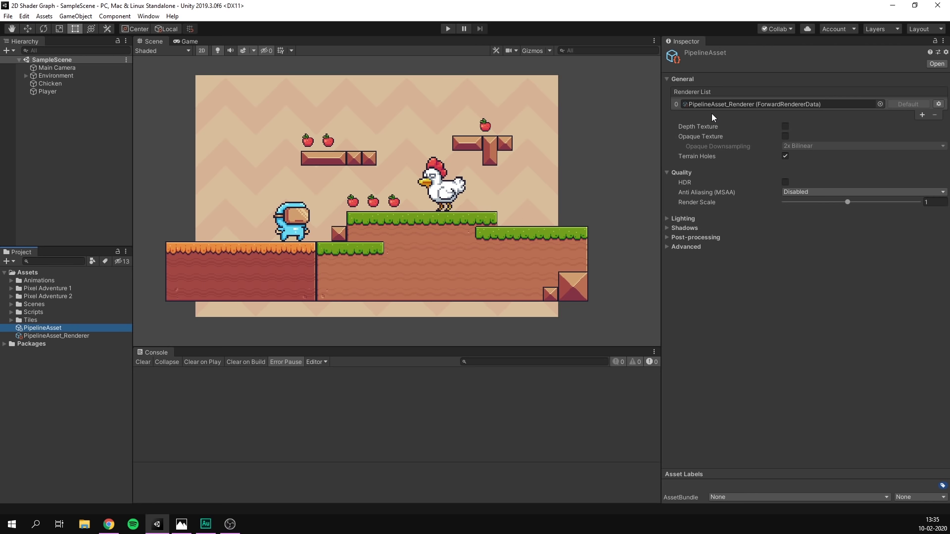
Delete the PipelineAsset_Renderer asset from the project
{"action": "left_click", "coordinate": [78, 336]}
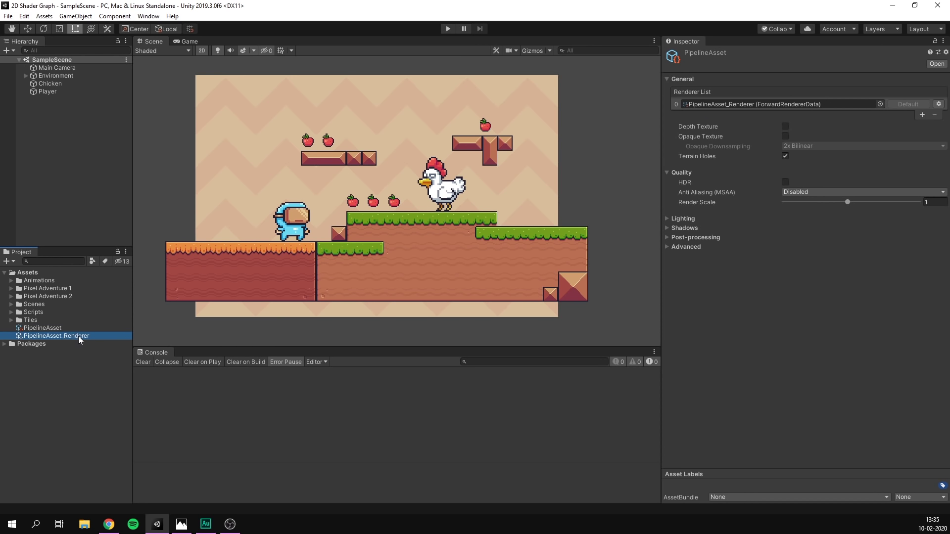
{"action": "key", "text": "Delete"}
{"action": "key", "text": "Return"}
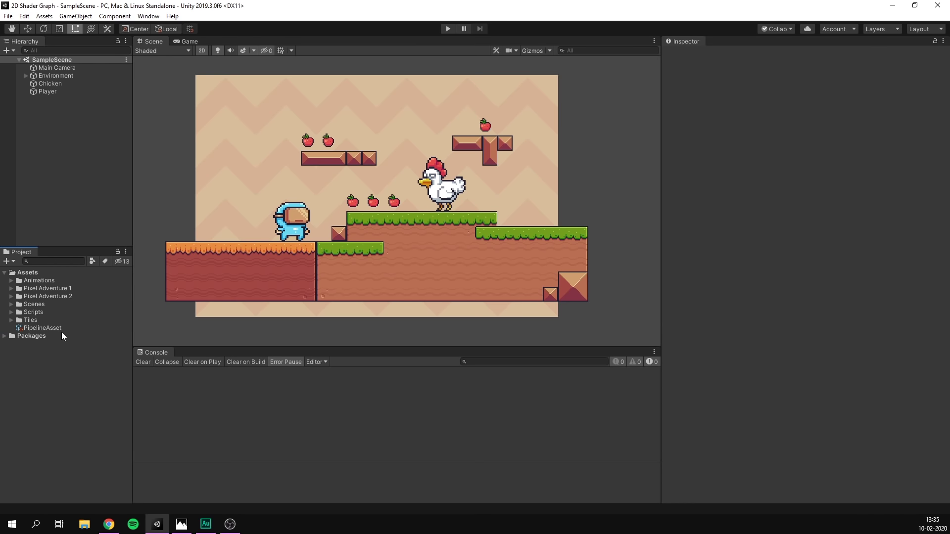
Create an experimental 2D Renderer asset named 2D Renderer and assign it to the Renderer List of PipelineAsset
{"action": "left_click", "coordinate": [6, 261]}
{"action": "mouse_move", "coordinate": [75, 226]}
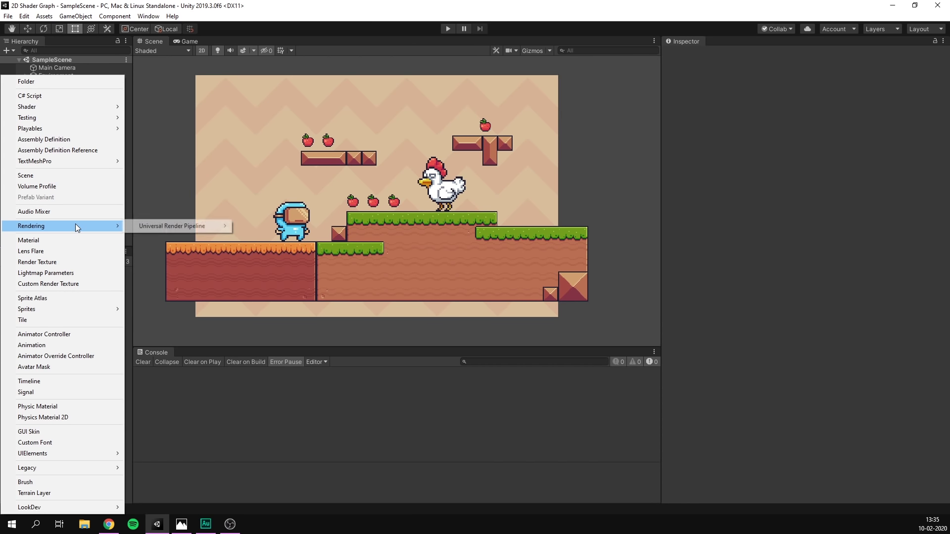
{"action": "mouse_move", "coordinate": [167, 226]}
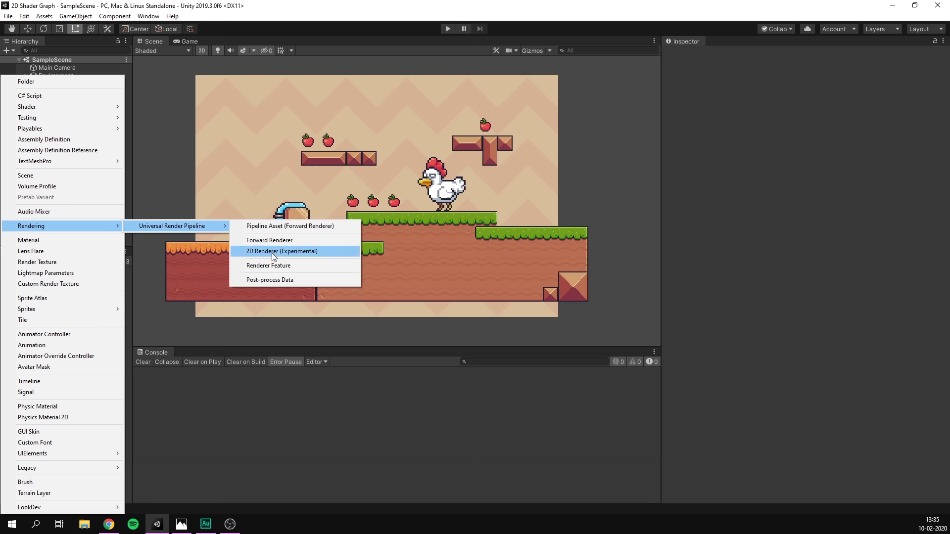
{"action": "left_click", "coordinate": [316, 251]}
{"action": "type", "text": "2D R"}
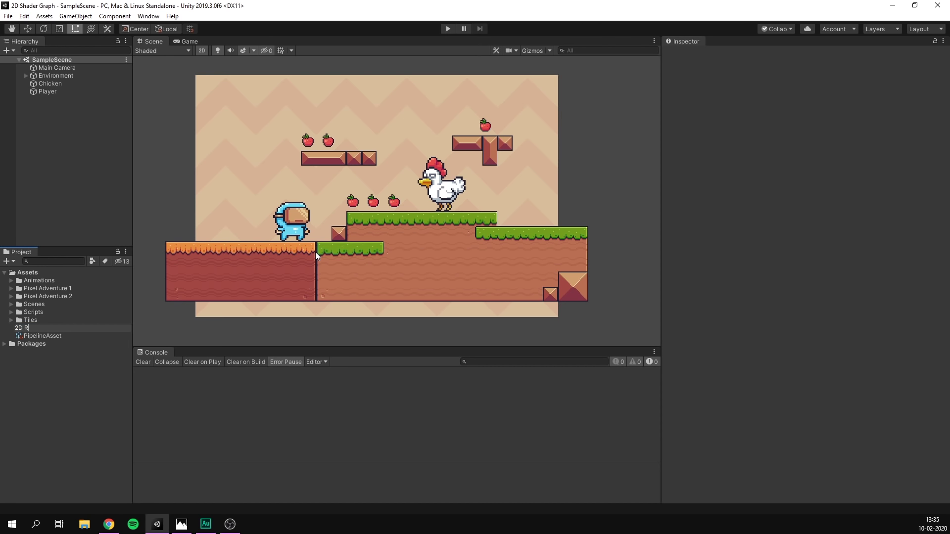
{"action": "type", "text": "enderer"}
{"action": "key", "text": "Return"}
{"action": "left_click", "coordinate": [55, 335]}
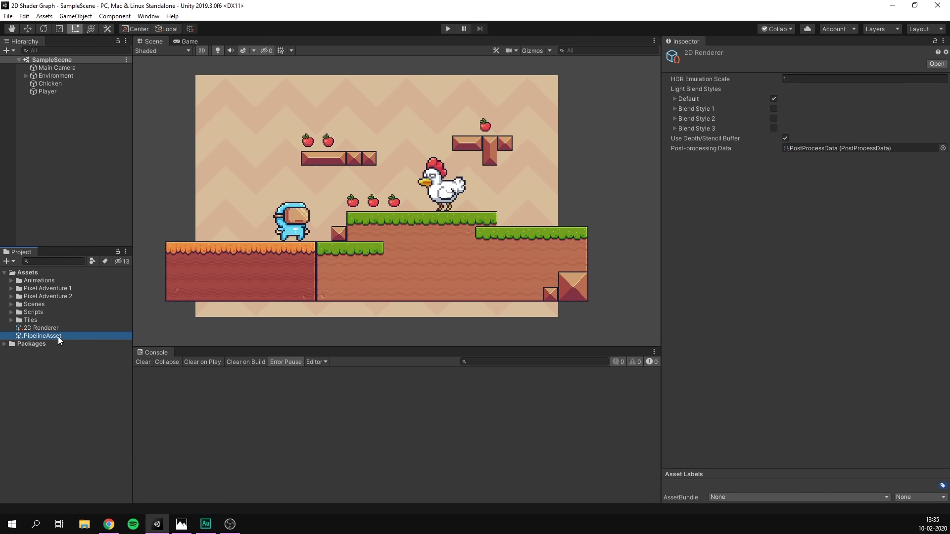
{"action": "left_click_drag", "start_coordinate": [32, 328], "coordinate": [712, 105]}
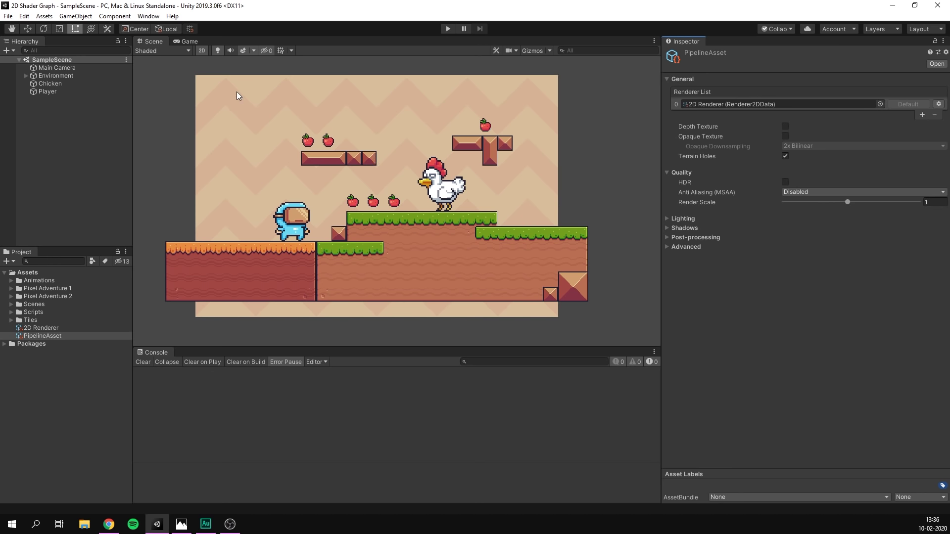
Assign PipelineAsset as the Scriptable Render Pipeline in the project's Graphics settings and close the settings
{"action": "left_click", "coordinate": [24, 16]}
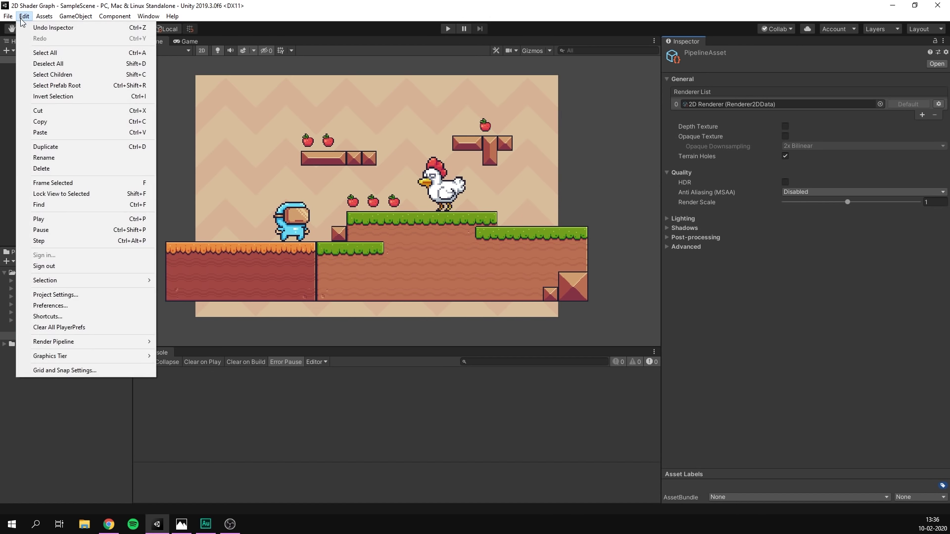
{"action": "left_click", "coordinate": [90, 295]}
{"action": "left_click", "coordinate": [205, 138]}
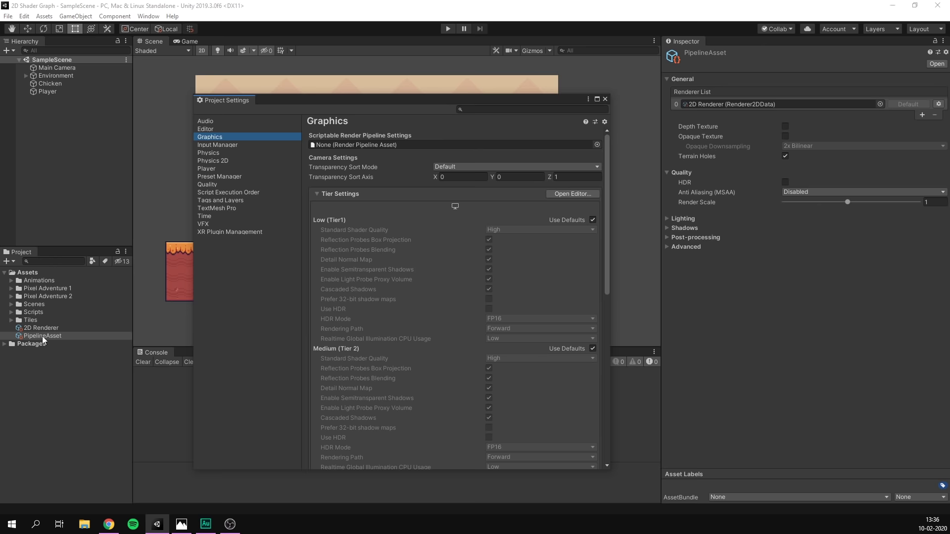
{"action": "left_click_drag", "start_coordinate": [42, 336], "coordinate": [352, 144]}
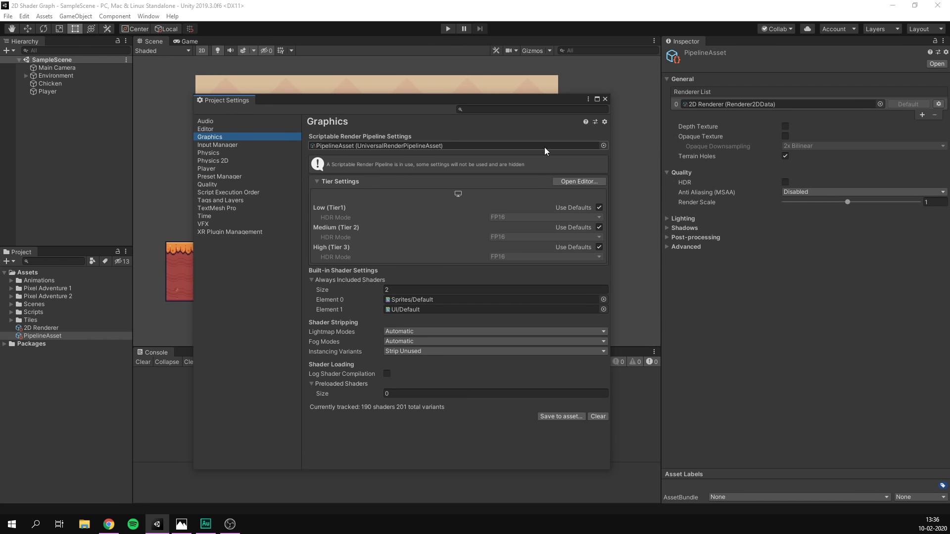
{"action": "left_click", "coordinate": [604, 99]}
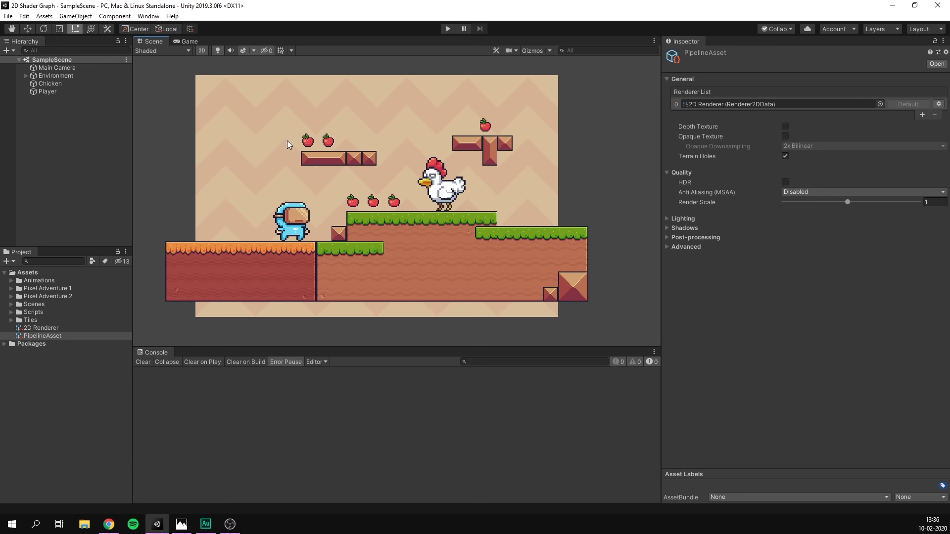
{"action": "left_click", "coordinate": [66, 190]}
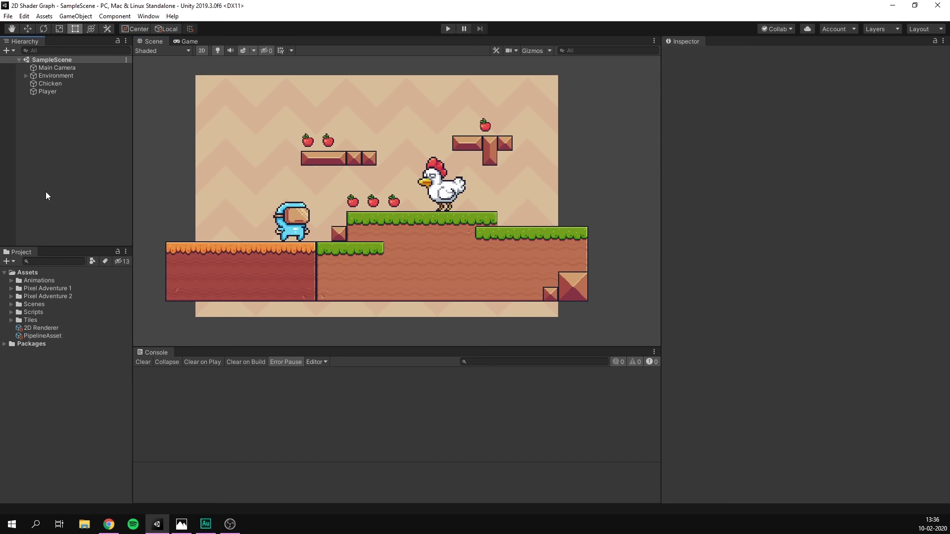
Create an experimental 2D Renderer Sprite Unlit Graph shader in the Assets folder and name it Dissolve
{"action": "left_click", "coordinate": [7, 262]}
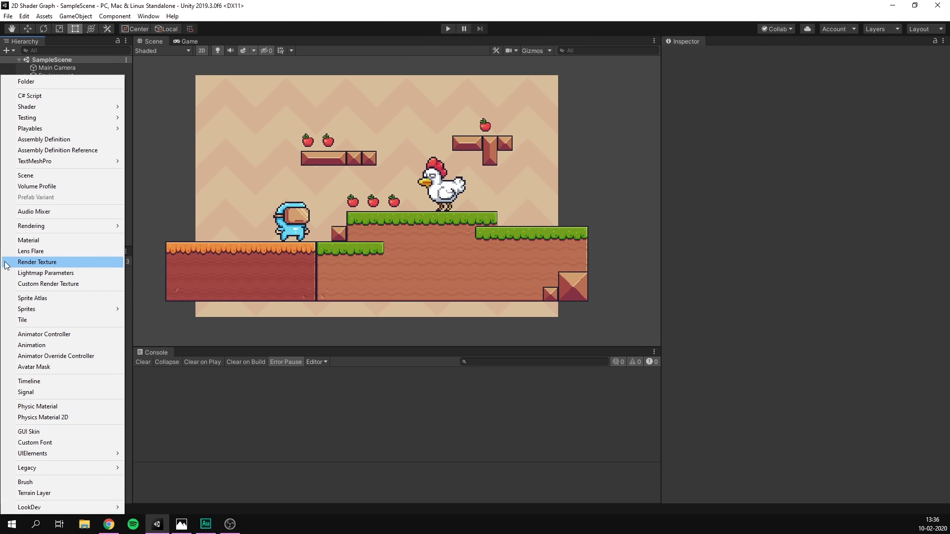
{"action": "mouse_move", "coordinate": [59, 110]}
{"action": "mouse_move", "coordinate": [182, 166]}
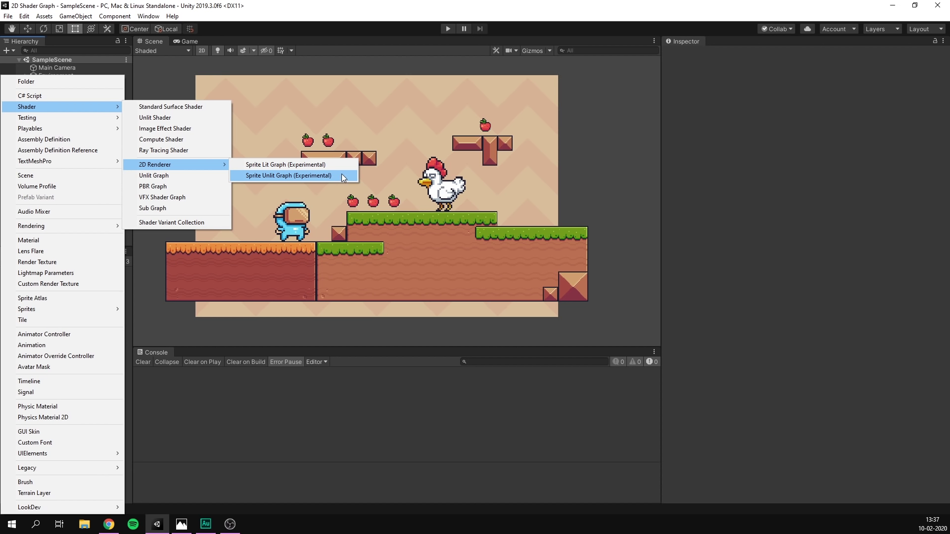
{"action": "left_click", "coordinate": [310, 174]}
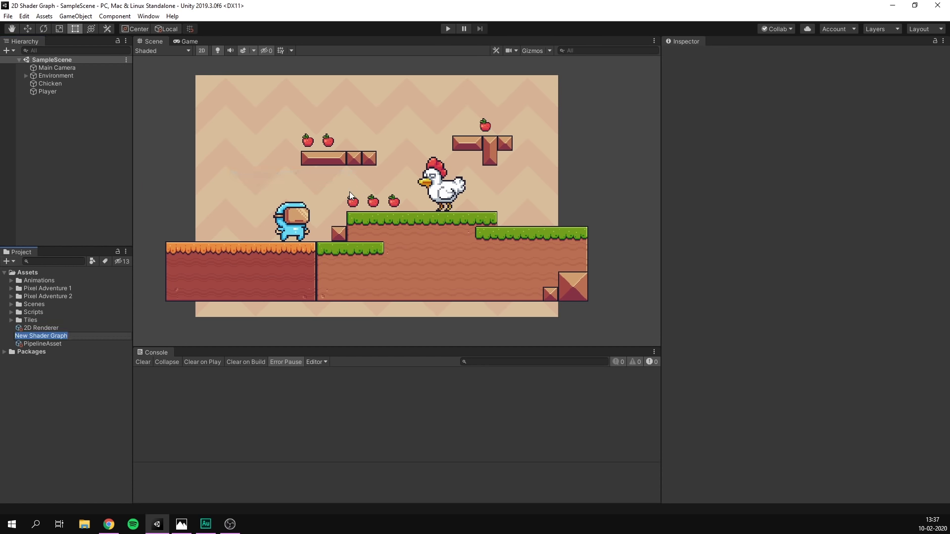
{"action": "type", "text": "Dissolve"}
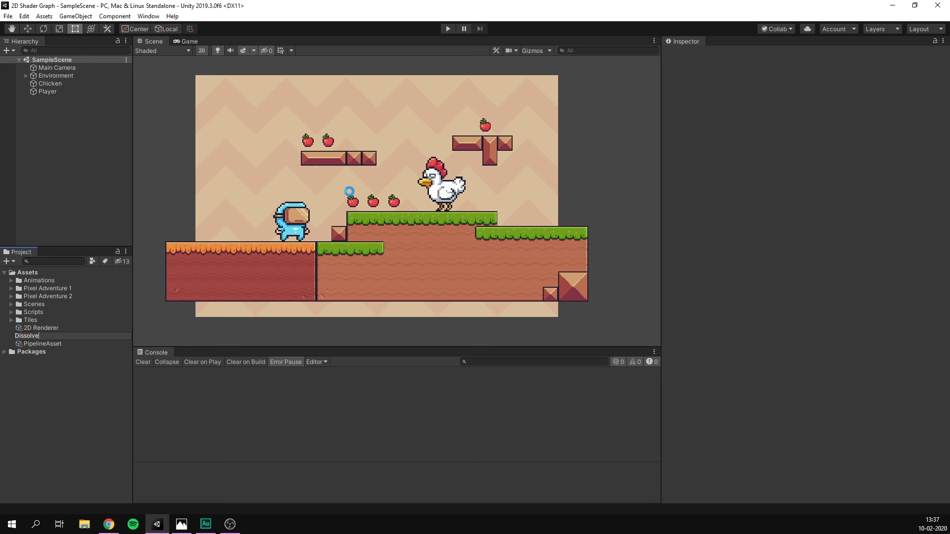
{"action": "key", "text": "Return"}
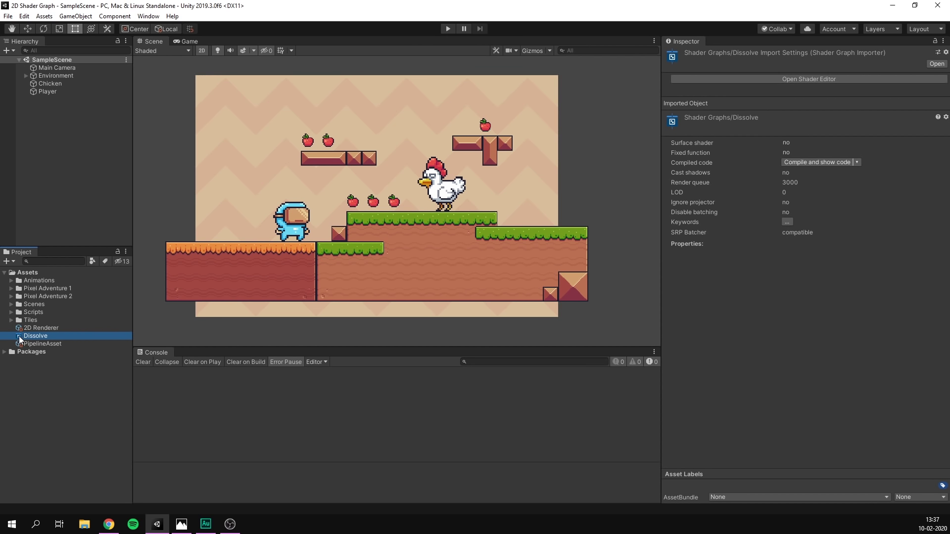
Open the Dissolve shader graph to view its Sprite Unlit Master node, and return to the scene view
{"action": "double_click", "coordinate": [20, 338]}
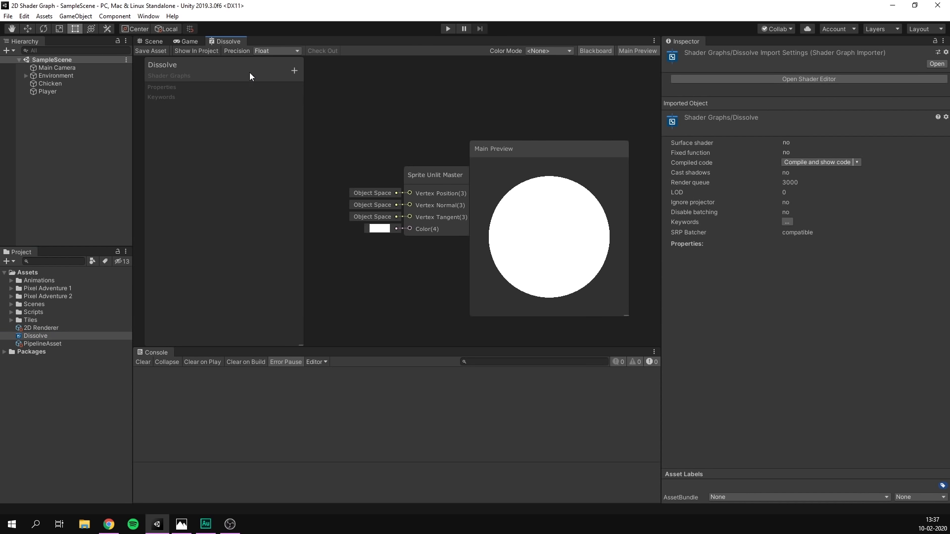
{"action": "scroll", "coordinate": [349, 96], "scroll_direction": "down", "scroll_amount": 3}
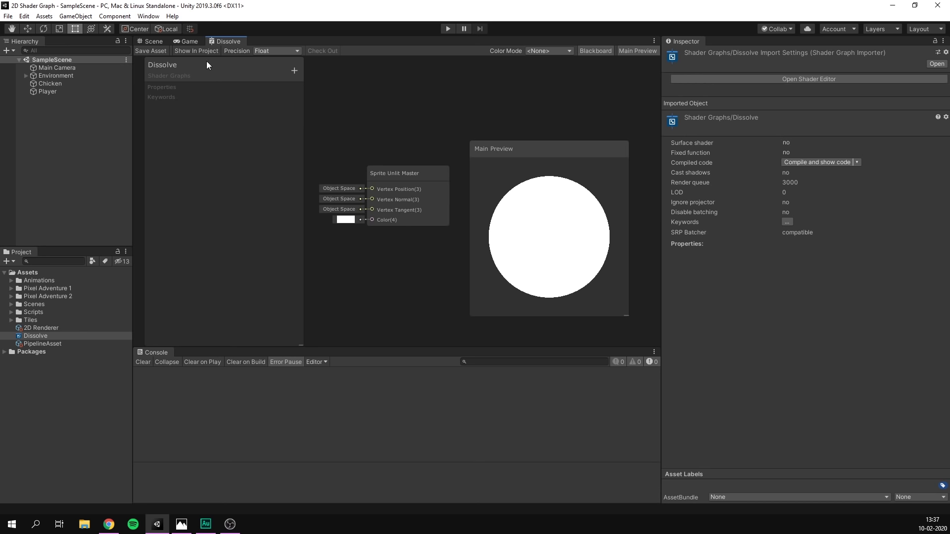
{"action": "left_click", "coordinate": [153, 41]}
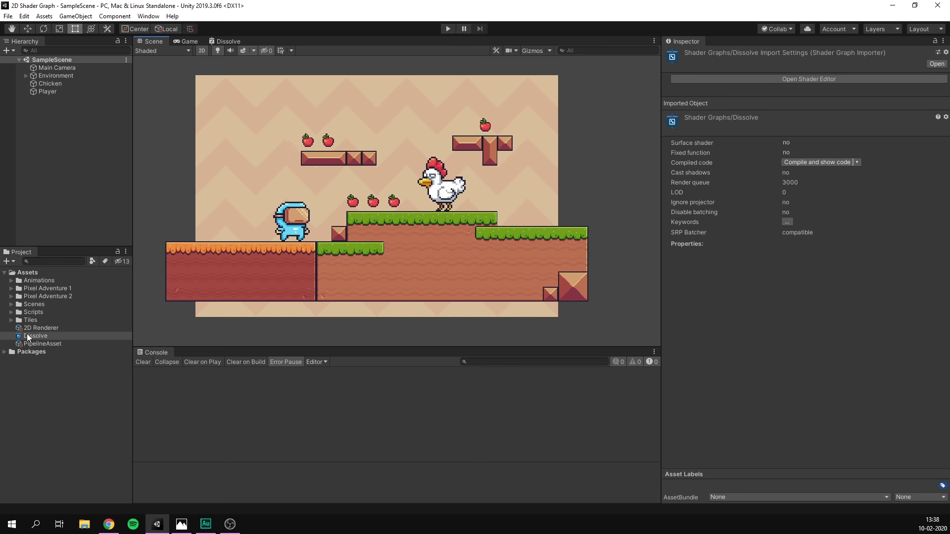
Create a material from the Dissolve shader graph and name it Dissolve
{"action": "right_click", "coordinate": [67, 335]}
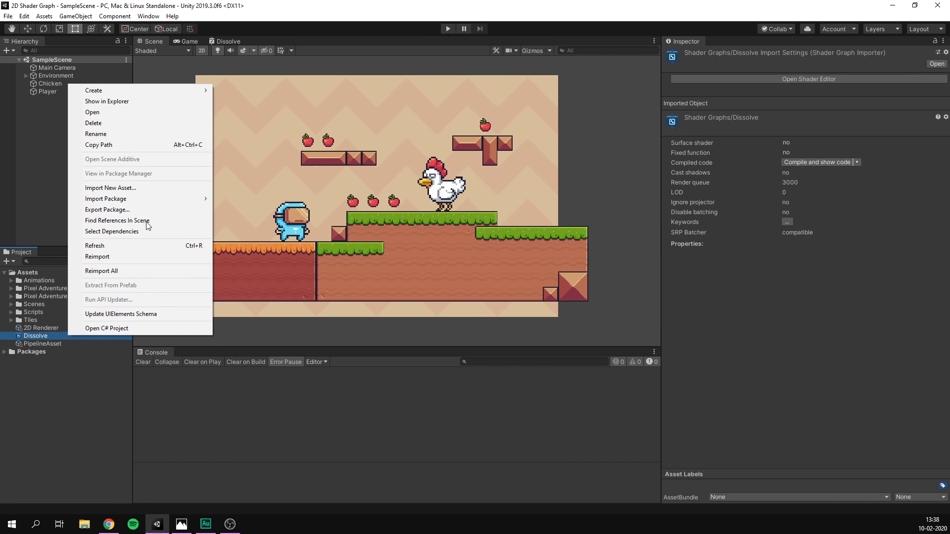
{"action": "mouse_move", "coordinate": [168, 91]}
{"action": "left_click", "coordinate": [243, 248]}
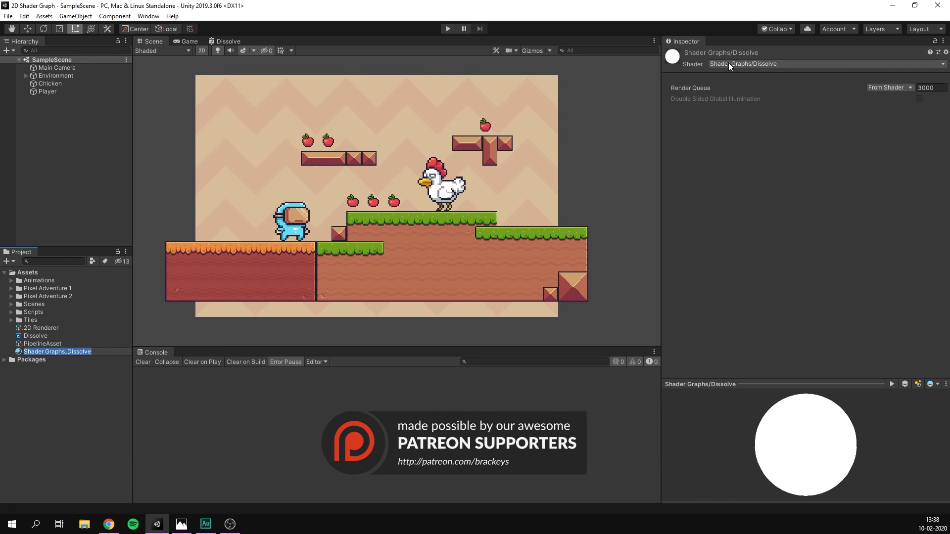
{"action": "type", "text": "Dissolve"}
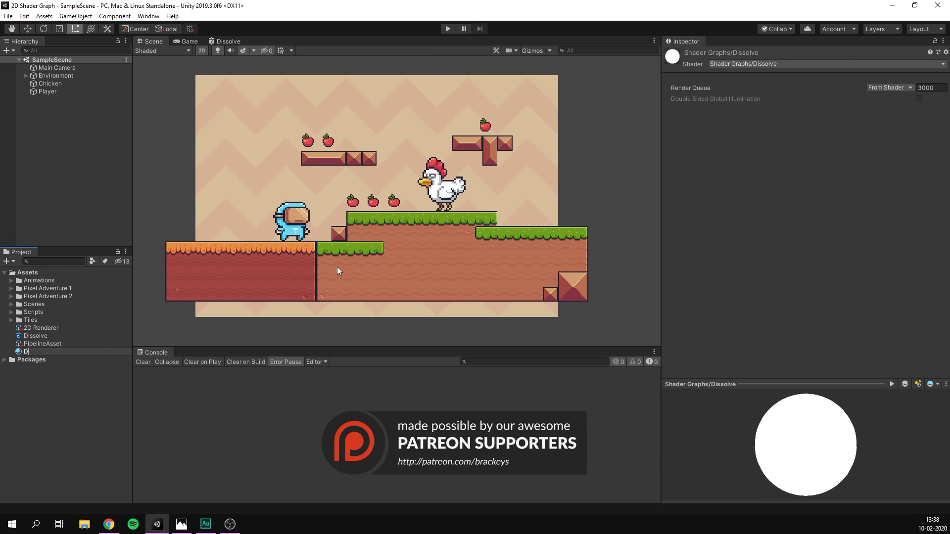
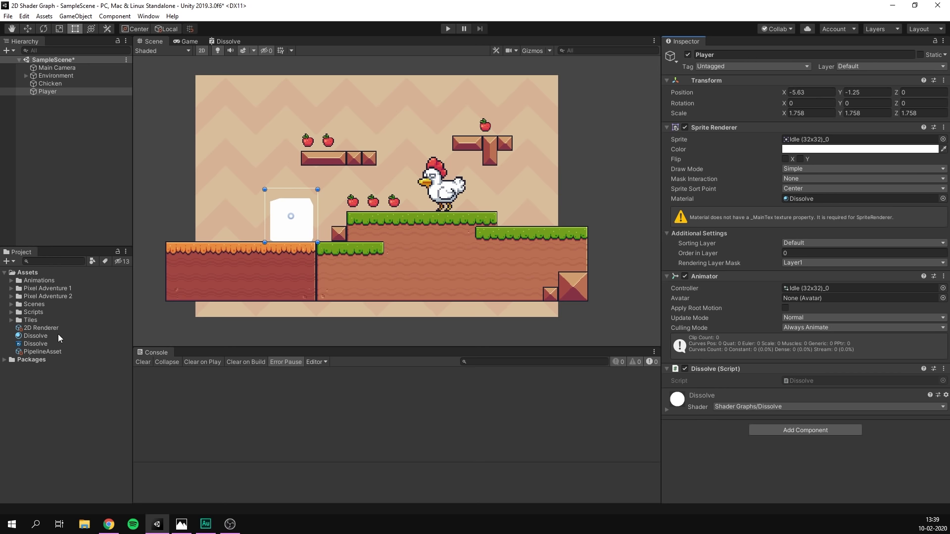
Open the Dissolve shader graph in its own maximized window and move its property blackboard to the upper corner
{"action": "double_click", "coordinate": [45, 344]}
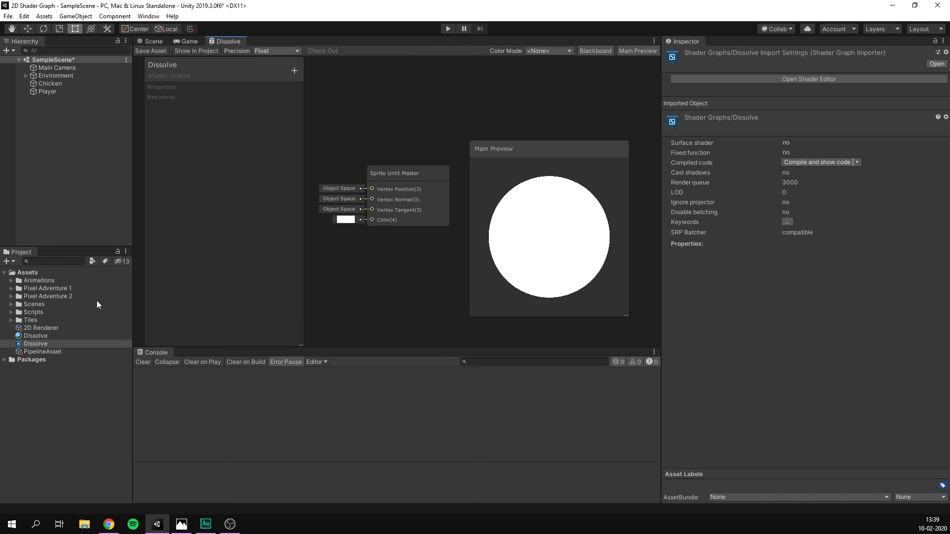
{"action": "left_click_drag", "start_coordinate": [230, 42], "coordinate": [515, 30]}
{"action": "double_click", "coordinate": [516, 31]}
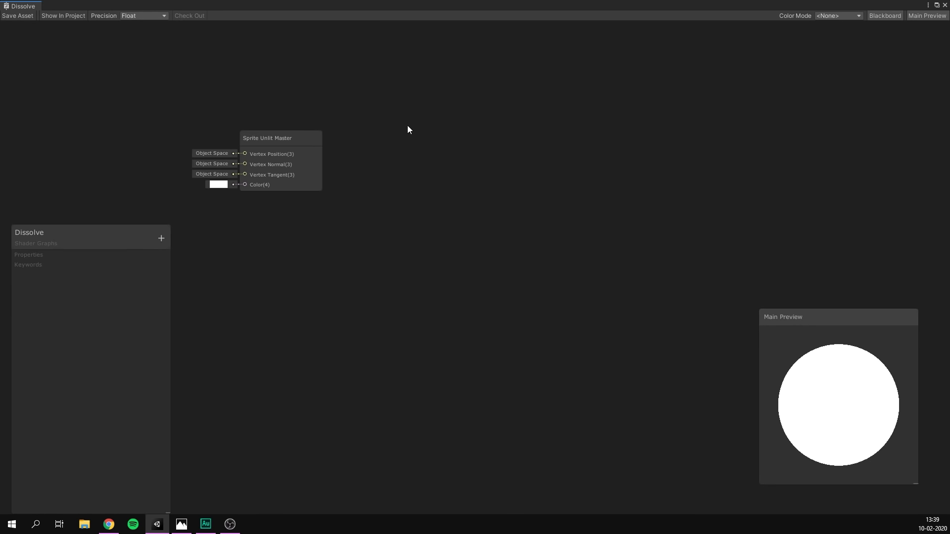
{"action": "left_click_drag", "start_coordinate": [80, 228], "coordinate": [84, 37]}
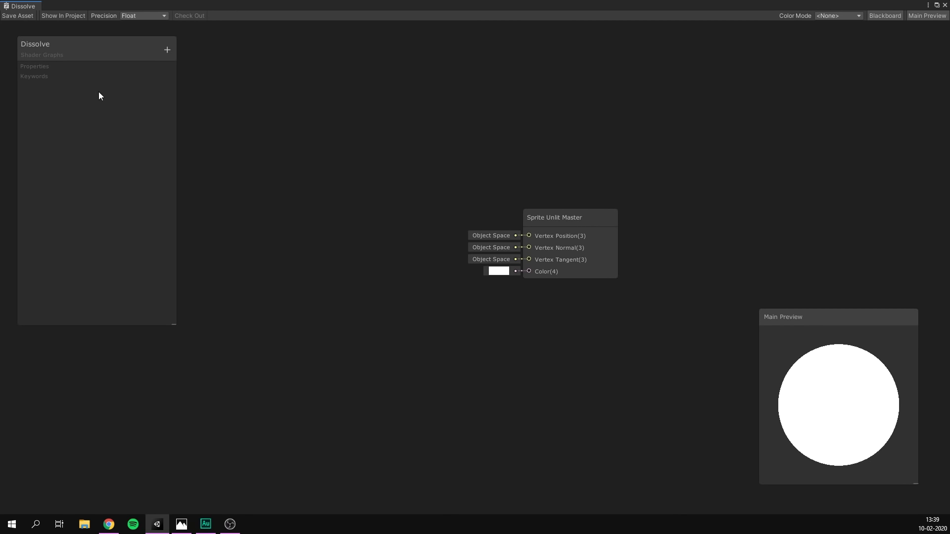
Add a Texture2D property named MainTex to the Dissolve graph and set its reference to _MainTex
{"action": "left_click", "coordinate": [167, 51]}
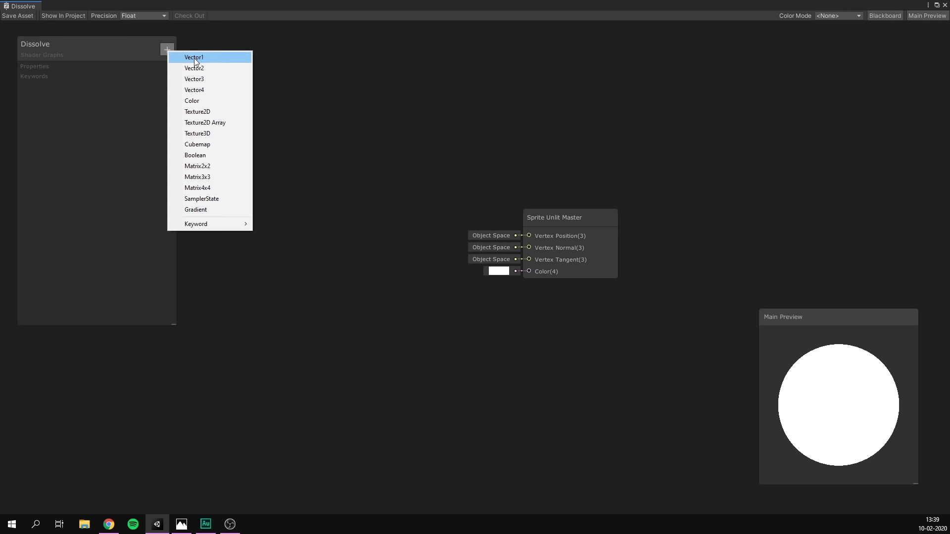
{"action": "left_click", "coordinate": [206, 111]}
{"action": "type", "text": "MainTex"}
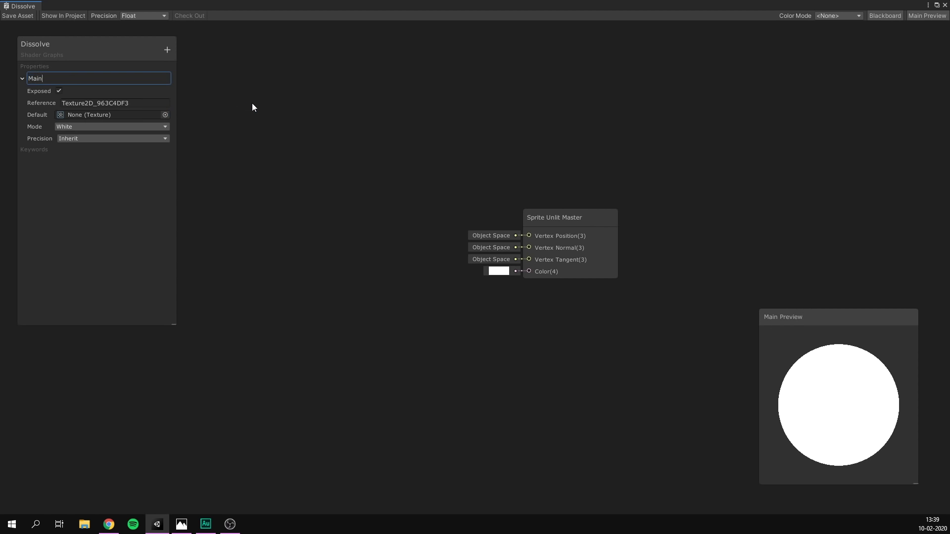
{"action": "key", "text": "Return"}
{"action": "left_click", "coordinate": [120, 104]}
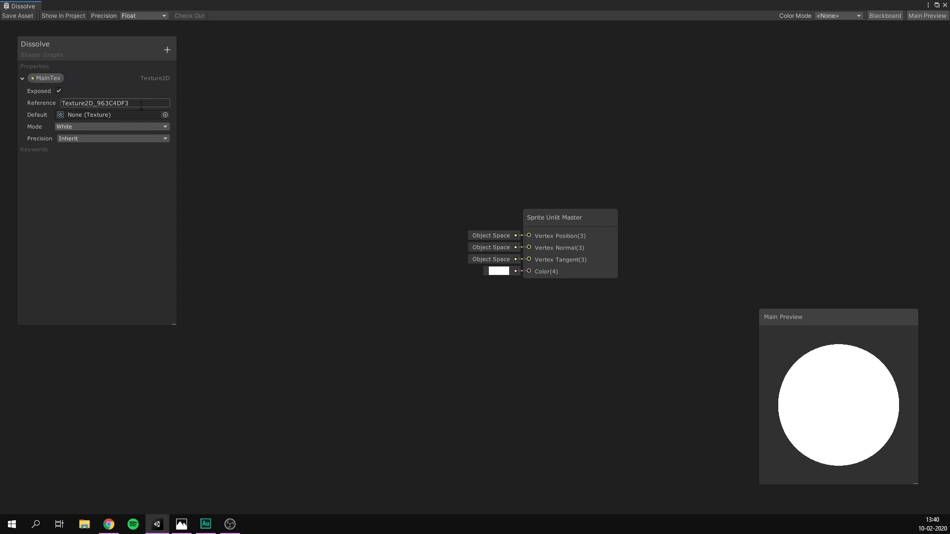
{"action": "double_click", "coordinate": [141, 105]}
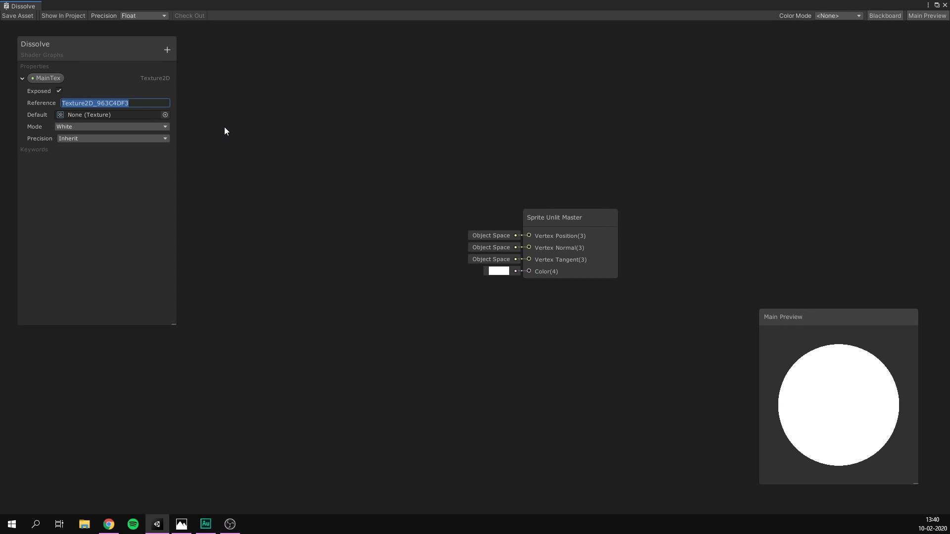
{"action": "type", "text": "_MainTex"}
{"action": "key", "text": "Return"}
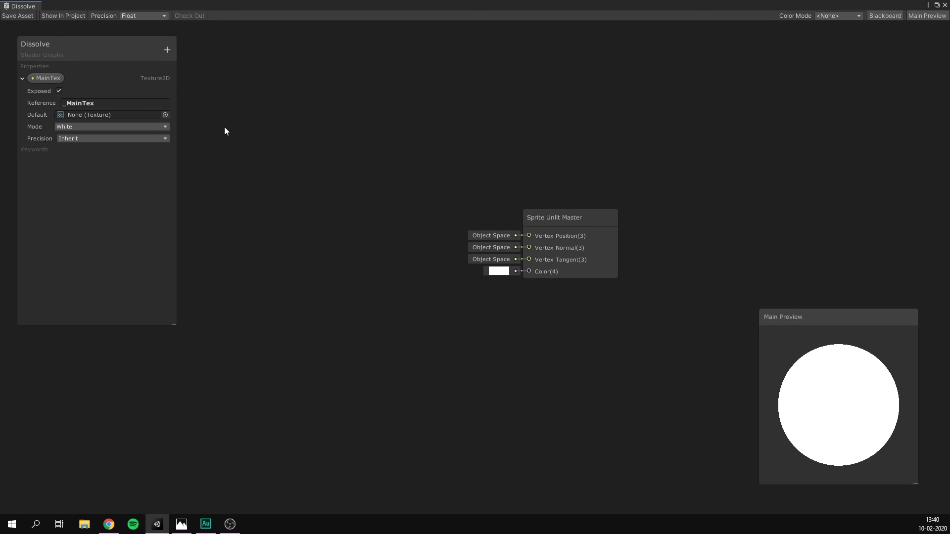
Check the material requirements in the Player's Sprite Renderer, and return to the maximized Dissolve graph
{"action": "left_click_drag", "start_coordinate": [146, 9], "coordinate": [328, 164]}
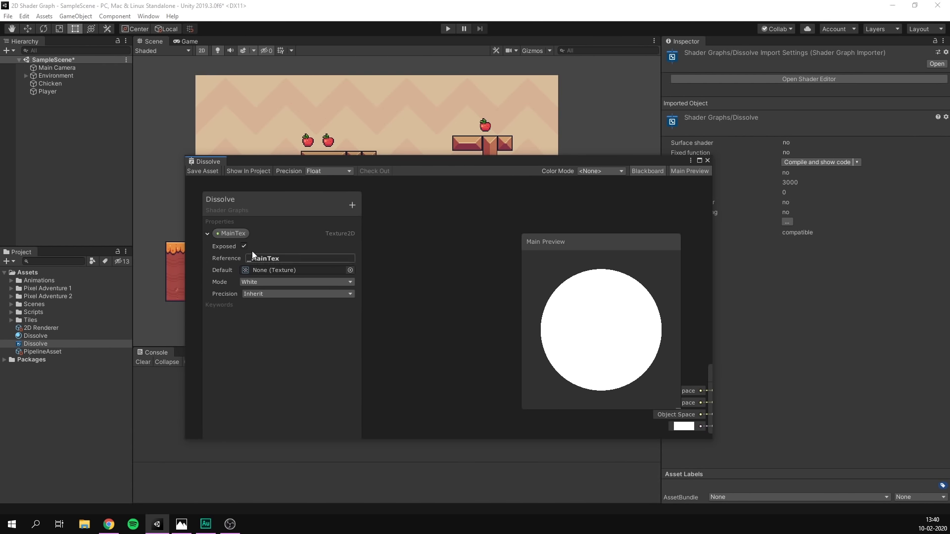
{"action": "left_click", "coordinate": [48, 92]}
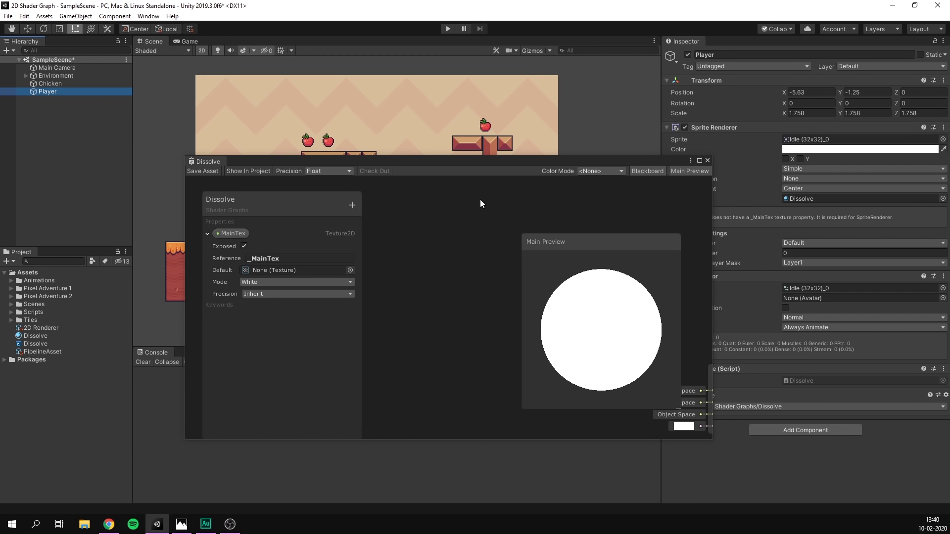
{"action": "key", "text": "shift+space"}
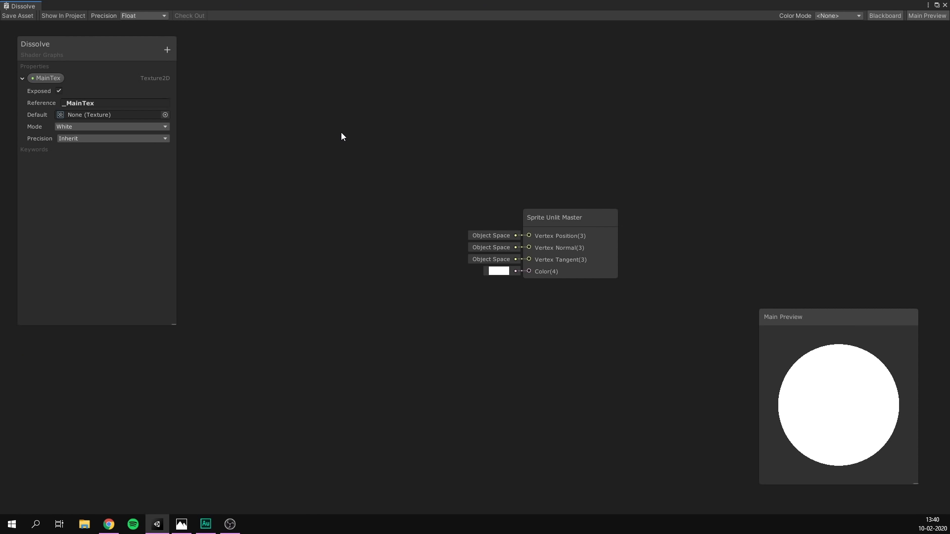
Place the MainTex property in the graph and connect it to the Texture input of a new Sample Texture 2D node beside it
{"action": "left_click_drag", "start_coordinate": [38, 79], "coordinate": [282, 145]}
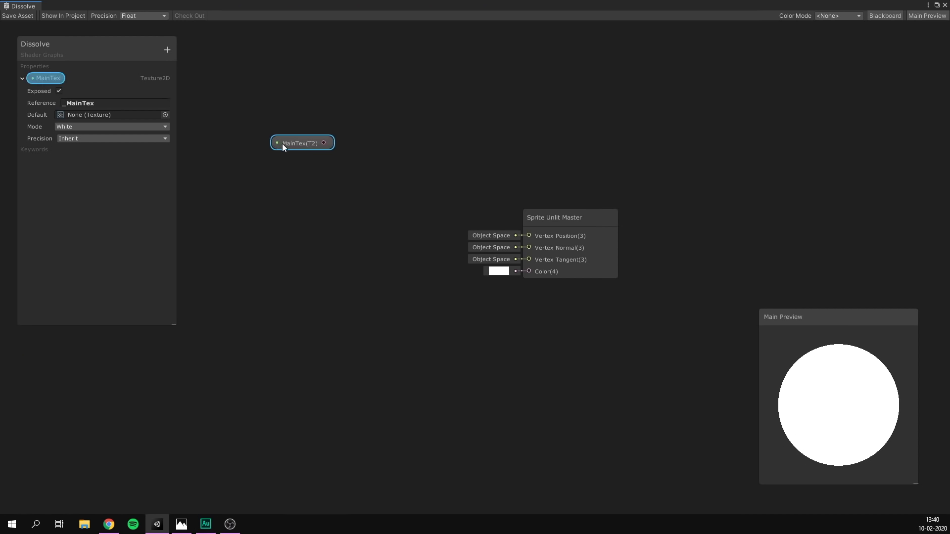
{"action": "left_click", "coordinate": [386, 165]}
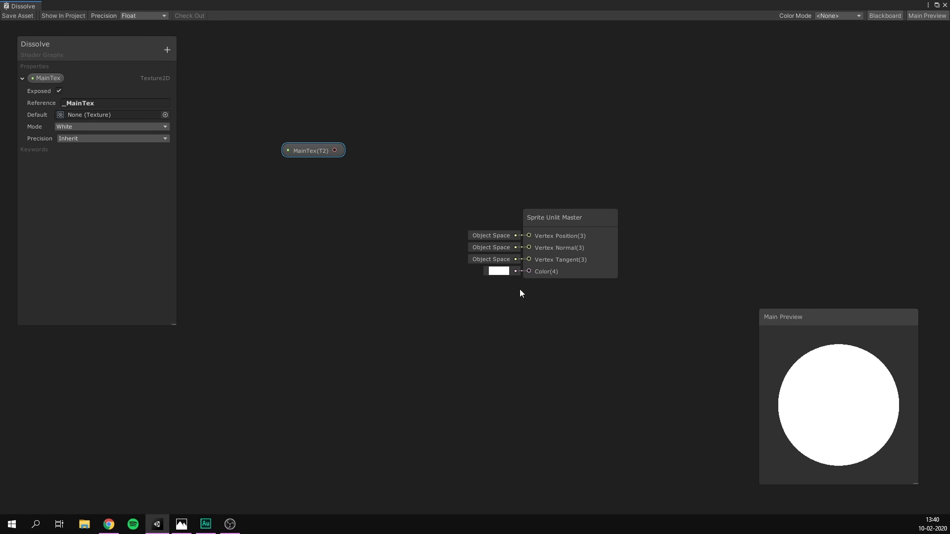
{"action": "left_click_drag", "start_coordinate": [310, 152], "coordinate": [353, 189]}
{"action": "type", "text": "sample"}
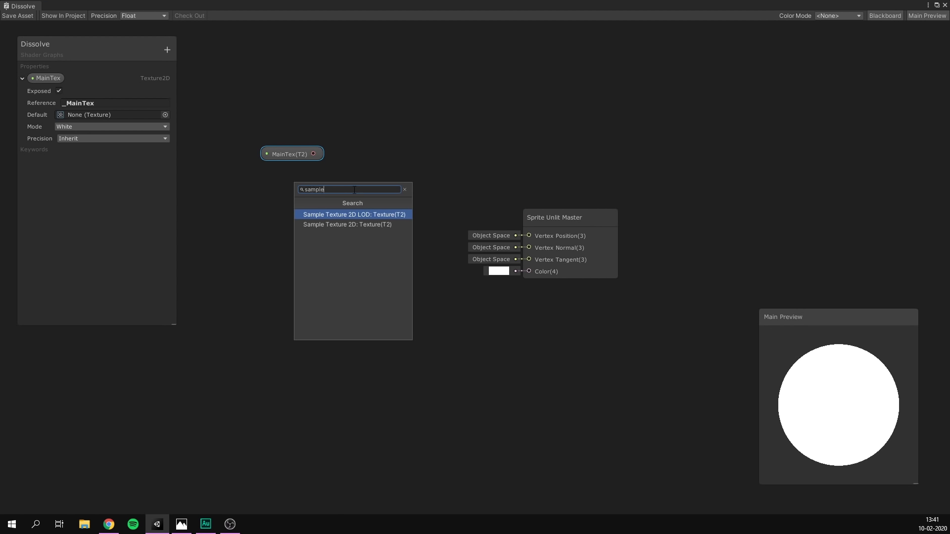
{"action": "key", "text": "Down"}
{"action": "key", "text": "Return"}
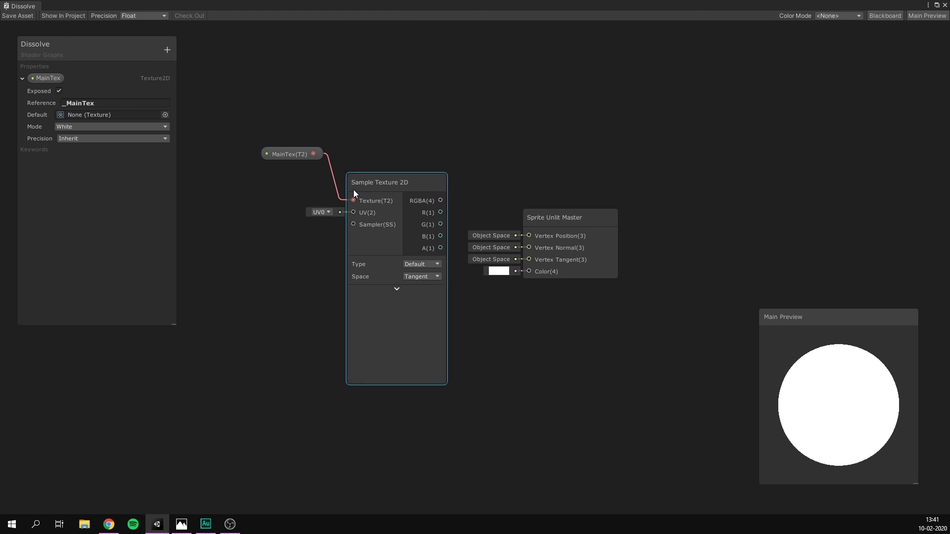
{"action": "left_click_drag", "start_coordinate": [369, 164], "coordinate": [361, 150]}
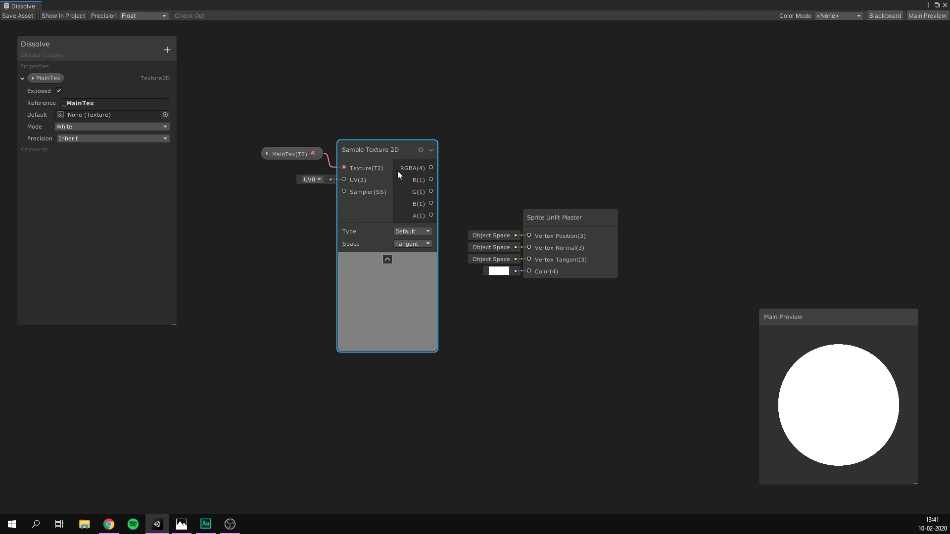
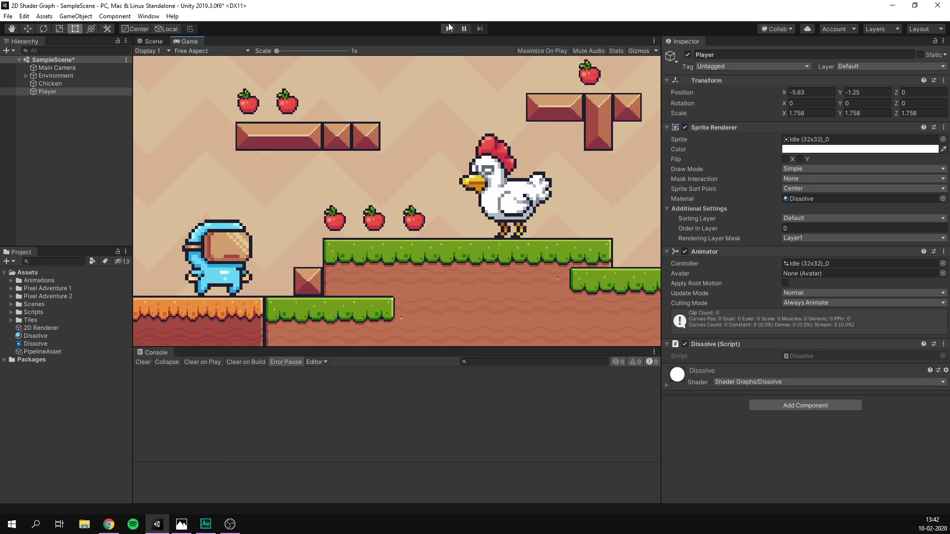
Run the game in Play mode to check how the Player renders with the Dissolve material
{"action": "left_click", "coordinate": [447, 28]}
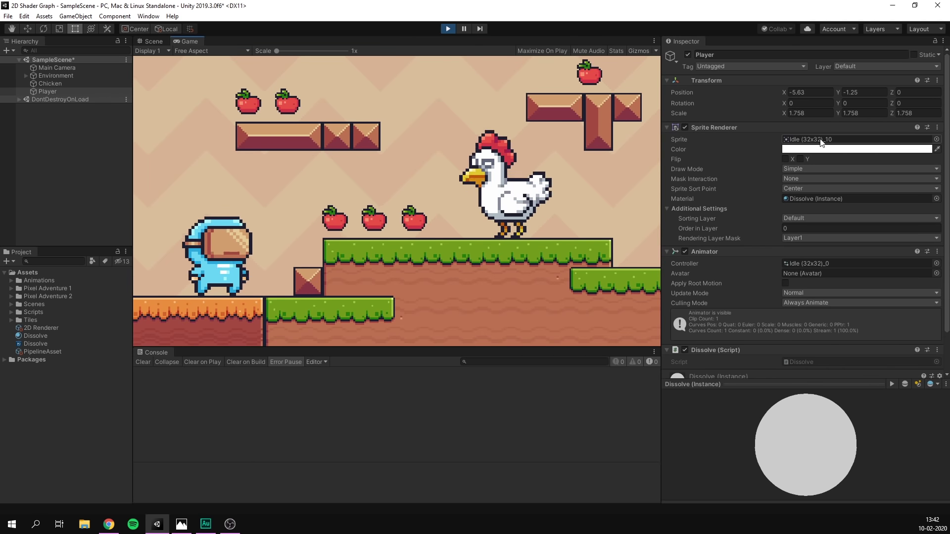
Stop the game, return to the maximized Dissolve graph, and move its Blackboard up clear of the node area
{"action": "left_click", "coordinate": [447, 28]}
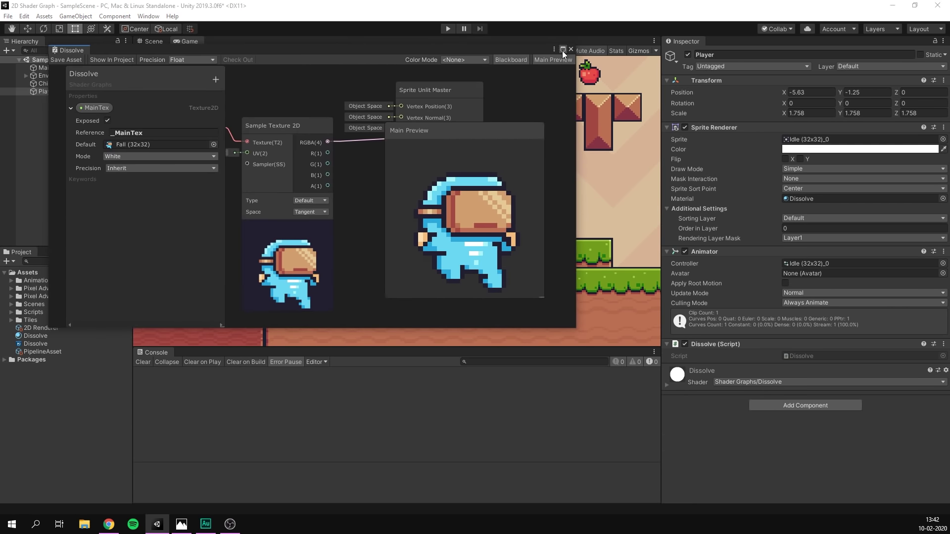
{"action": "left_click", "coordinate": [562, 50]}
{"action": "middle_click_drag", "start_coordinate": [365, 168], "coordinate": [548, 251]}
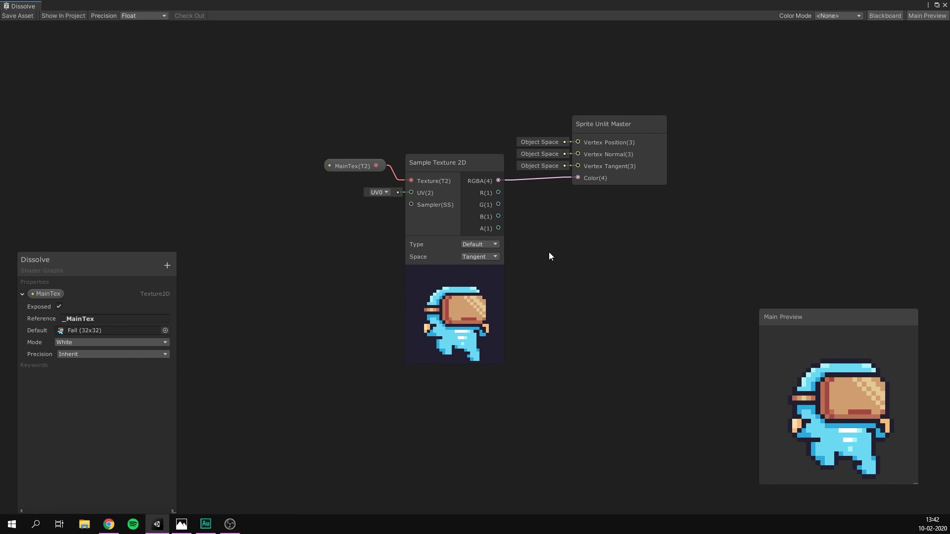
{"action": "left_click_drag", "start_coordinate": [111, 266], "coordinate": [81, 52]}
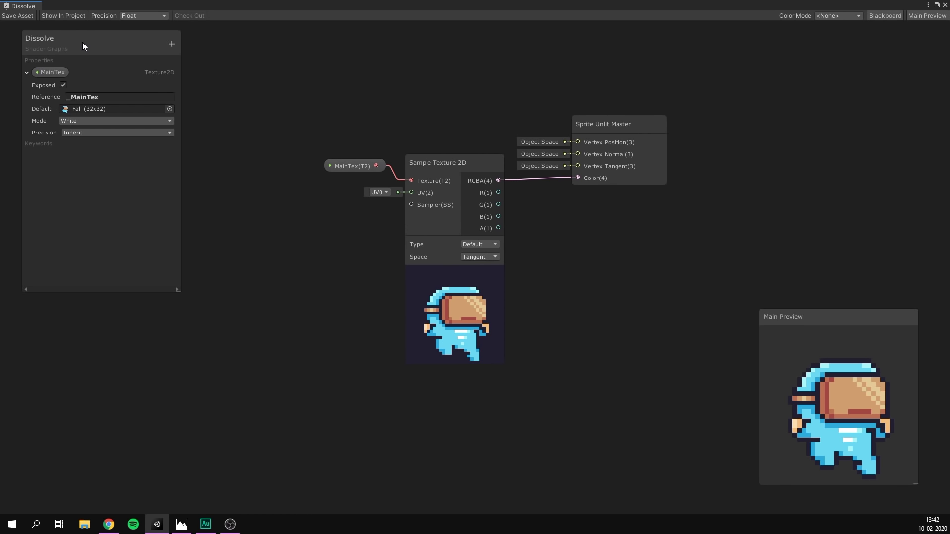
{"action": "middle_click_drag", "start_coordinate": [362, 79], "coordinate": [415, 54]}
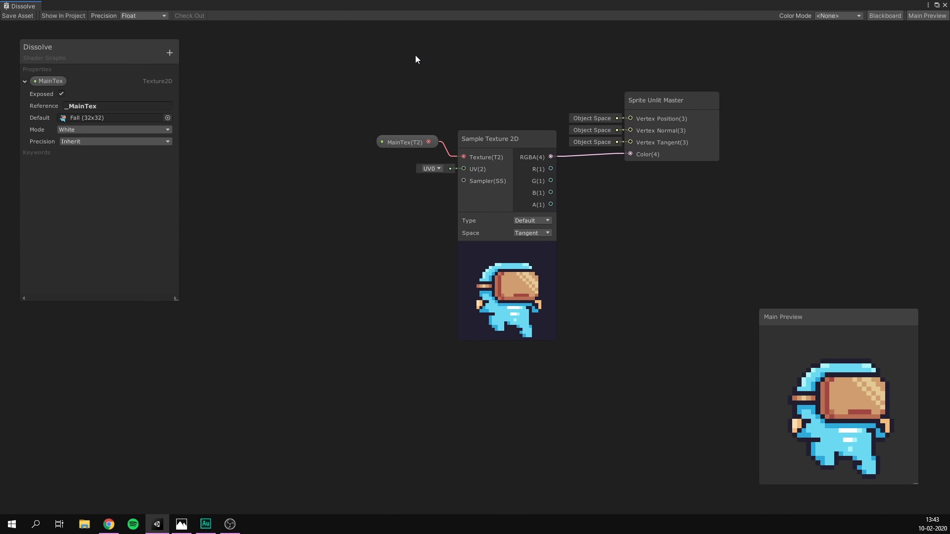
Add a Simple Noise node below the MainTex property and set its Scale to about 48
{"action": "key", "text": "space"}
{"action": "type", "text": "noise"}
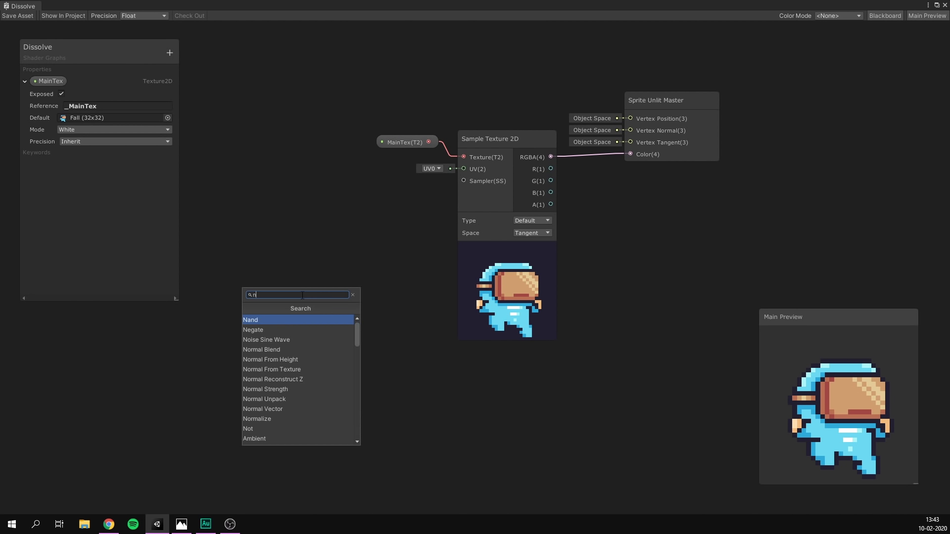
{"action": "left_click", "coordinate": [280, 340]}
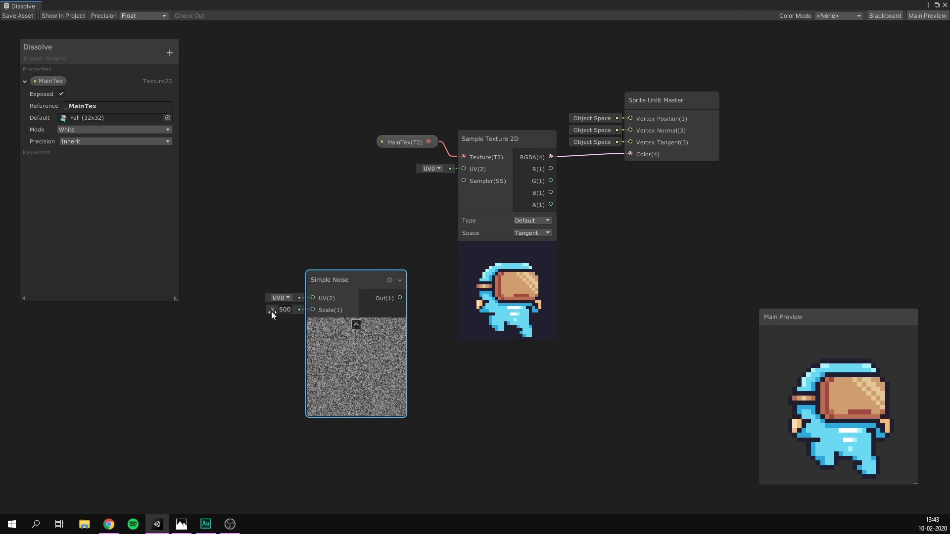
{"action": "left_click_drag", "start_coordinate": [271, 310], "coordinate": [342, 318]}
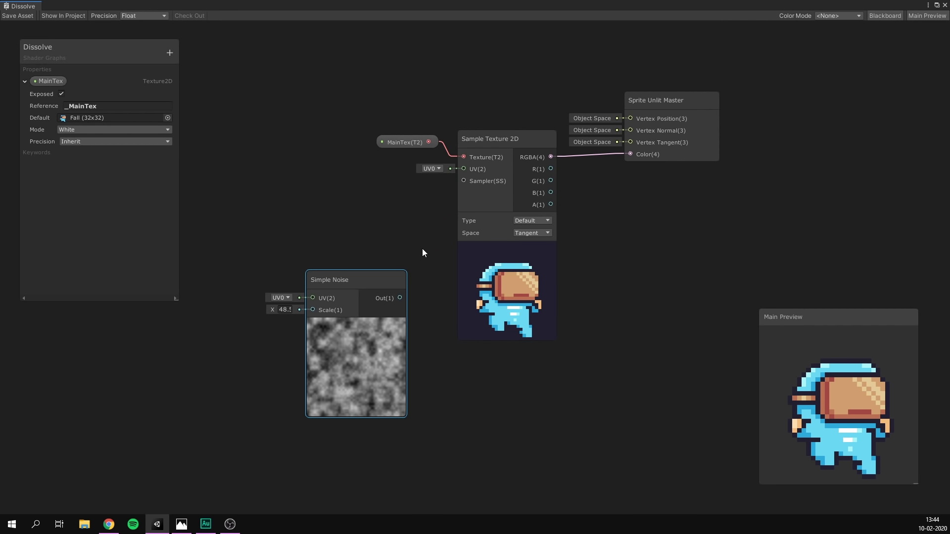
Arrange the graph with MainTex and Sample Texture 2D moved up and Simple Noise placed directly beneath them
{"action": "left_click_drag", "start_coordinate": [353, 97], "coordinate": [522, 232]}
{"action": "left_click_drag", "start_coordinate": [522, 231], "coordinate": [416, 106]}
{"action": "middle_click_drag", "start_coordinate": [505, 143], "coordinate": [533, 176]}
{"action": "left_click", "coordinate": [533, 176]}
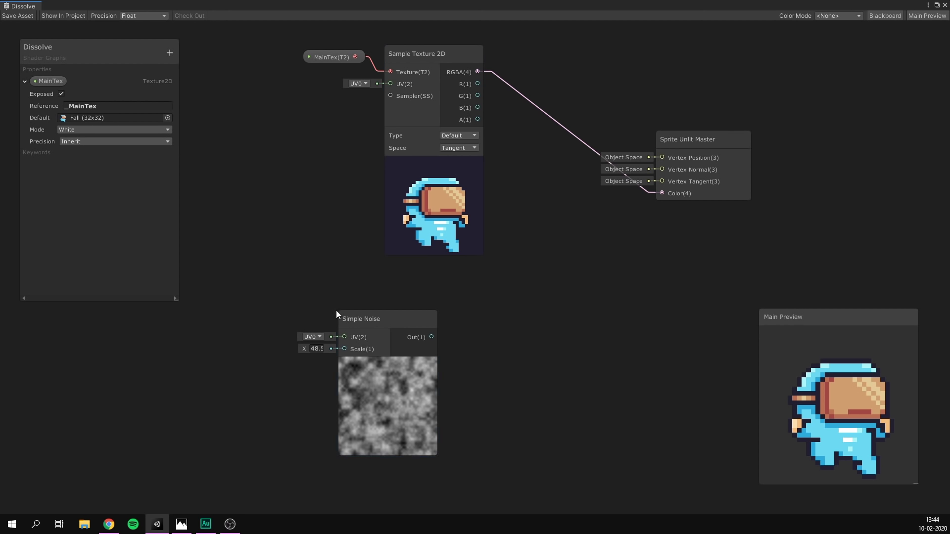
{"action": "left_click_drag", "start_coordinate": [378, 319], "coordinate": [422, 297]}
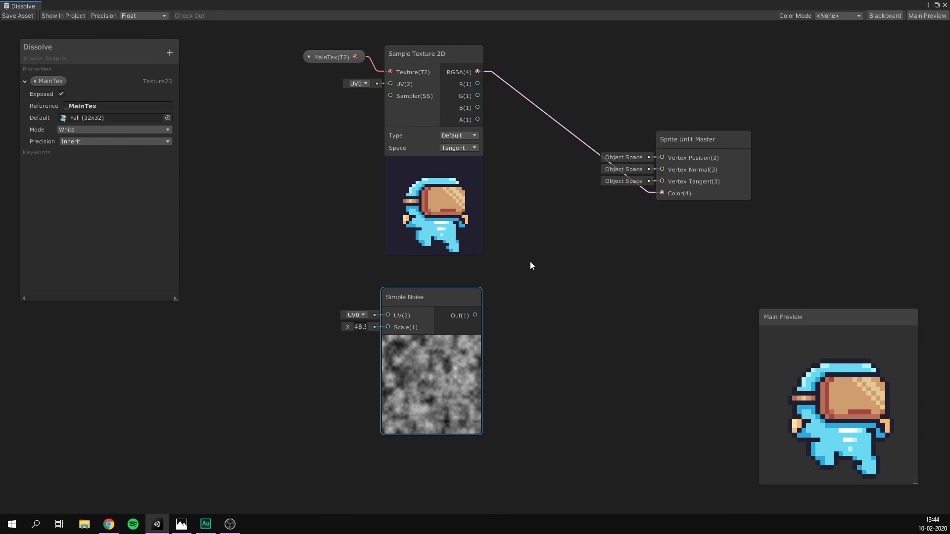
Delete the link between Sample Texture 2D and the master node's Color input, and add a Combine node below the master node
{"action": "left_click", "coordinate": [541, 111]}
{"action": "key", "text": "Delete"}
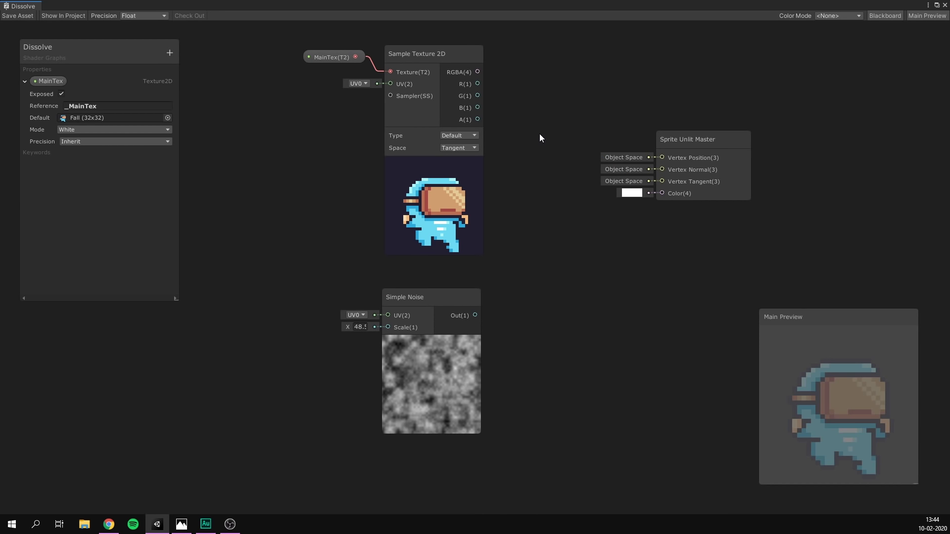
{"action": "key", "text": "space"}
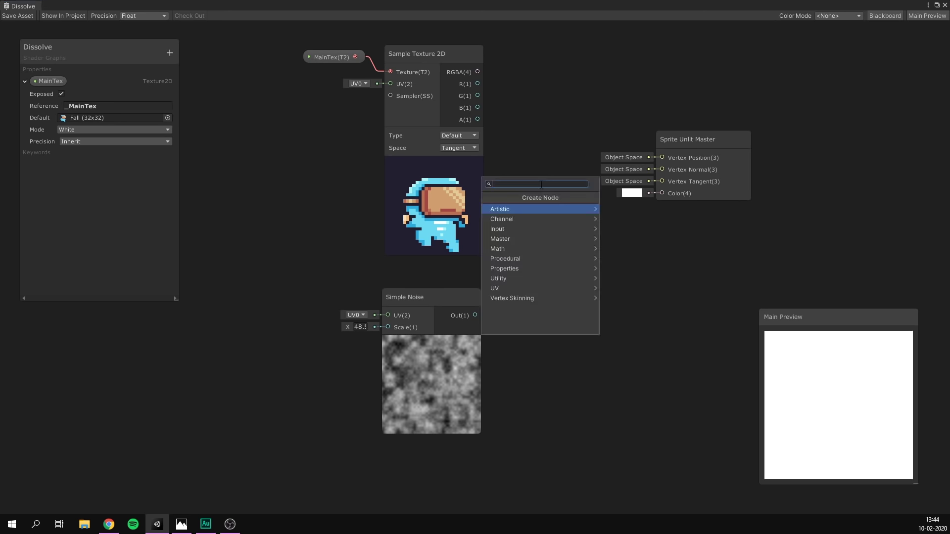
{"action": "type", "text": "combine"}
{"action": "key", "text": "Return"}
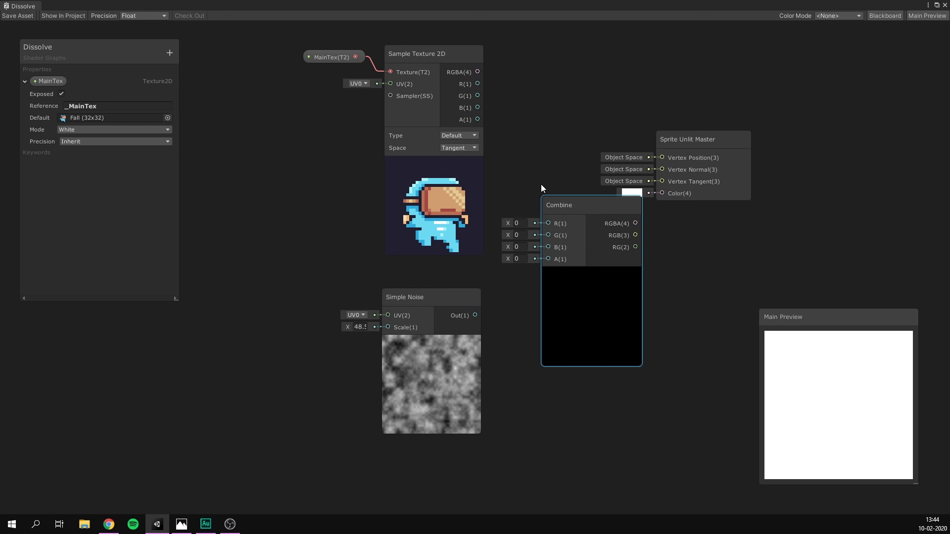
{"action": "left_click_drag", "start_coordinate": [568, 227], "coordinate": [579, 229]}
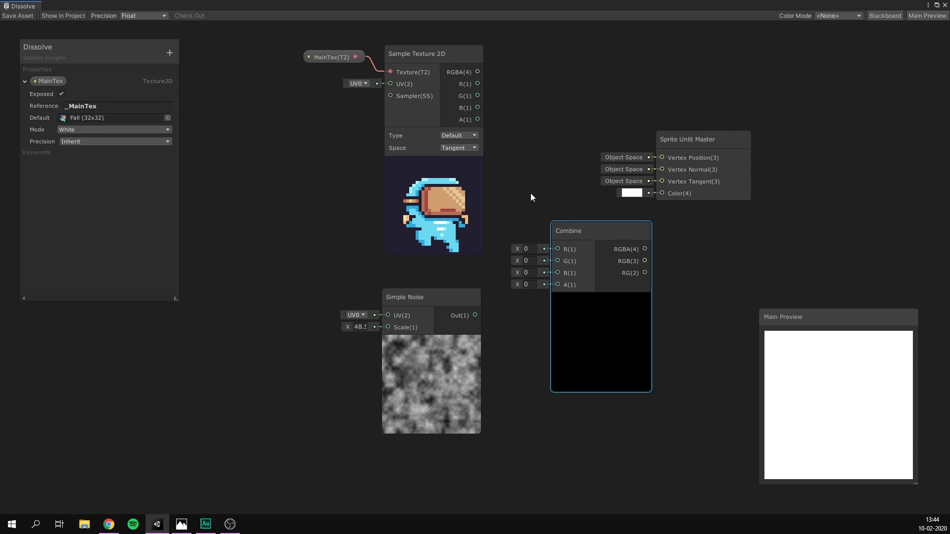
Connect the texture's R, G and B outputs and Simple Noise's output to Combine's R, G, B and A, and Combine's RGBA to Color
{"action": "left_click_drag", "start_coordinate": [477, 83], "coordinate": [557, 248]}
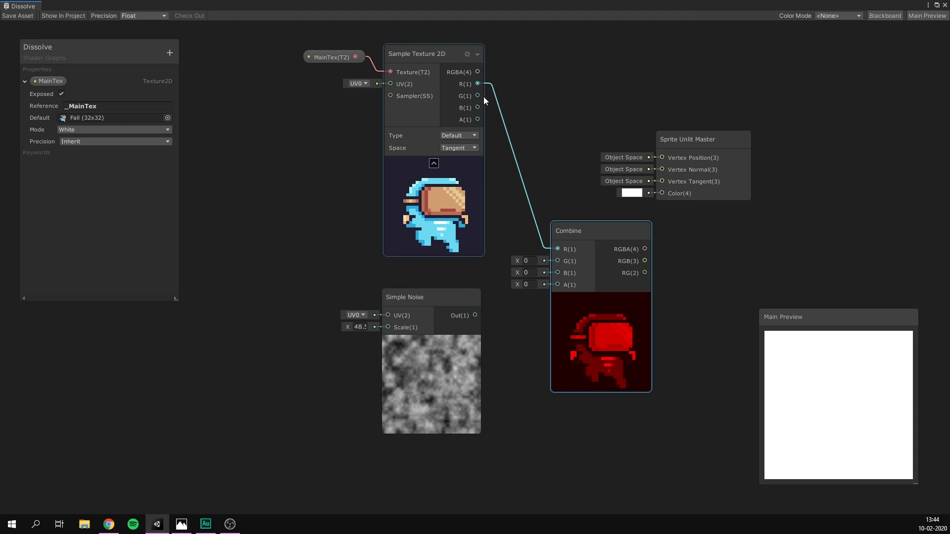
{"action": "left_click_drag", "start_coordinate": [477, 95], "coordinate": [558, 261]}
{"action": "left_click_drag", "start_coordinate": [477, 108], "coordinate": [558, 271]}
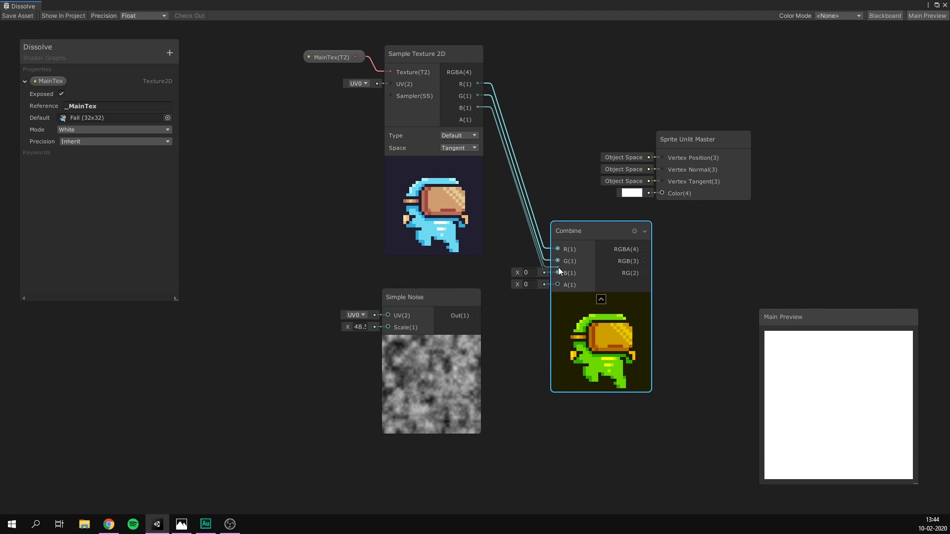
{"action": "left_click_drag", "start_coordinate": [476, 316], "coordinate": [555, 285]}
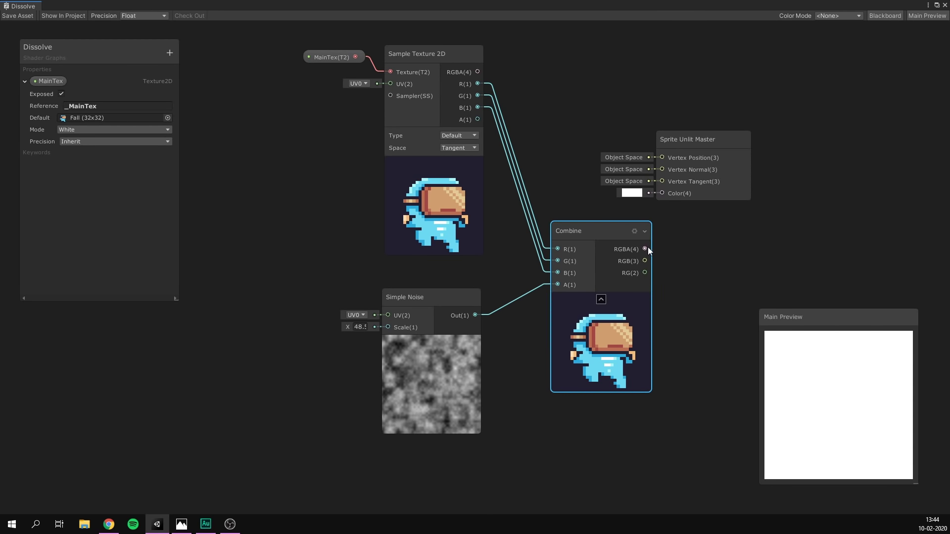
{"action": "left_click_drag", "start_coordinate": [647, 248], "coordinate": [661, 193]}
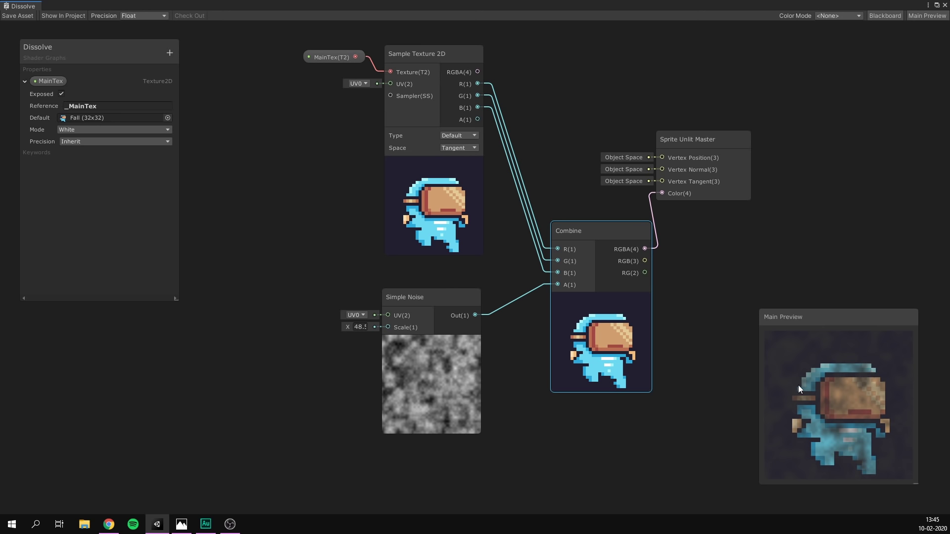
Set the Simple Noise Scale to about 51 and move the texture and noise nodes farther away from the Combine node
{"action": "left_click_drag", "start_coordinate": [348, 325], "coordinate": [457, 238]}
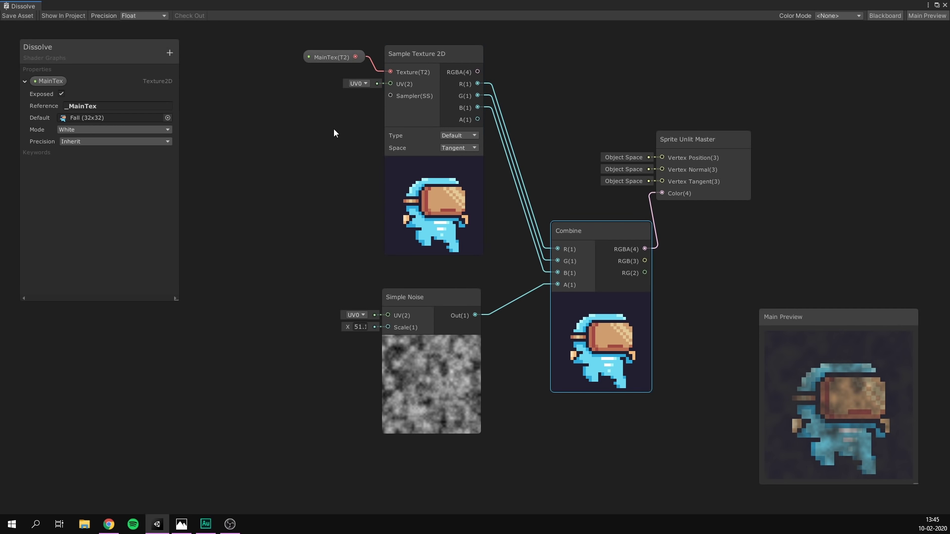
{"action": "middle_click_drag", "start_coordinate": [311, 101], "coordinate": [342, 34]}
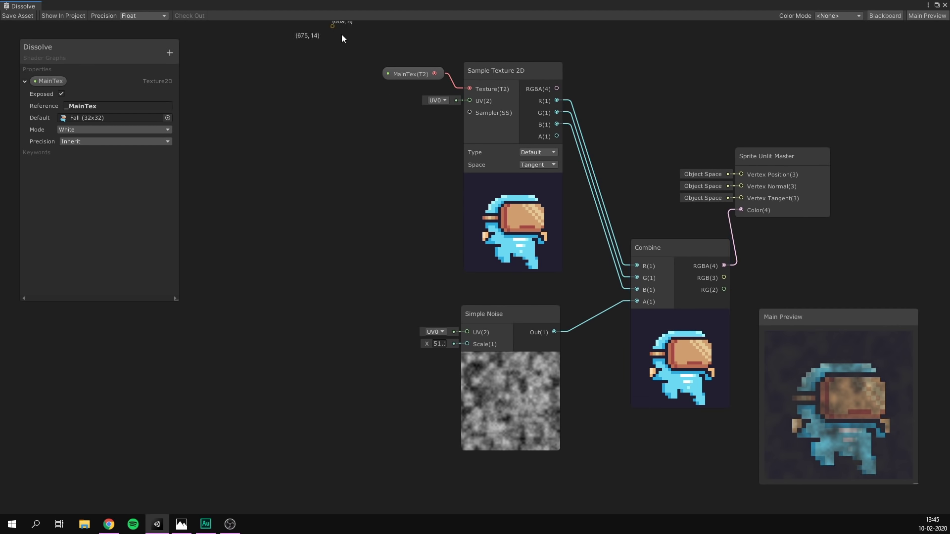
{"action": "left_click_drag", "start_coordinate": [341, 35], "coordinate": [389, 236]}
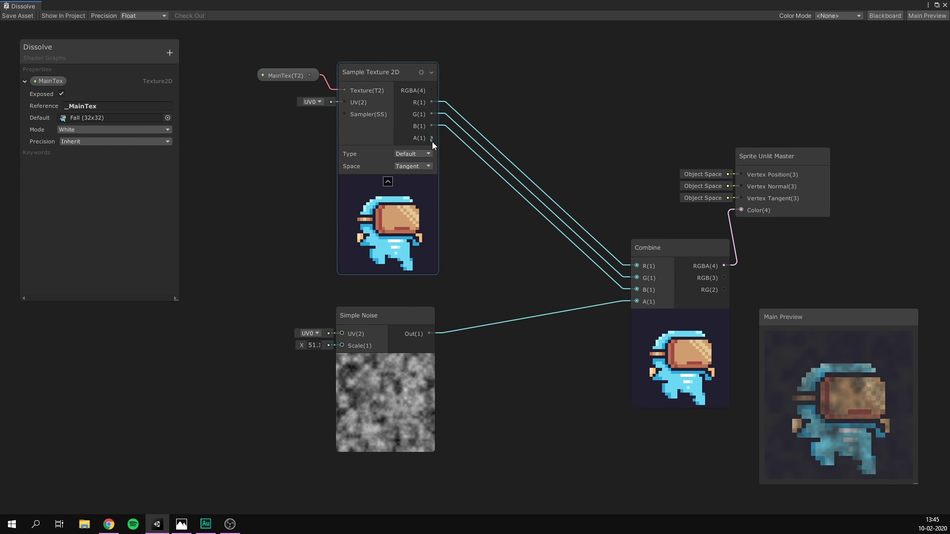
Multiply the texture's A output by Simple Noise in a new Multiply node, feed it to Combine's A input, and save the graph
{"action": "left_click_drag", "start_coordinate": [432, 139], "coordinate": [504, 241]}
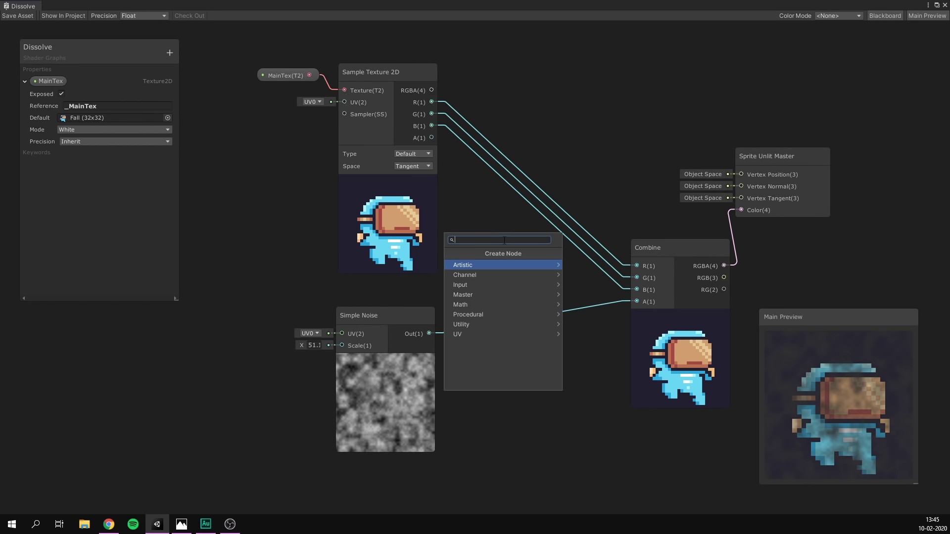
{"action": "type", "text": "mul"}
{"action": "key", "text": "Return"}
{"action": "left_click_drag", "start_coordinate": [429, 332], "coordinate": [503, 263]}
{"action": "left_click_drag", "start_coordinate": [542, 237], "coordinate": [637, 301]}
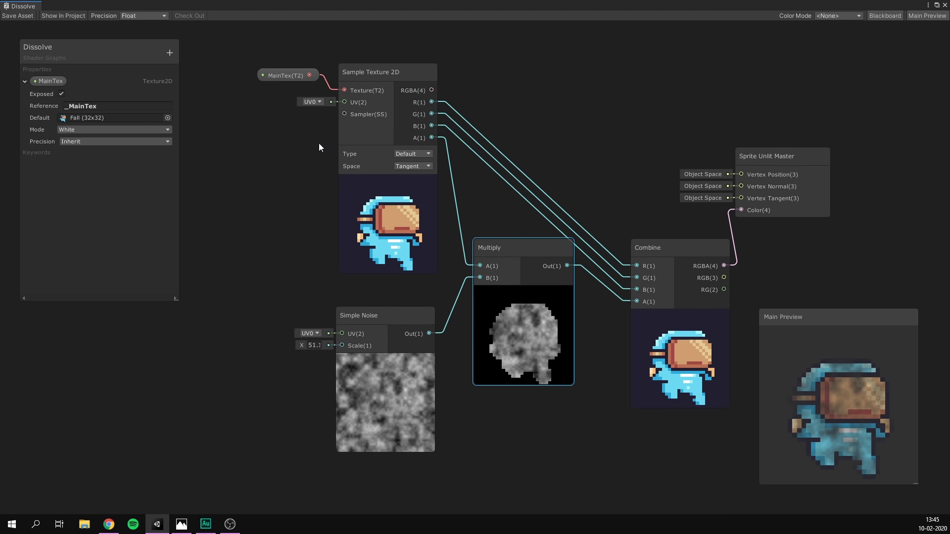
{"action": "left_click", "coordinate": [16, 16]}
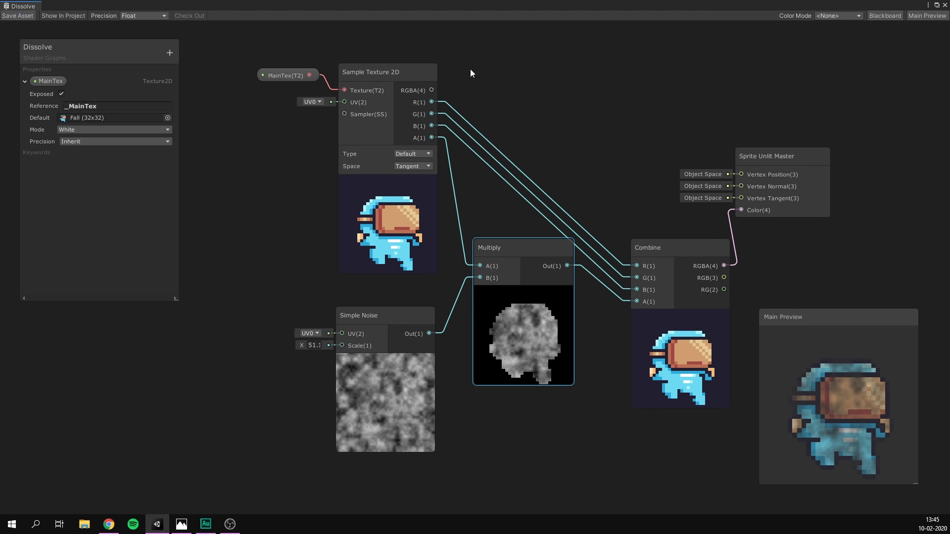
{"action": "left_click", "coordinate": [944, 5]}
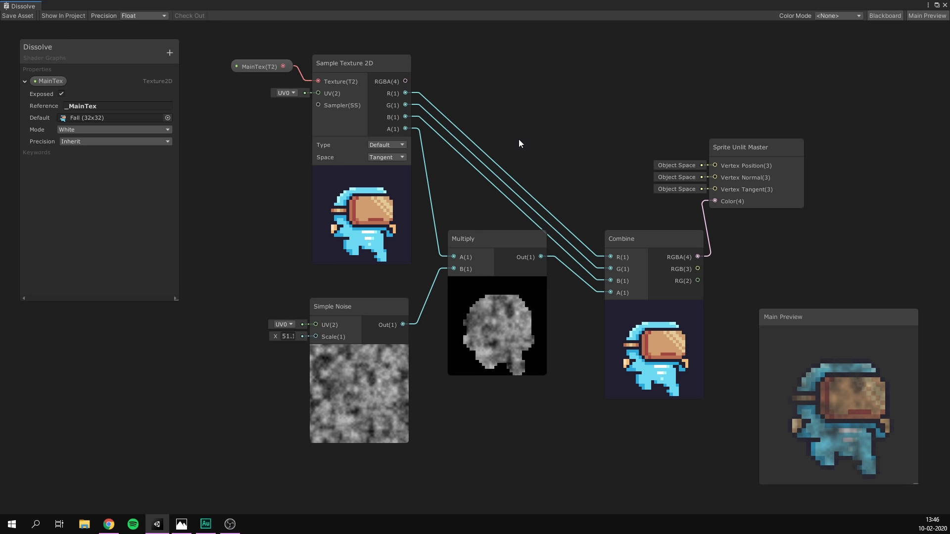
Insert a Step node between Simple Noise and Multiply, with the noise feeding its Edge input and its output feeding Multiply's B
{"action": "middle_click_drag", "start_coordinate": [504, 132], "coordinate": [625, 127]}
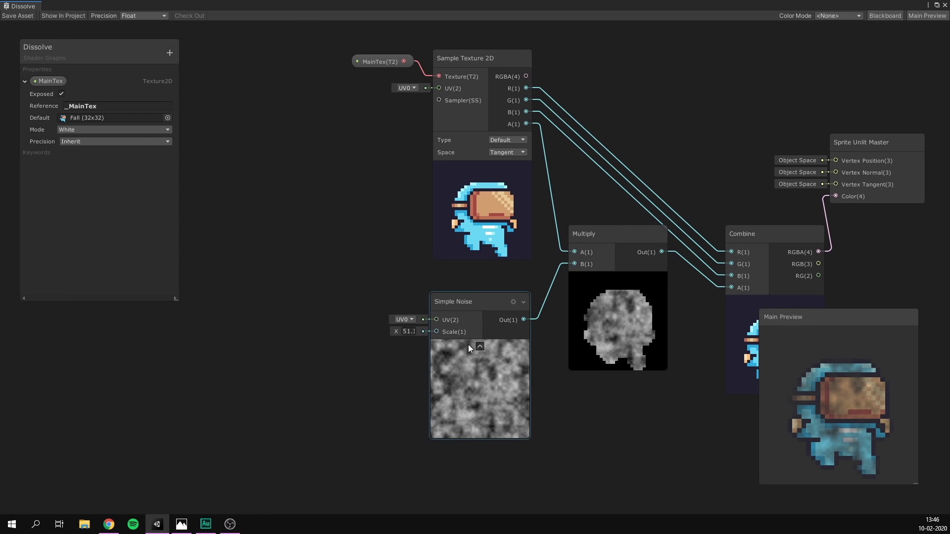
{"action": "mouse_move", "coordinate": [468, 302]}
{"action": "left_mouse_down"}
{"action": "mouse_move", "coordinate": [343, 295]}
{"action": "mouse_move", "coordinate": [299, 275]}
{"action": "mouse_move", "coordinate": [414, 313]}
{"action": "mouse_move", "coordinate": [460, 299]}
{"action": "left_mouse_up"}
{"action": "type", "text": "step"}
{"action": "key", "text": "Return"}
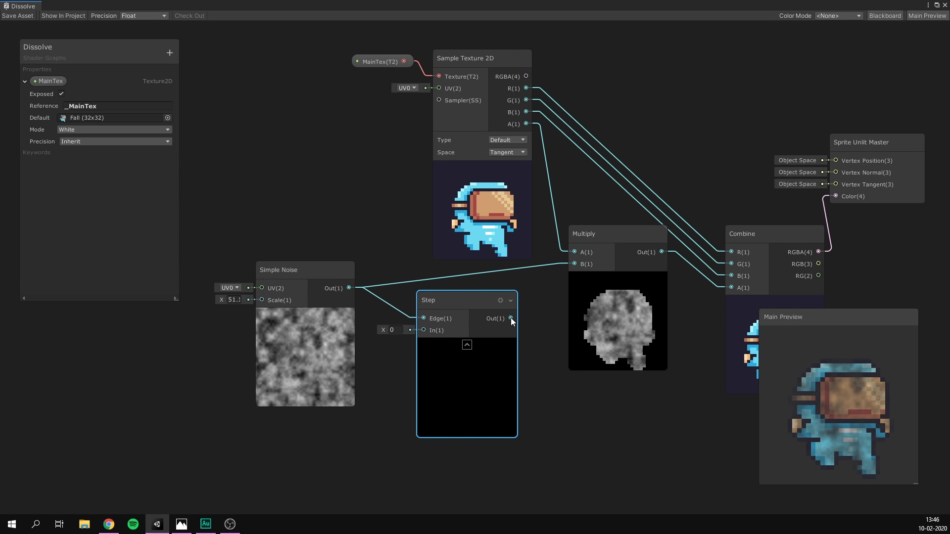
{"action": "left_click_drag", "start_coordinate": [510, 318], "coordinate": [572, 263]}
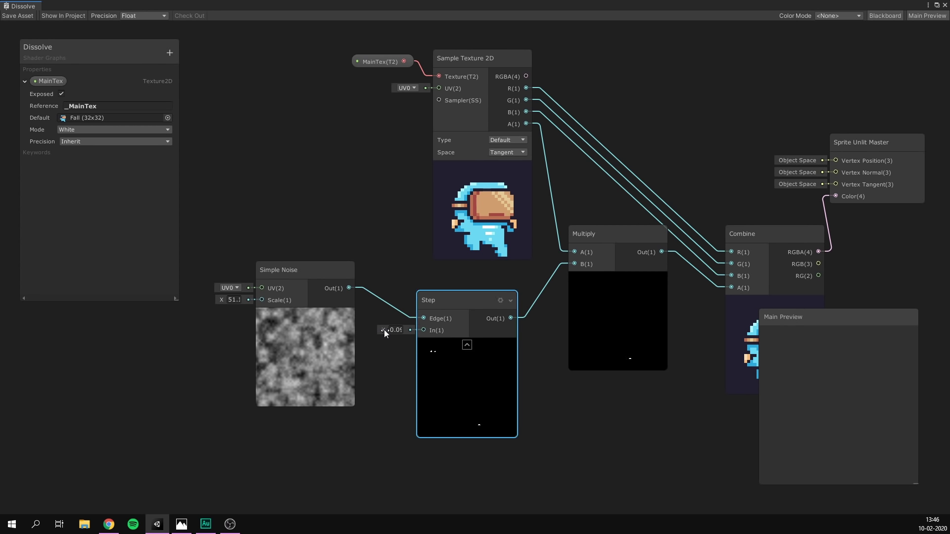
Vary the Step node's In value, including 0.2, to preview the dissolve, and leave it at about 0.9
{"action": "left_click_drag", "start_coordinate": [383, 330], "coordinate": [396, 330]}
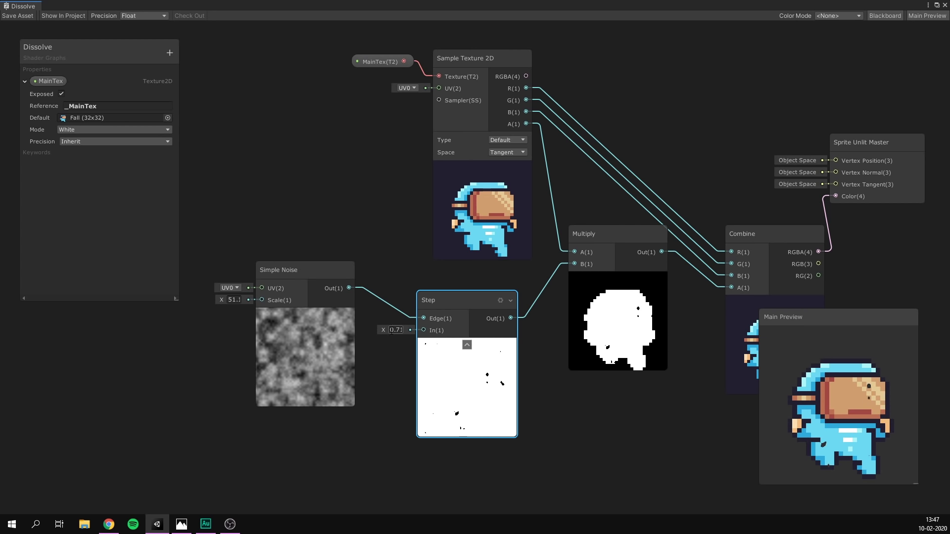
{"action": "left_click", "coordinate": [395, 330]}
{"action": "double_click", "coordinate": [395, 330]}
{"action": "type", "text": "0.2"}
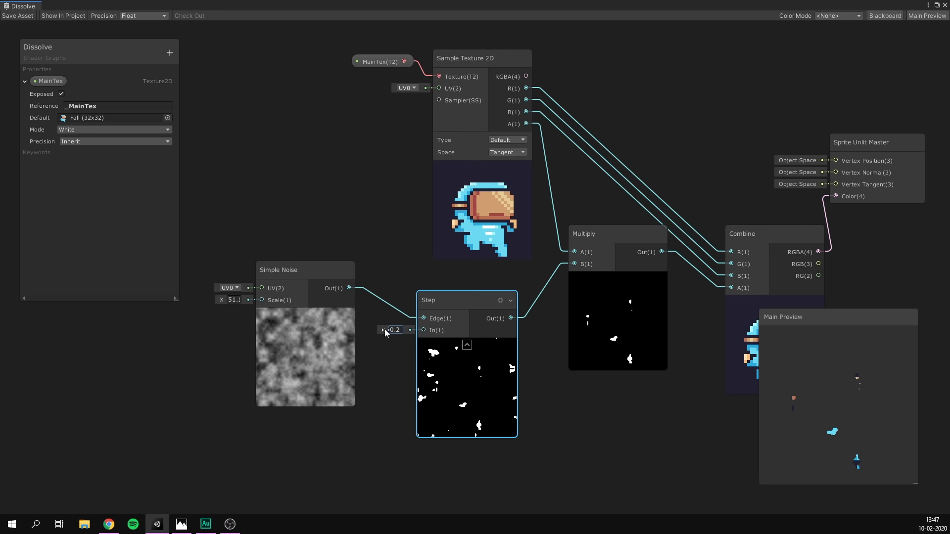
{"action": "mouse_move", "coordinate": [384, 328]}
{"action": "left_mouse_down"}
{"action": "mouse_move", "coordinate": [394, 329]}
{"action": "mouse_move", "coordinate": [374, 335]}
{"action": "mouse_move", "coordinate": [390, 334]}
{"action": "left_mouse_up"}
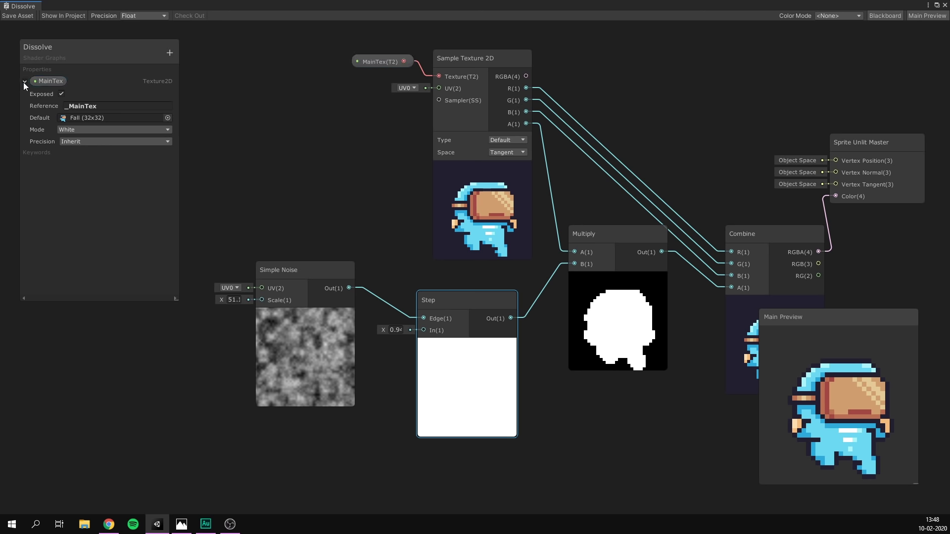
Add a Vector1 property named Fade to the graph and set its reference to _Fade
{"action": "left_click", "coordinate": [169, 54]}
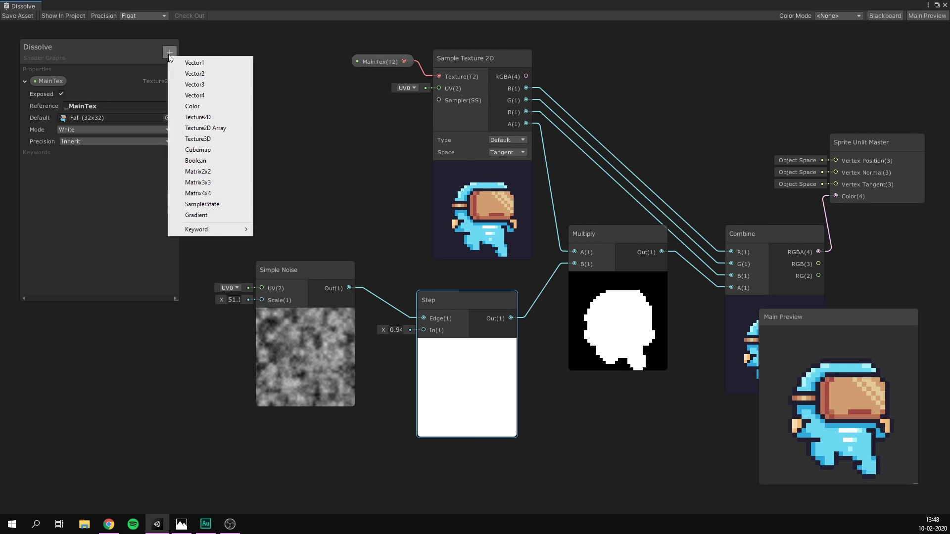
{"action": "left_click", "coordinate": [199, 63]}
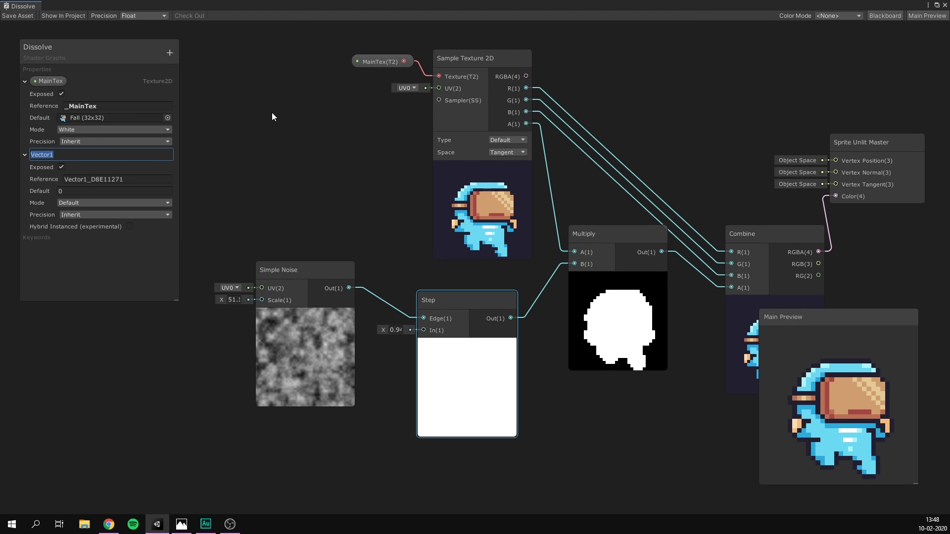
{"action": "type", "text": "Fade"}
{"action": "key", "text": "Return"}
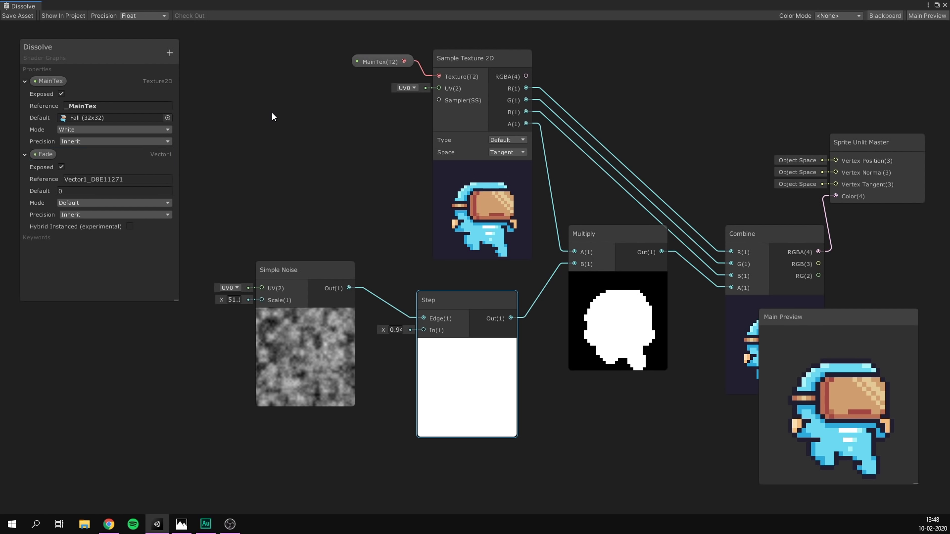
{"action": "key", "text": "Tab"}
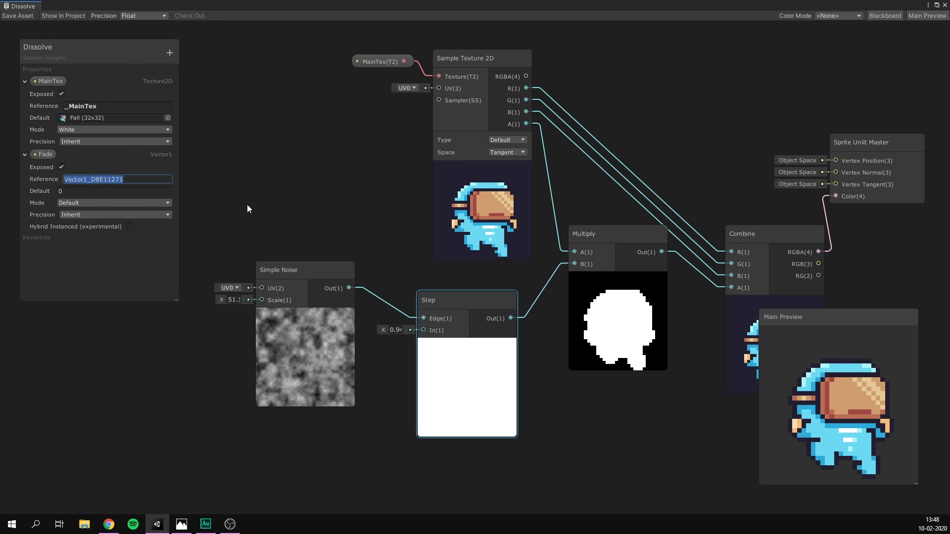
{"action": "type", "text": "_Fade"}
{"action": "key", "text": "Return"}
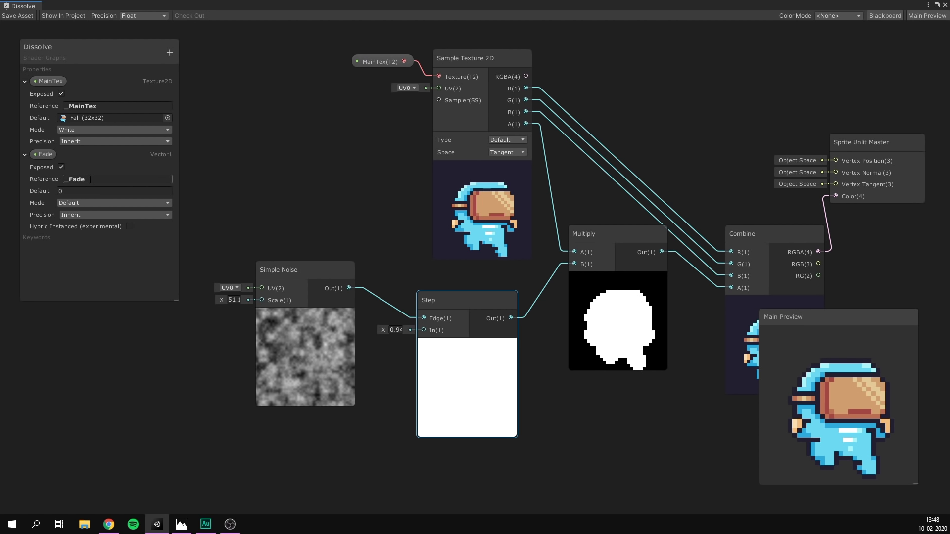
Place the Fade property beside the Step node and connect it to the node's In input
{"action": "left_click_drag", "start_coordinate": [39, 154], "coordinate": [374, 438]}
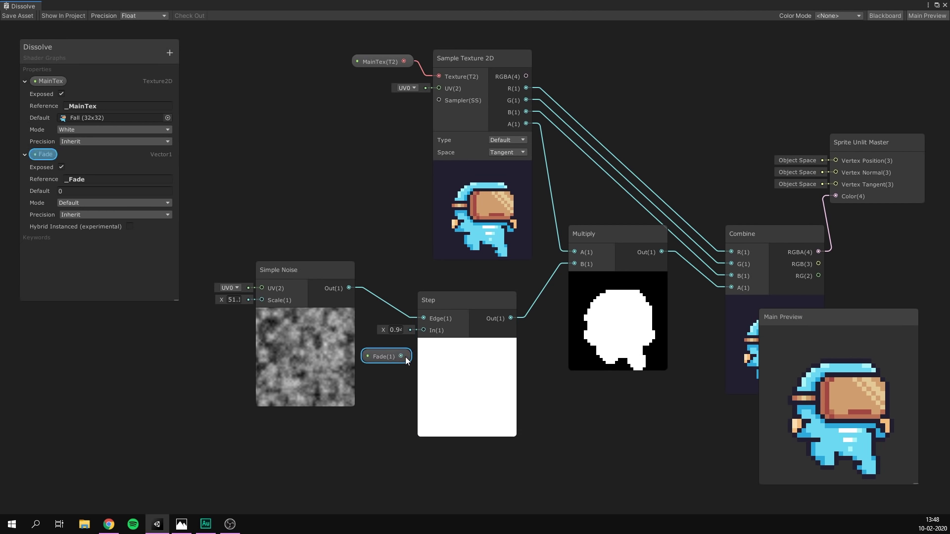
{"action": "left_click_drag", "start_coordinate": [401, 356], "coordinate": [423, 330]}
{"action": "left_click_drag", "start_coordinate": [366, 361], "coordinate": [364, 347]}
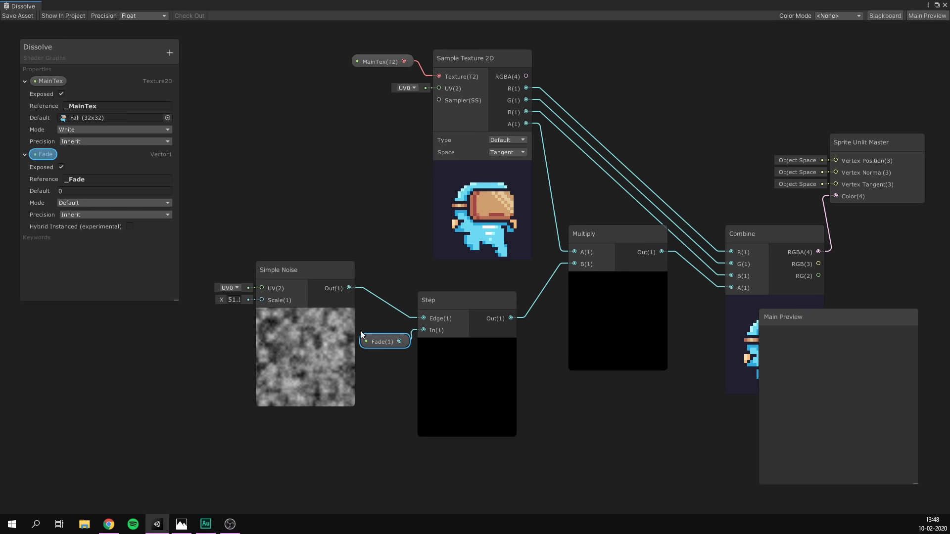
Set the Fade property's default to 0.4, save the graph, and check Fade on the Dissolve material
{"action": "left_click", "coordinate": [82, 191]}
{"action": "type", "text": ".4"}
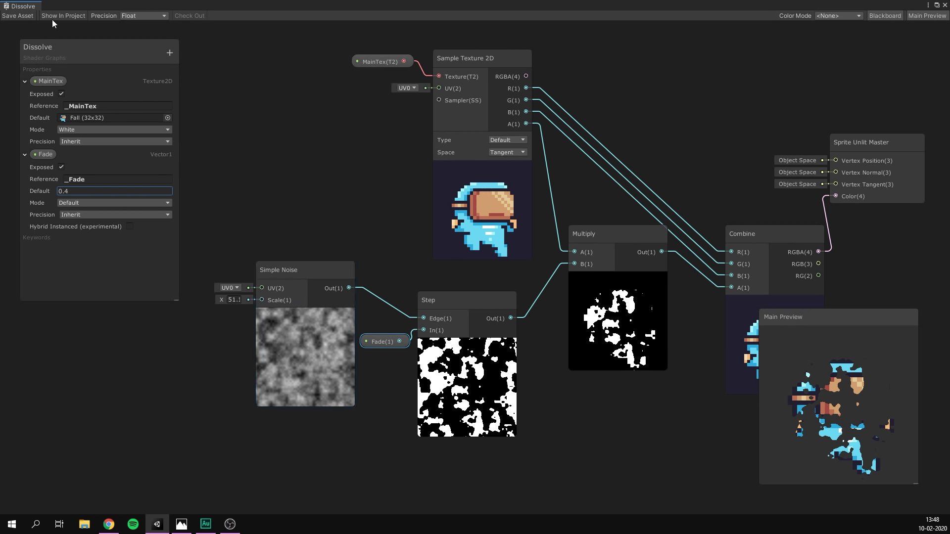
{"action": "left_click", "coordinate": [19, 16]}
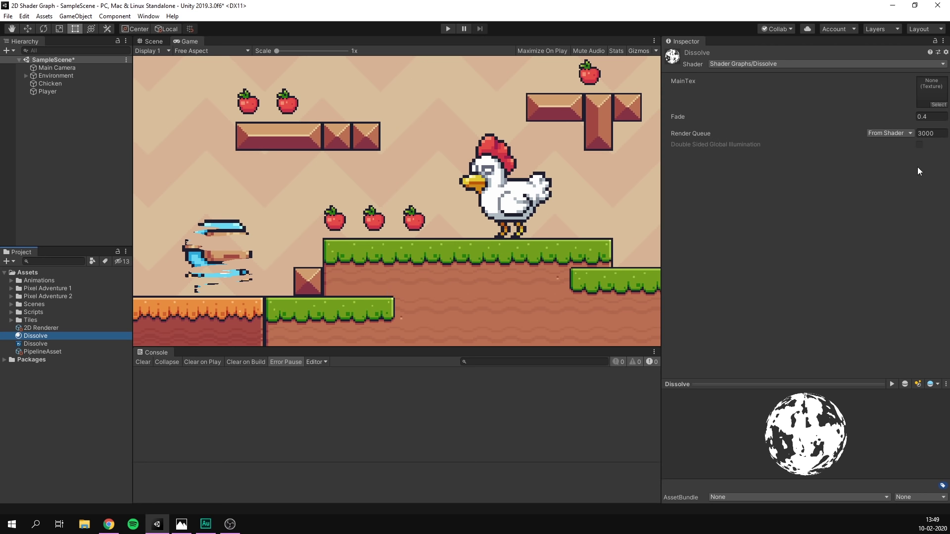
{"action": "mouse_move", "coordinate": [702, 114]}
{"action": "left_mouse_down"}
{"action": "mouse_move", "coordinate": [720, 114]}
{"action": "mouse_move", "coordinate": [704, 119]}
{"action": "left_mouse_up"}
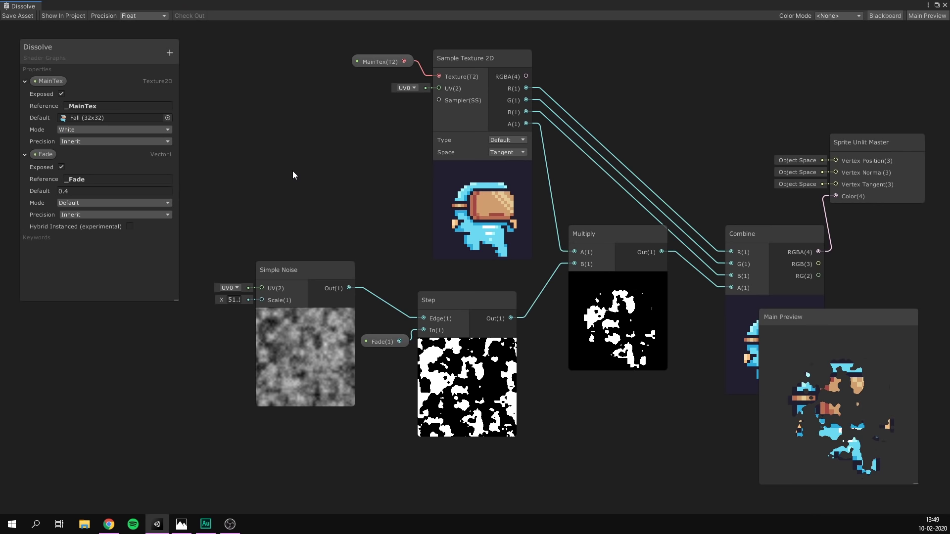
Change the Fade property's mode to Slider and set the Dissolve material's Fade to about 0.407
{"action": "left_click", "coordinate": [105, 202]}
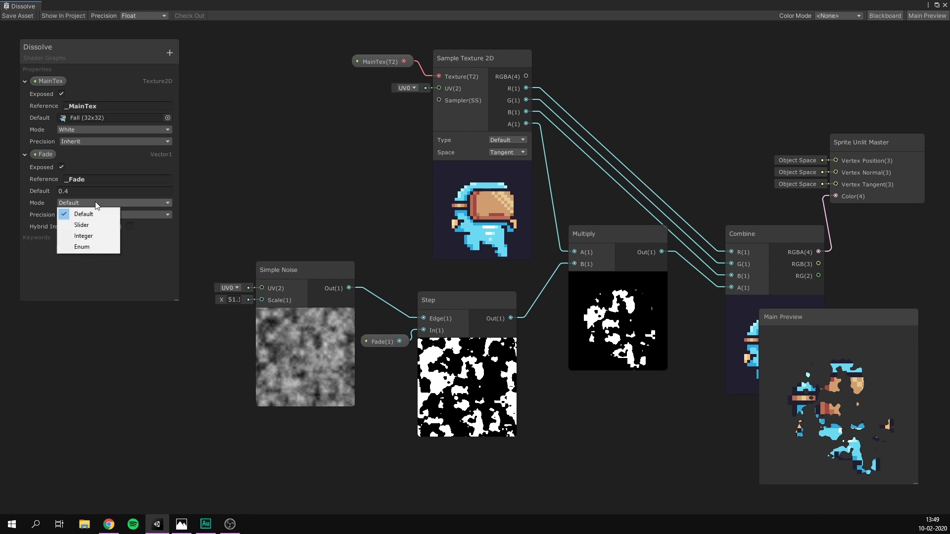
{"action": "left_click", "coordinate": [92, 225]}
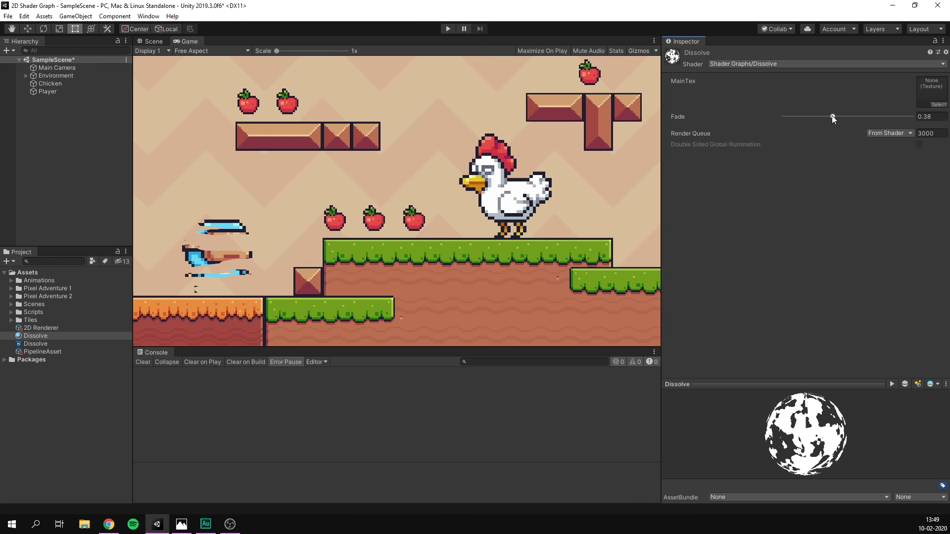
{"action": "mouse_move", "coordinate": [832, 116]}
{"action": "left_mouse_down"}
{"action": "mouse_move", "coordinate": [802, 116]}
{"action": "mouse_move", "coordinate": [895, 114]}
{"action": "mouse_move", "coordinate": [787, 118]}
{"action": "mouse_move", "coordinate": [860, 119]}
{"action": "mouse_move", "coordinate": [799, 126]}
{"action": "mouse_move", "coordinate": [835, 123]}
{"action": "left_mouse_up"}
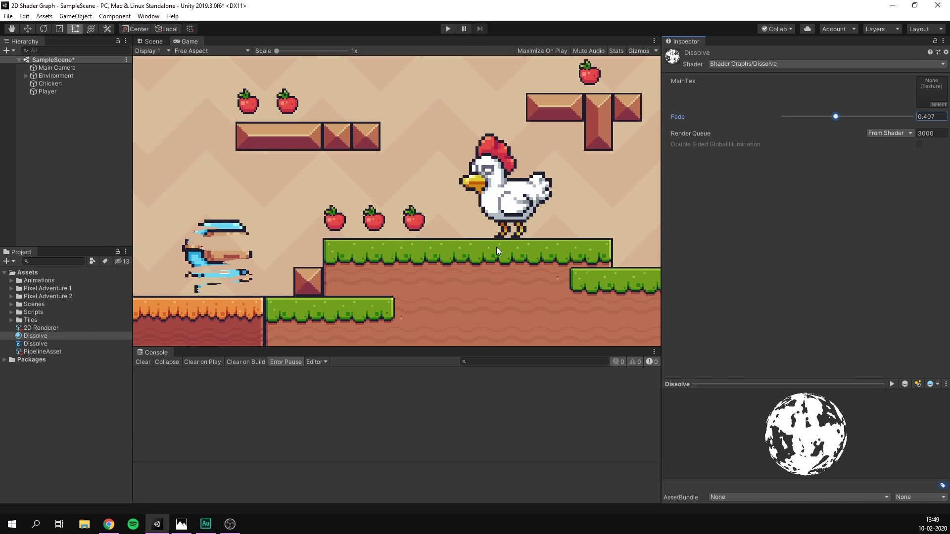
Inspect the Player object's Sprite Renderer and locate the sprite it uses
{"action": "left_click", "coordinate": [176, 274]}
{"action": "left_click", "coordinate": [70, 91]}
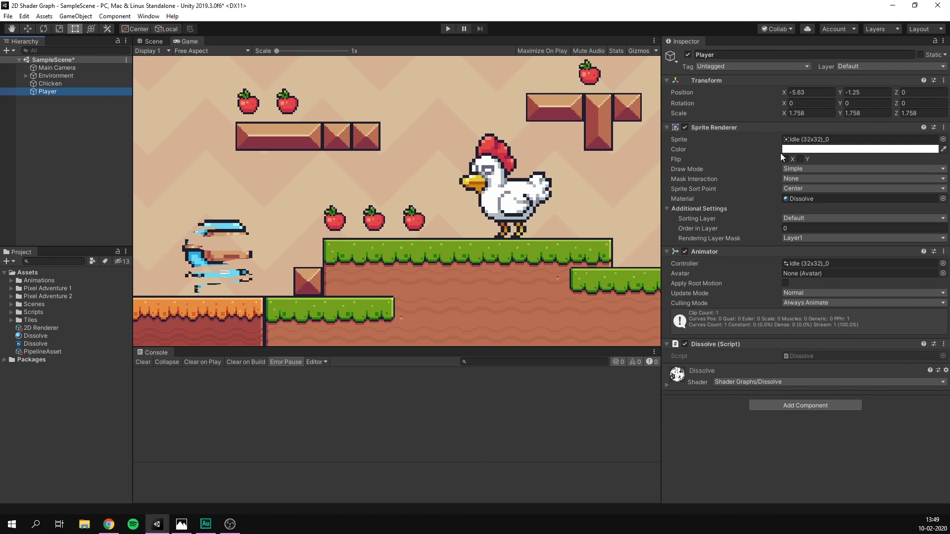
{"action": "left_click", "coordinate": [803, 139]}
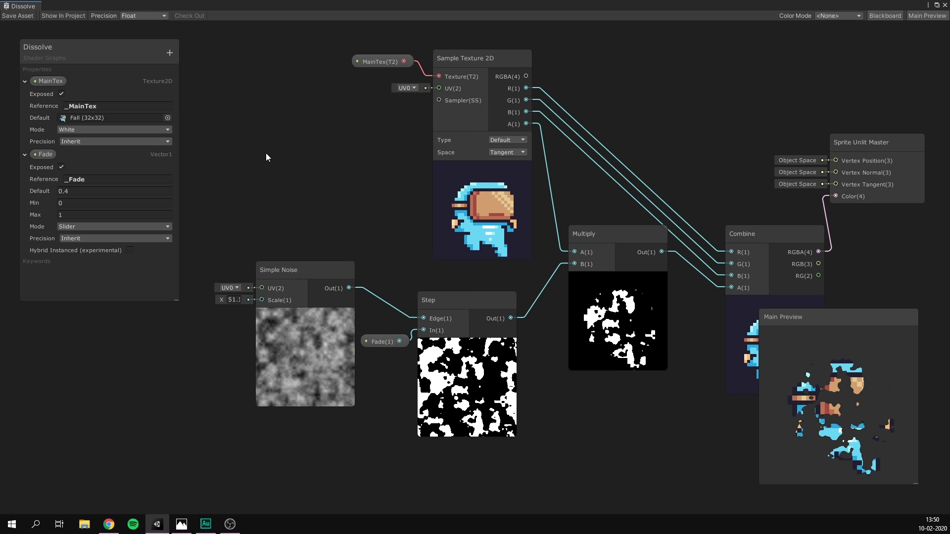
Add a Position node near Simple Noise and set its space to Object
{"action": "middle_click_drag", "start_coordinate": [266, 158], "coordinate": [456, 159]}
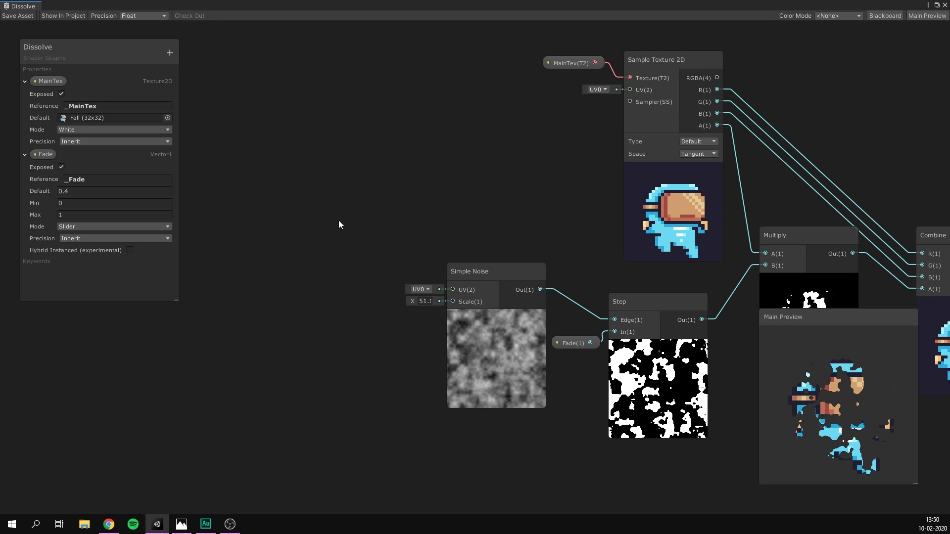
{"action": "key", "text": "space"}
{"action": "type", "text": "position"}
{"action": "key", "text": "Return"}
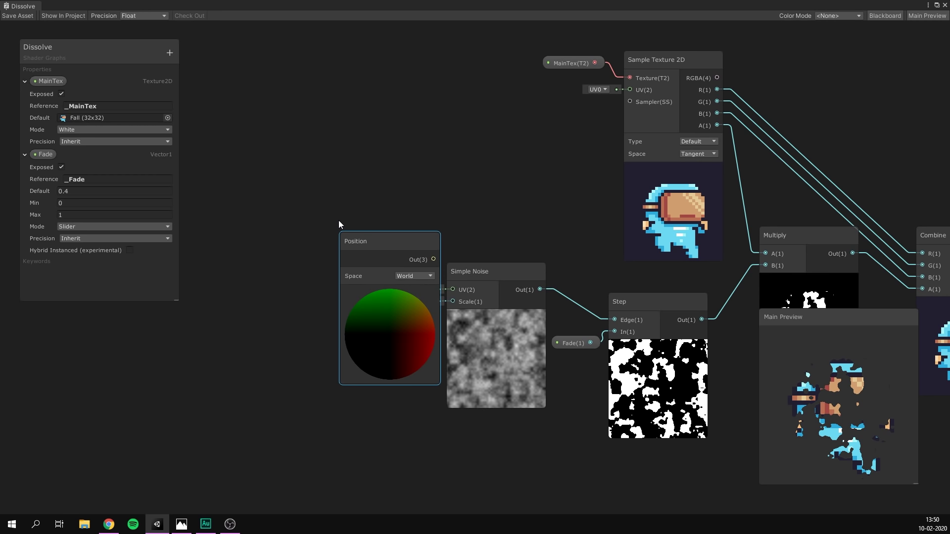
{"action": "left_click_drag", "start_coordinate": [391, 242], "coordinate": [347, 203]}
{"action": "left_click", "coordinate": [370, 231]}
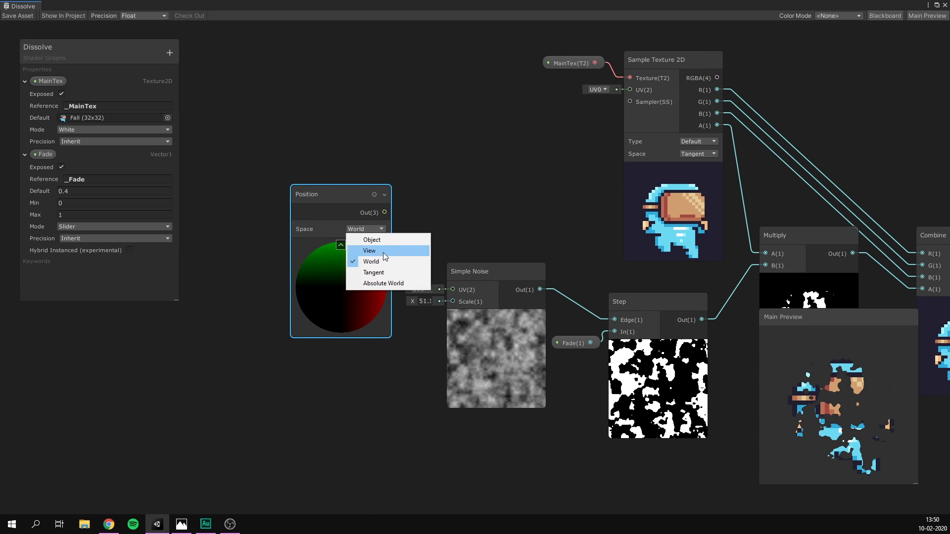
{"action": "left_click", "coordinate": [388, 240]}
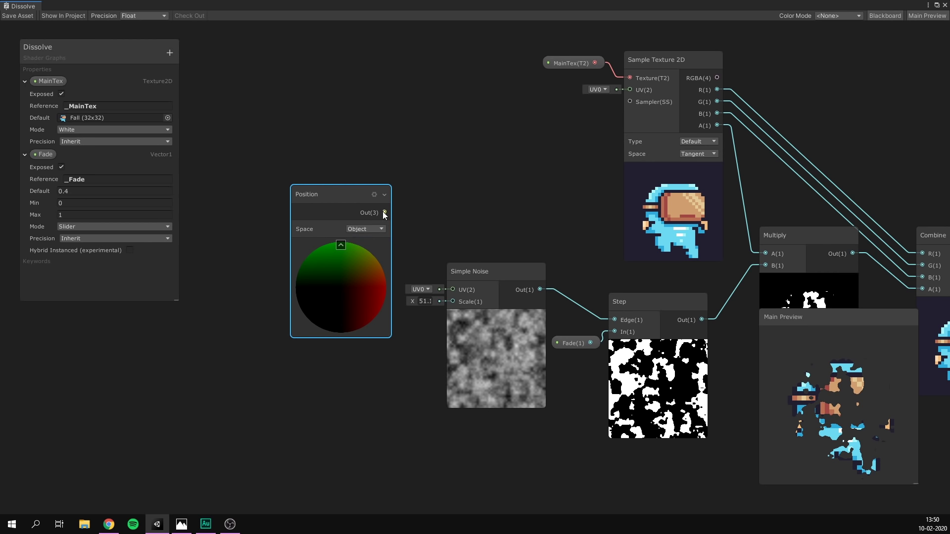
Connect Position's output to Simple Noise's UV input and set the Dissolve material's Fade to about 0.374
{"action": "left_click_drag", "start_coordinate": [382, 211], "coordinate": [452, 289]}
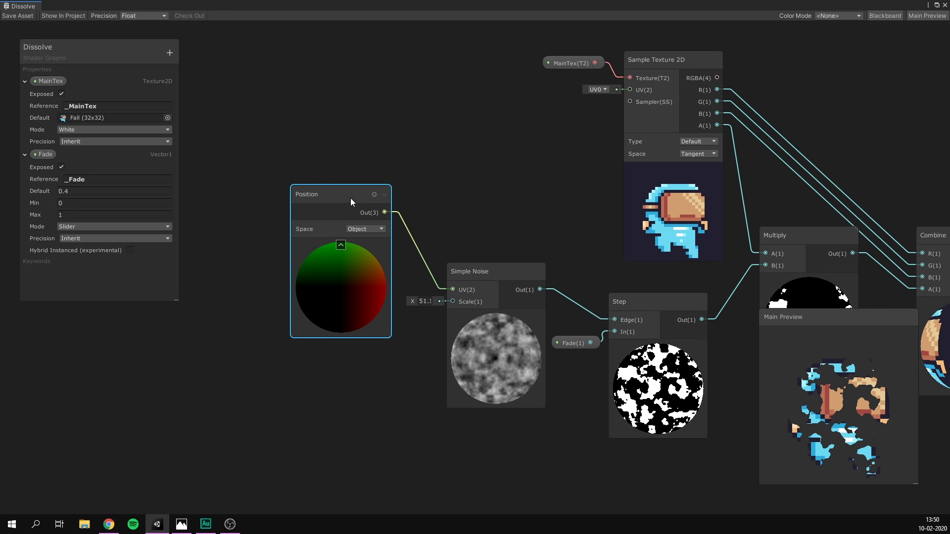
{"action": "left_click_drag", "start_coordinate": [337, 198], "coordinate": [339, 257]}
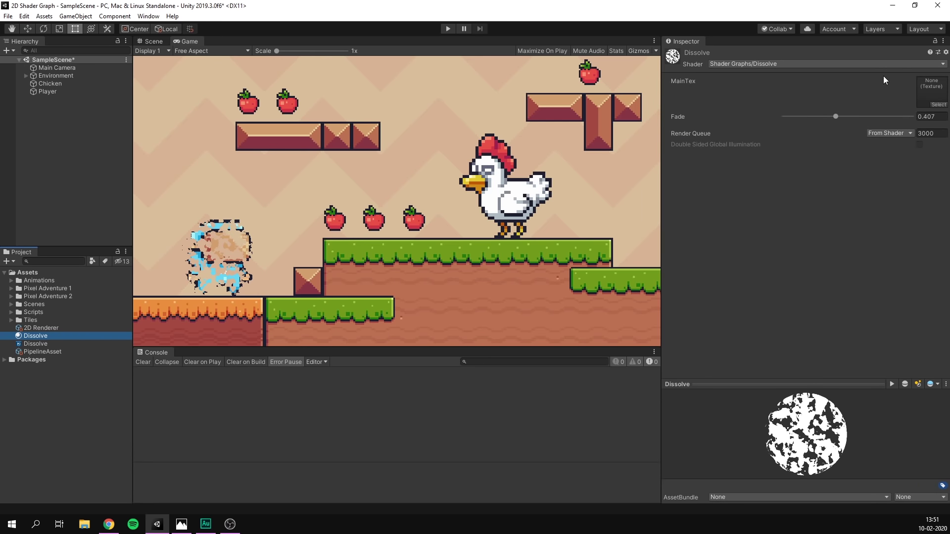
{"action": "left_click_drag", "start_coordinate": [838, 116], "coordinate": [808, 123]}
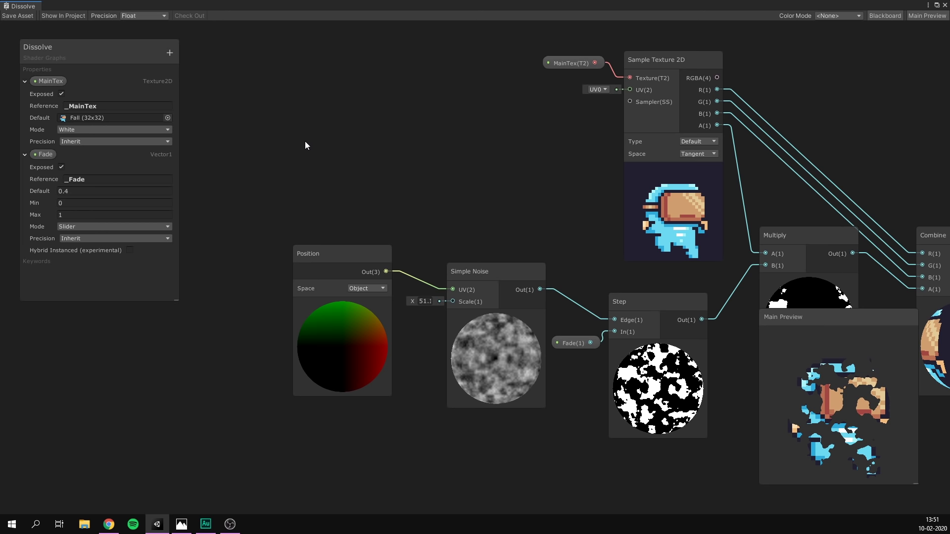
Add a Vector1 property named Scale to the graph and set its reference to _Scale
{"action": "left_click", "coordinate": [173, 52]}
{"action": "left_click", "coordinate": [223, 59]}
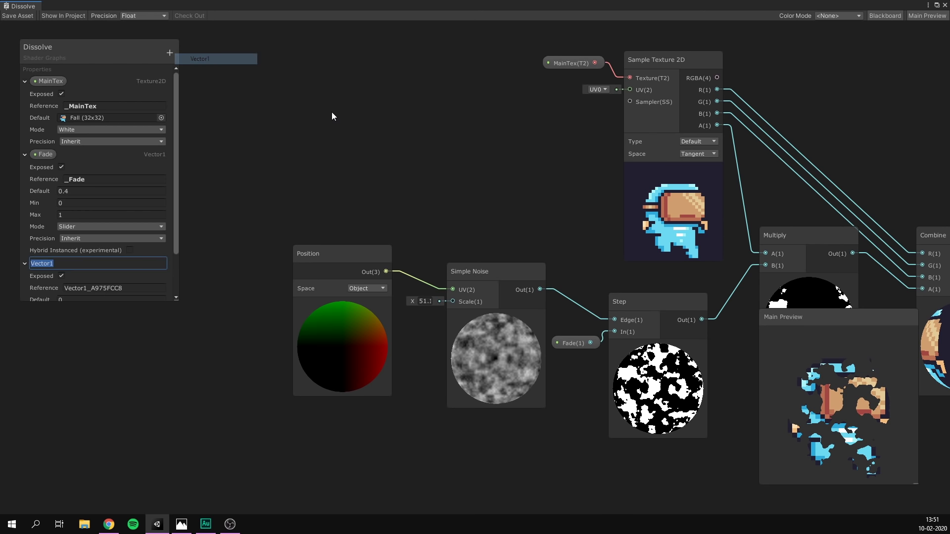
{"action": "type", "text": "Scale"}
{"action": "key", "text": "Return"}
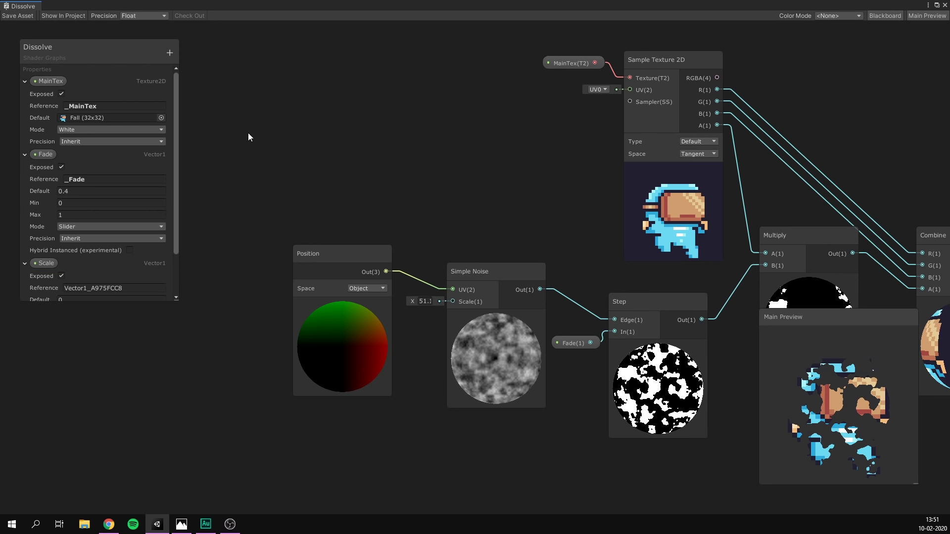
{"action": "left_click", "coordinate": [158, 288]}
{"action": "key", "text": "BackSpace"}
{"action": "type", "text": "_Scal"}
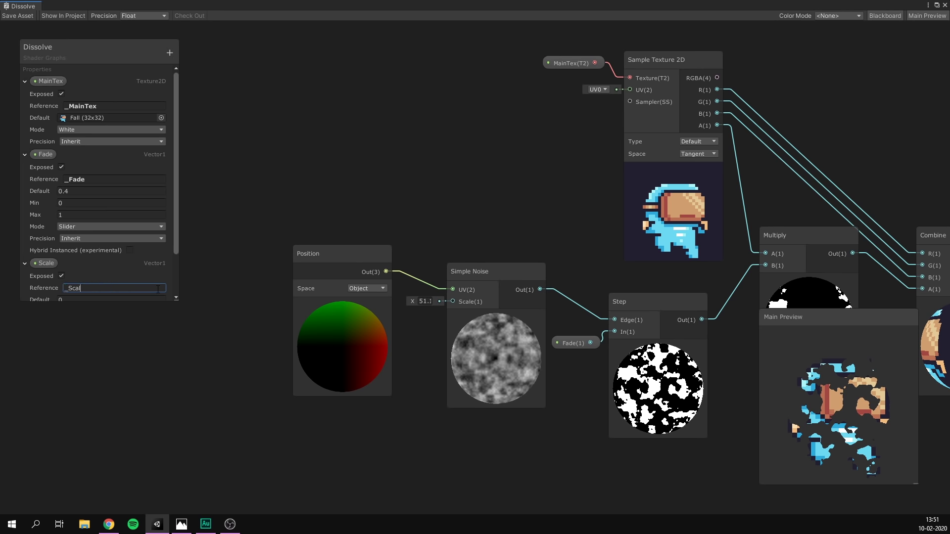
{"action": "type", "text": "e"}
{"action": "key", "text": "Tab"}
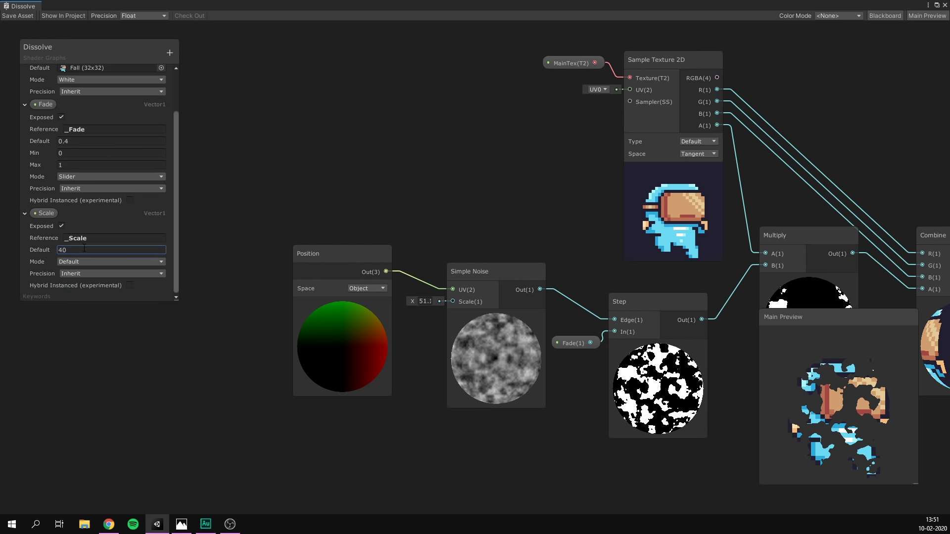
Set the Scale property's default to 40 and connect it to Simple Noise's Scale input, tidying the surrounding nodes
{"action": "type", "text": "40"}
{"action": "left_click_drag", "start_coordinate": [44, 213], "coordinate": [451, 302]}
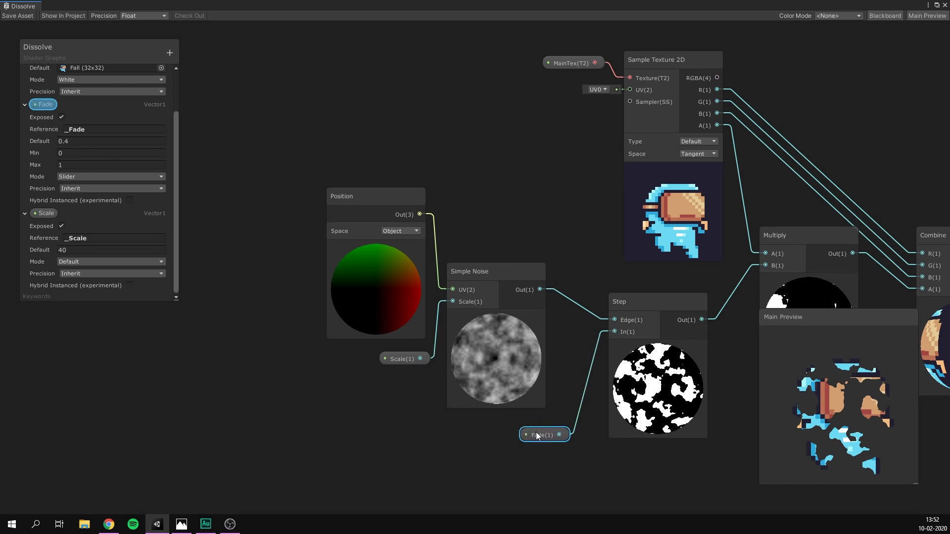
{"action": "left_click_drag", "start_coordinate": [536, 432], "coordinate": [572, 430]}
{"action": "scroll", "coordinate": [546, 157], "scroll_direction": "down", "scroll_amount": 2}
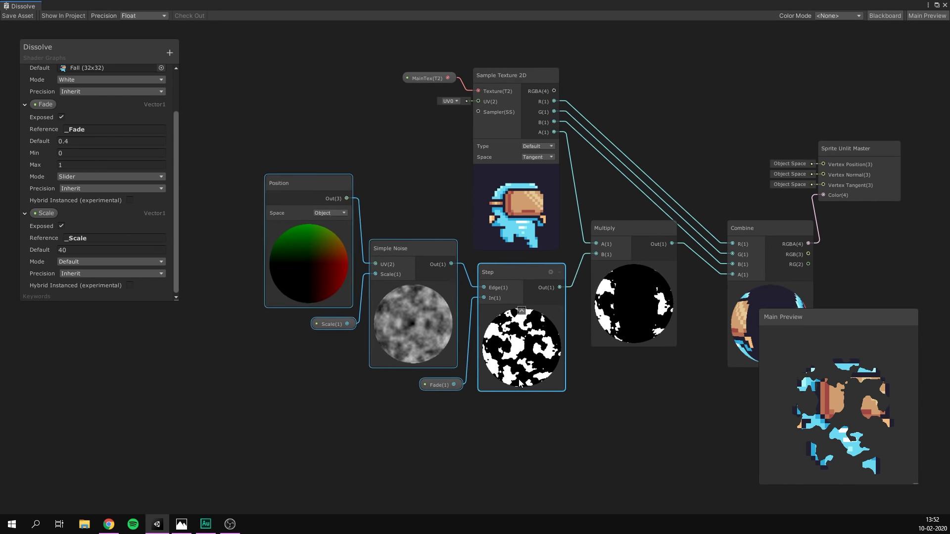
{"action": "left_click", "coordinate": [720, 329]}
Lower the Dissolve material's Scale to about 17.66 and vary its Fade to preview the dissolve
{"action": "left_click", "coordinate": [861, 10]}
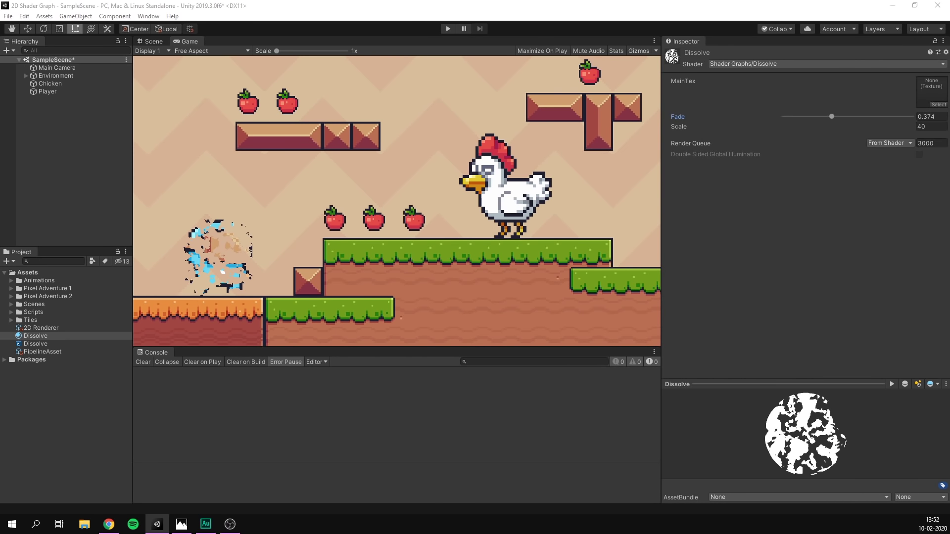
{"action": "left_click_drag", "start_coordinate": [888, 127], "coordinate": [537, 145]}
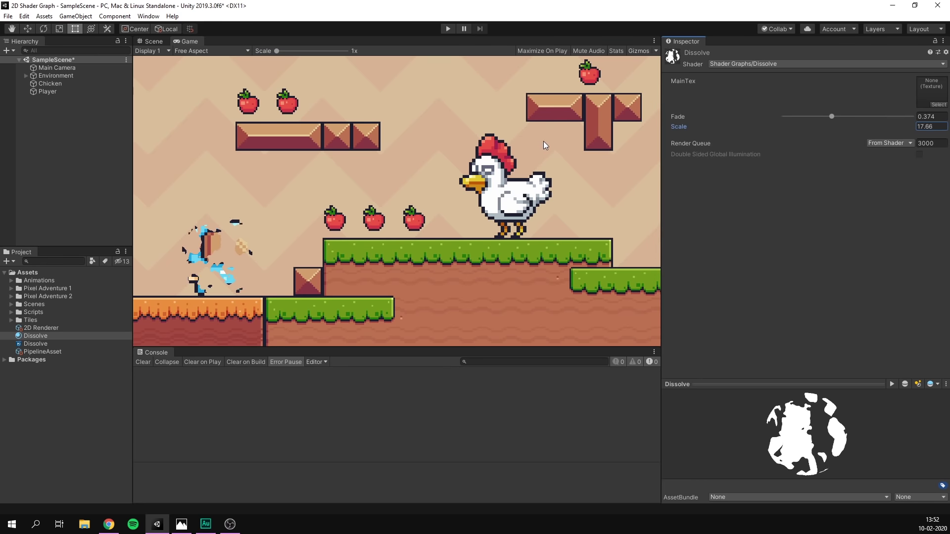
{"action": "mouse_move", "coordinate": [832, 117]}
{"action": "left_mouse_down"}
{"action": "mouse_move", "coordinate": [913, 117]}
{"action": "mouse_move", "coordinate": [833, 120]}
{"action": "left_mouse_up"}
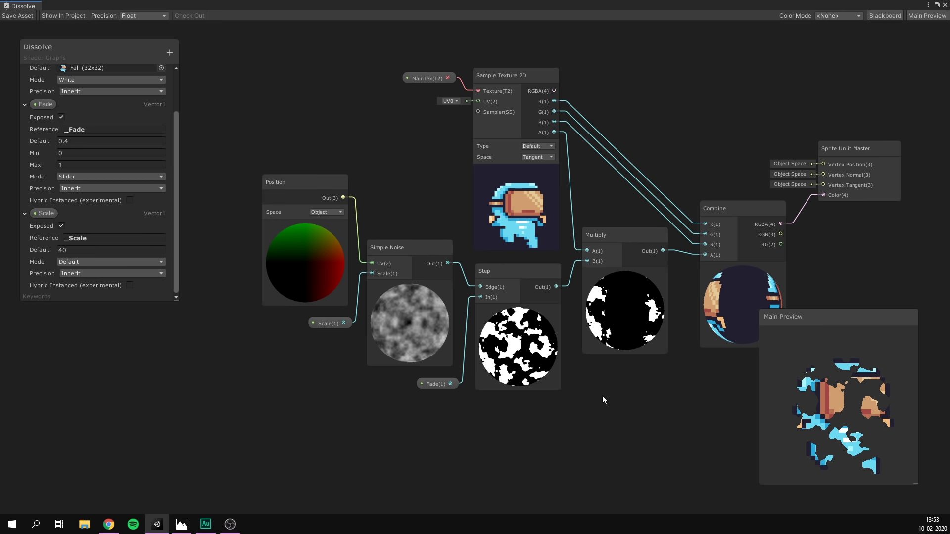
Make room around the noise nodes and add a second Step node with Simple Noise's output feeding its Edge input
{"action": "middle_click_drag", "start_coordinate": [589, 403], "coordinate": [571, 396]}
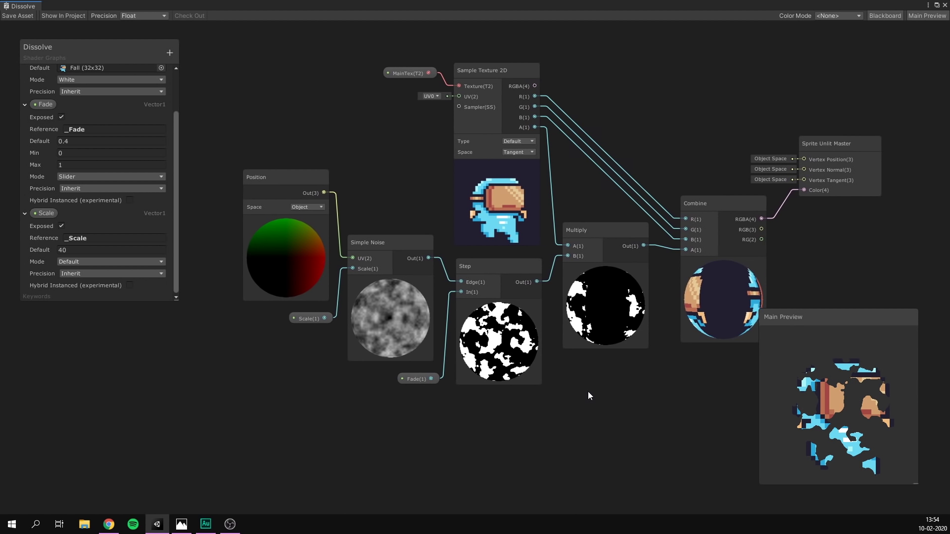
{"action": "middle_click_drag", "start_coordinate": [588, 390], "coordinate": [549, 393]}
{"action": "left_click_drag", "start_coordinate": [215, 146], "coordinate": [306, 348]}
{"action": "left_click_drag", "start_coordinate": [324, 254], "coordinate": [417, 431]}
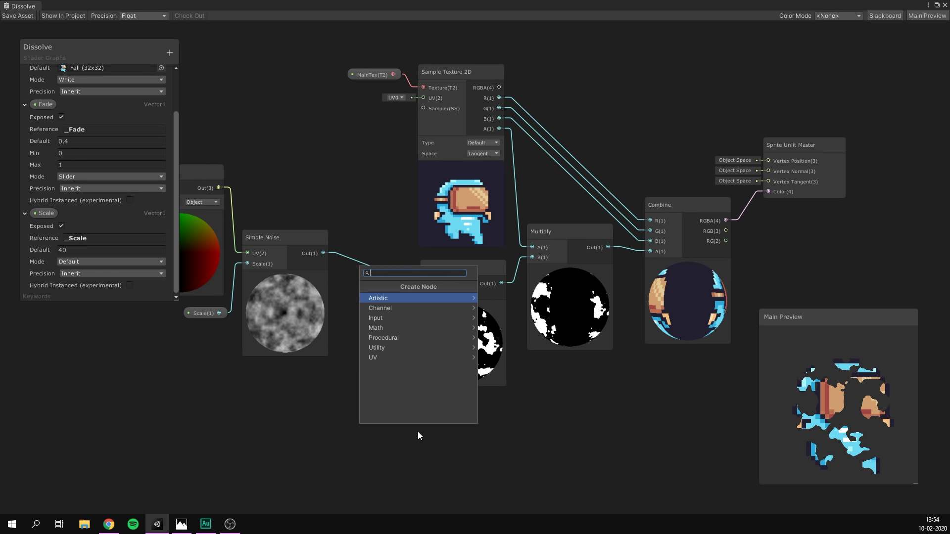
{"action": "type", "text": "step"}
{"action": "key", "text": "Return"}
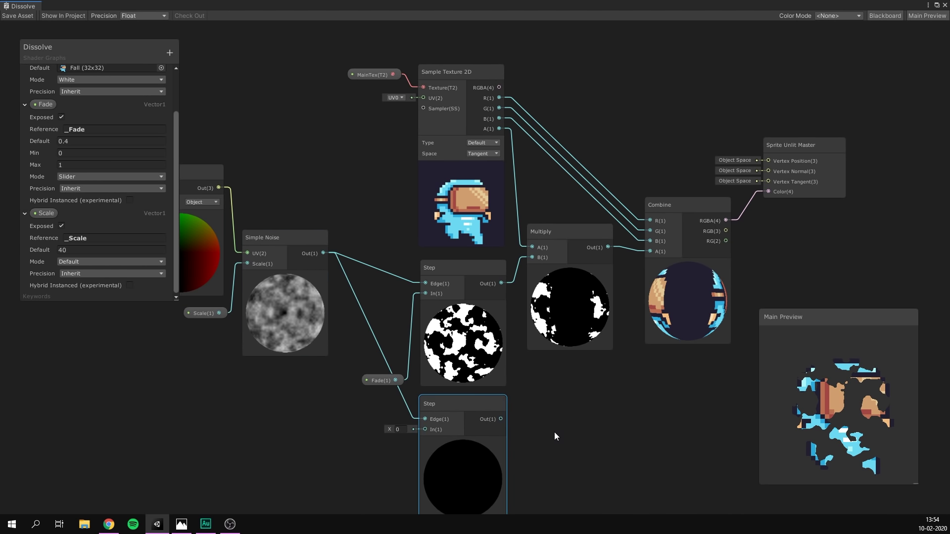
Move the Fade node beside the first Step's In input and duplicate it for the second Step
{"action": "middle_click_drag", "start_coordinate": [554, 432], "coordinate": [613, 391]}
{"action": "left_click", "coordinate": [432, 333]}
{"action": "left_click_drag", "start_coordinate": [433, 336], "coordinate": [439, 253]}
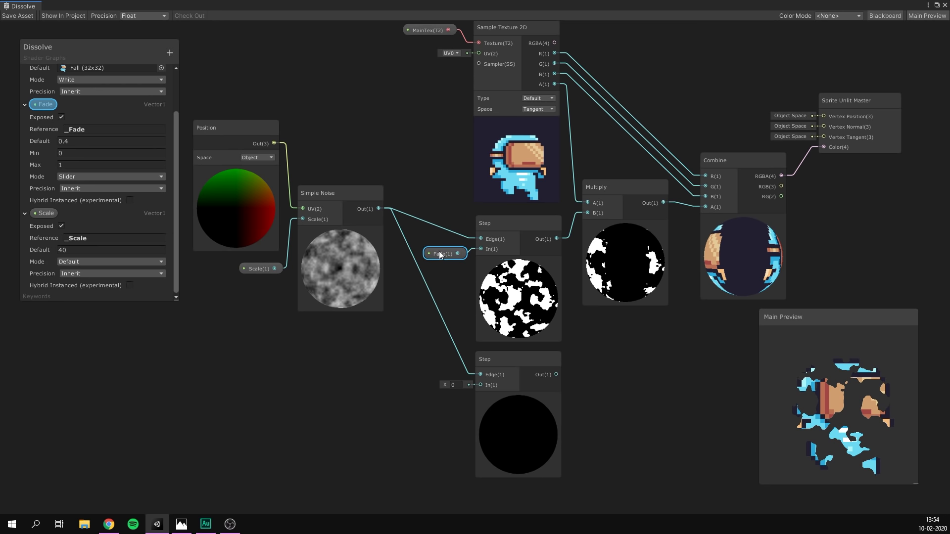
{"action": "key", "text": "ctrl+d"}
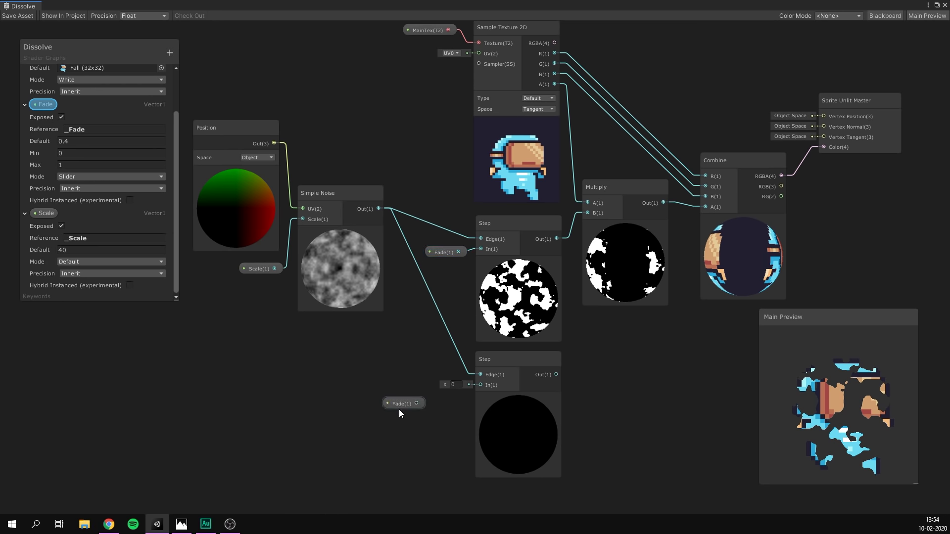
Subtract 0.1 from the duplicated Fade in a new Subtract node and feed the result to the second Step's In input
{"action": "left_click_drag", "start_coordinate": [359, 396], "coordinate": [393, 399]}
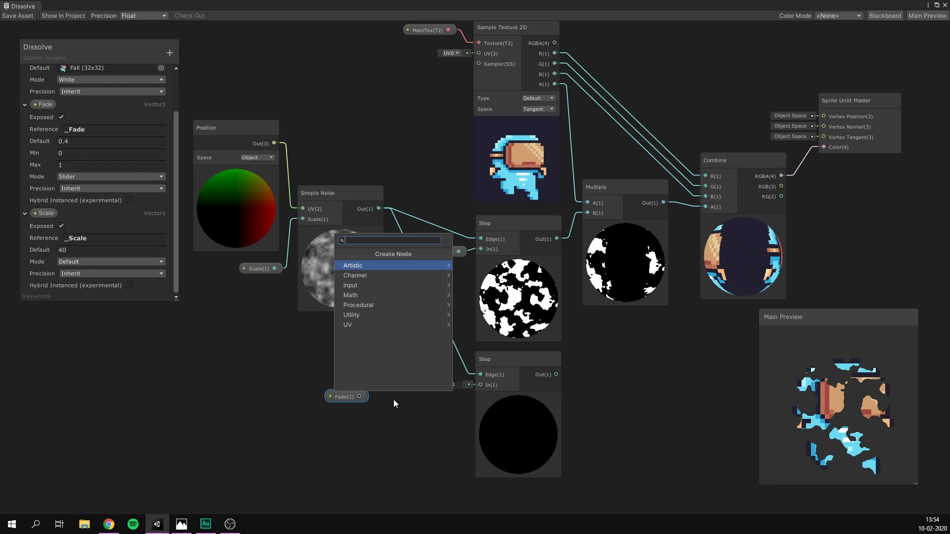
{"action": "type", "text": "sub"}
{"action": "key", "text": "Return"}
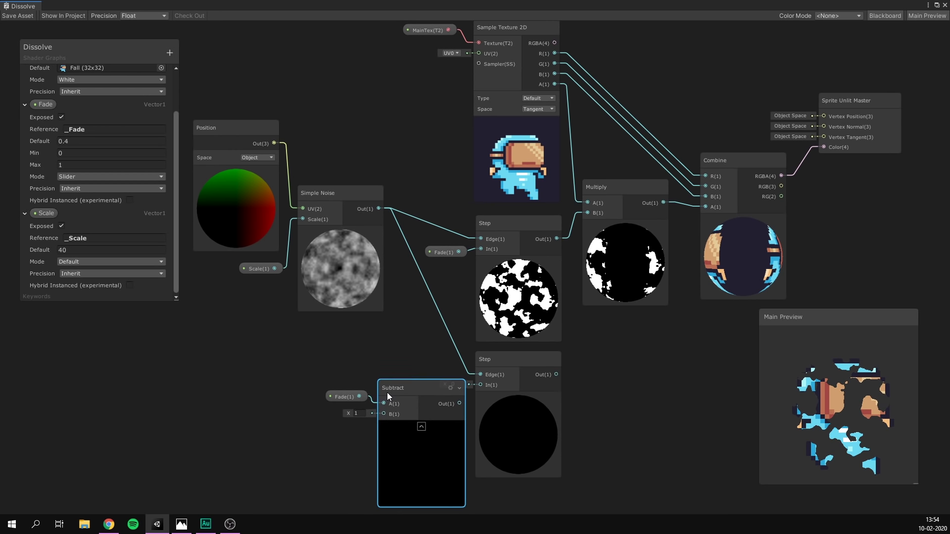
{"action": "left_click", "coordinate": [358, 411]}
{"action": "type", "text": "0.1"}
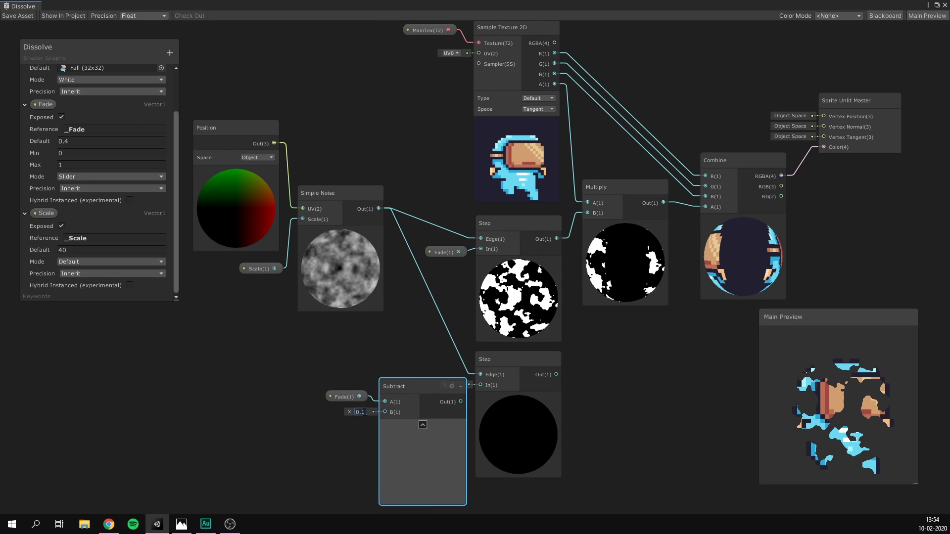
{"action": "left_click_drag", "start_coordinate": [464, 403], "coordinate": [475, 384]}
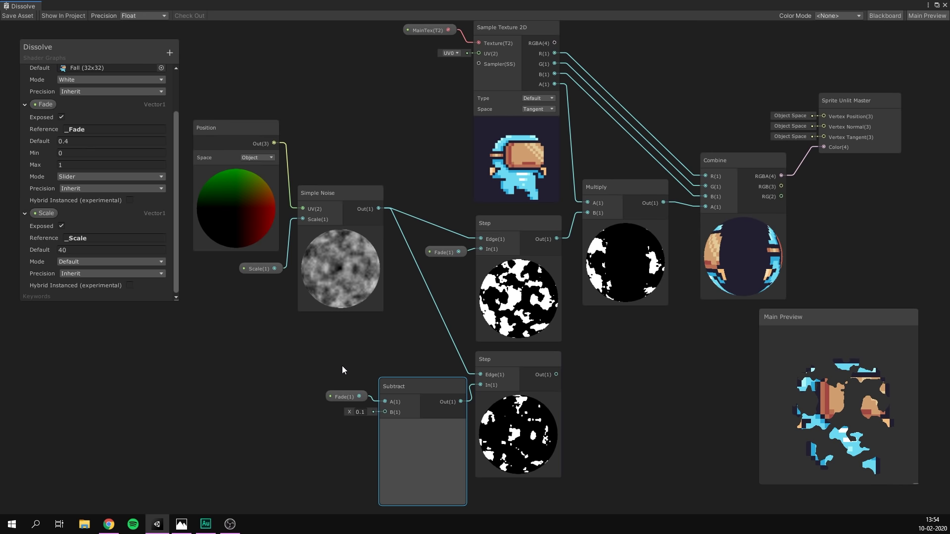
Reposition the lower Fade and Subtract nodes, and subtract the second Step's output from the first Step's in a new Subtract node
{"action": "left_click_drag", "start_coordinate": [319, 362], "coordinate": [426, 440]}
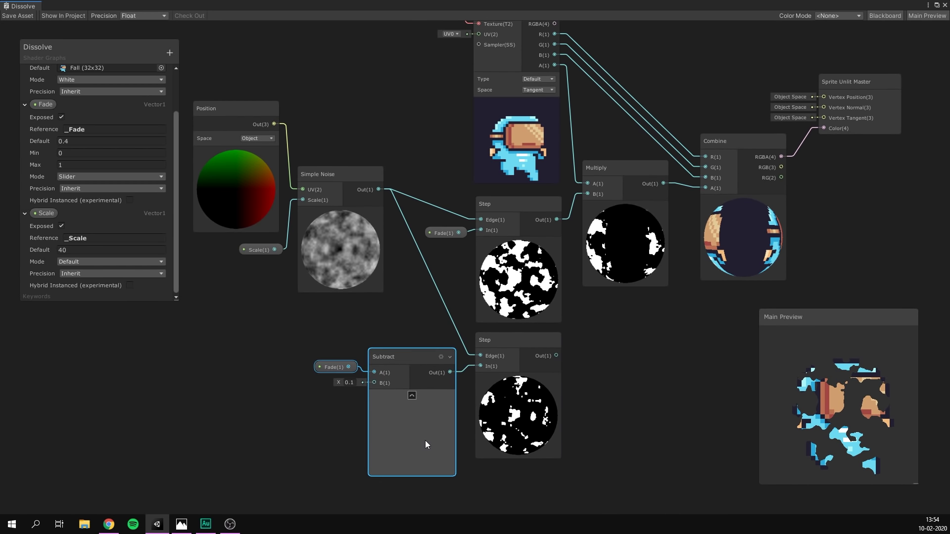
{"action": "left_click", "coordinate": [316, 324]}
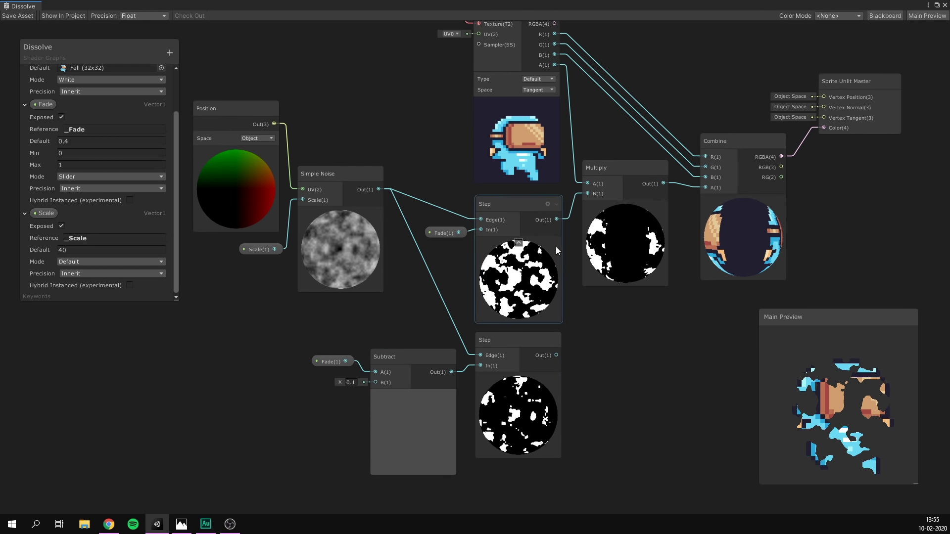
{"action": "left_click_drag", "start_coordinate": [554, 219], "coordinate": [604, 337]}
{"action": "type", "text": "sub"}
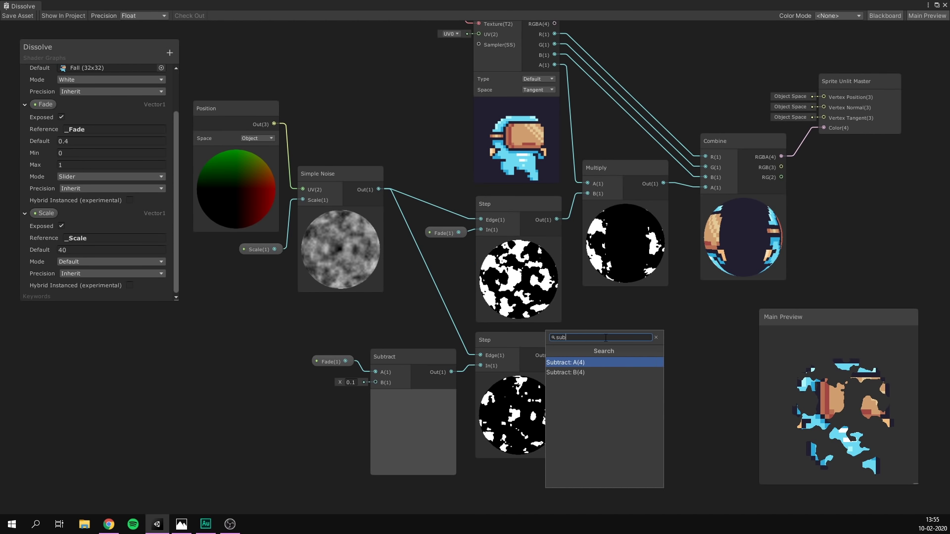
{"action": "key", "text": "Return"}
{"action": "left_click_drag", "start_coordinate": [554, 355], "coordinate": [628, 313]}
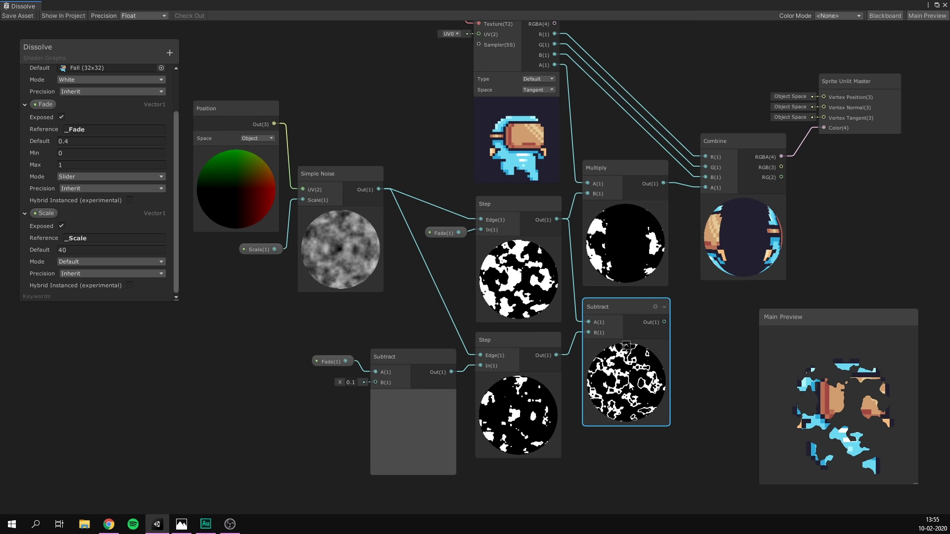
Add the new Subtract's output to Combine's RGBA in an Add node and feed the sum to the Sprite Unlit Master's Color
{"action": "middle_click_drag", "start_coordinate": [734, 334], "coordinate": [657, 335]}
{"action": "scroll", "coordinate": [643, 334], "scroll_direction": "down", "scroll_amount": 3}
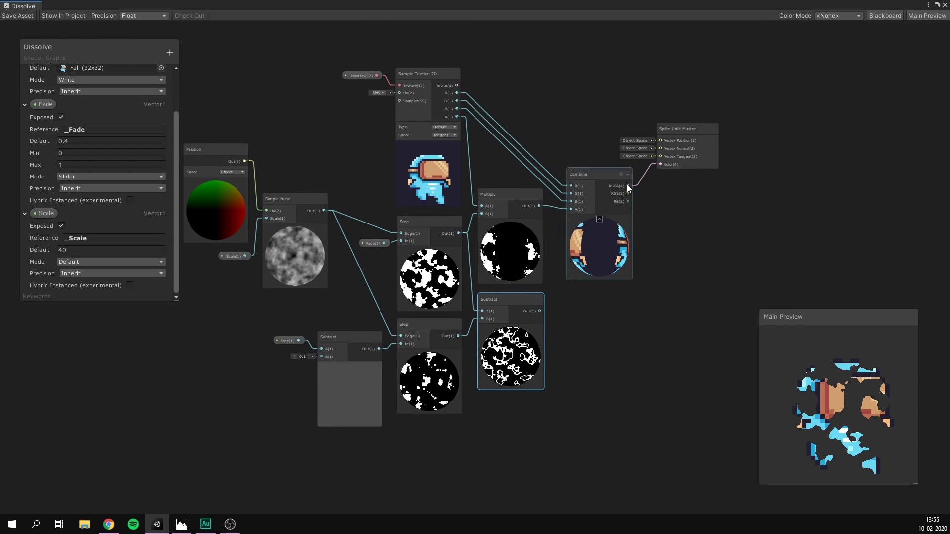
{"action": "left_click_drag", "start_coordinate": [628, 185], "coordinate": [660, 274]}
{"action": "type", "text": "add"}
{"action": "key", "text": "Return"}
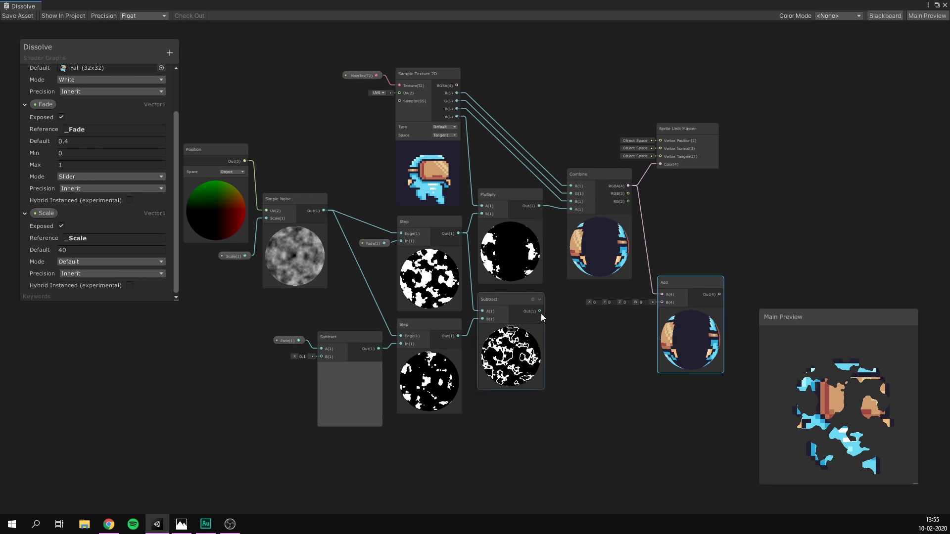
{"action": "left_click_drag", "start_coordinate": [540, 312], "coordinate": [662, 303]}
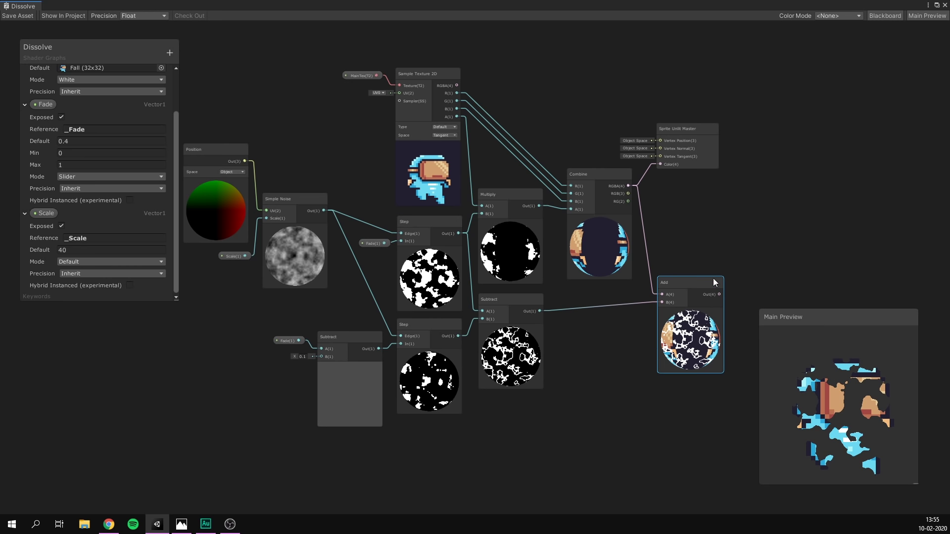
{"action": "left_click_drag", "start_coordinate": [706, 163], "coordinate": [775, 192]}
{"action": "mouse_move", "coordinate": [718, 295]}
{"action": "left_mouse_down"}
{"action": "mouse_move", "coordinate": [729, 193]}
{"action": "mouse_move", "coordinate": [789, 231]}
{"action": "left_mouse_up"}
Try Fade property defaults of 0.2 and 0.7 to preview the dissolve outline in the graph
{"action": "left_click", "coordinate": [89, 142]}
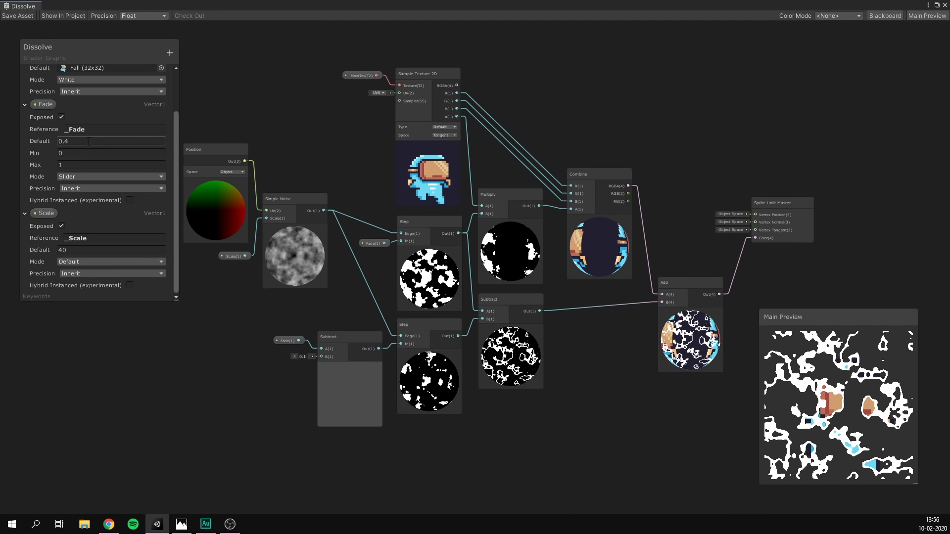
{"action": "double_click", "coordinate": [89, 142]}
{"action": "type", "text": ".2"}
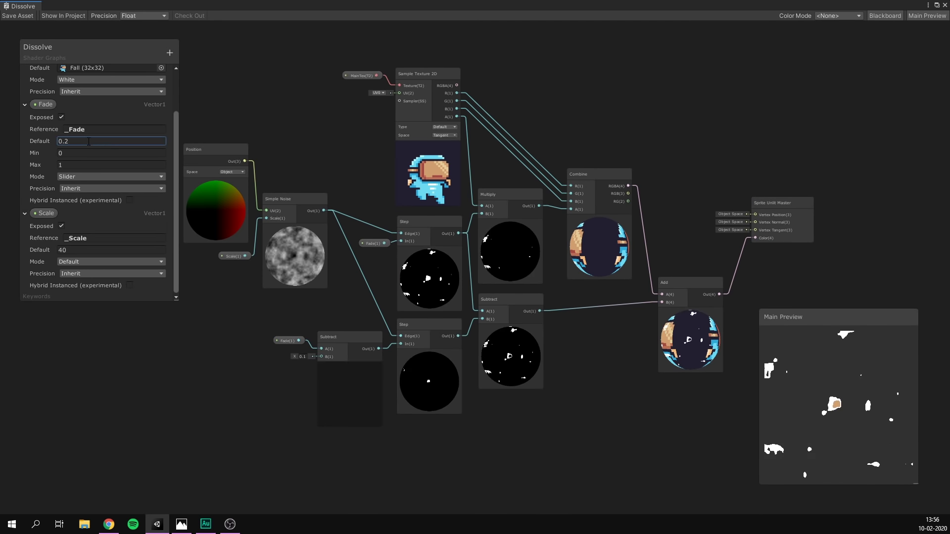
{"action": "double_click", "coordinate": [84, 141]}
{"action": "type", "text": ".7"}
{"action": "double_click", "coordinate": [83, 142]}
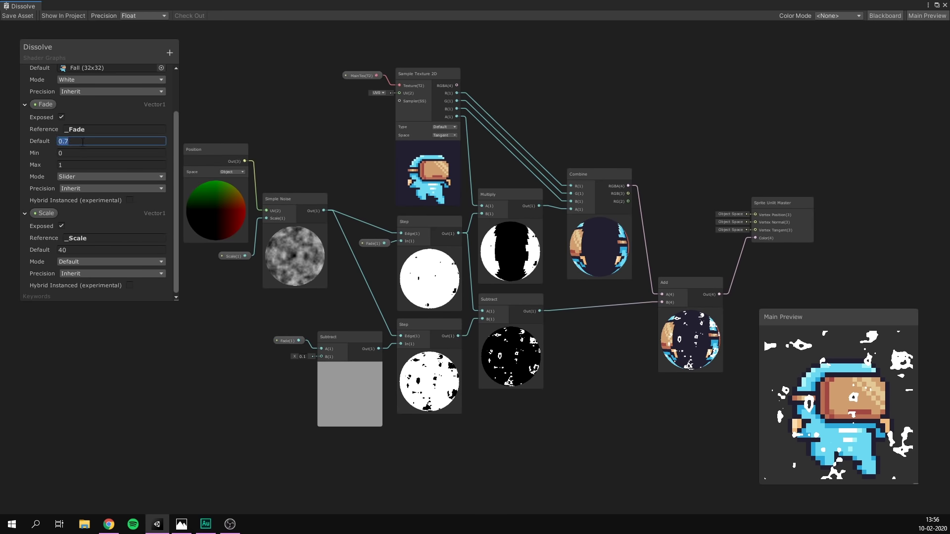
Return to the scene and vary the Dissolve material's Fade, ending at about 0.425, to inspect the outline around the player
{"action": "double_click", "coordinate": [174, 6]}
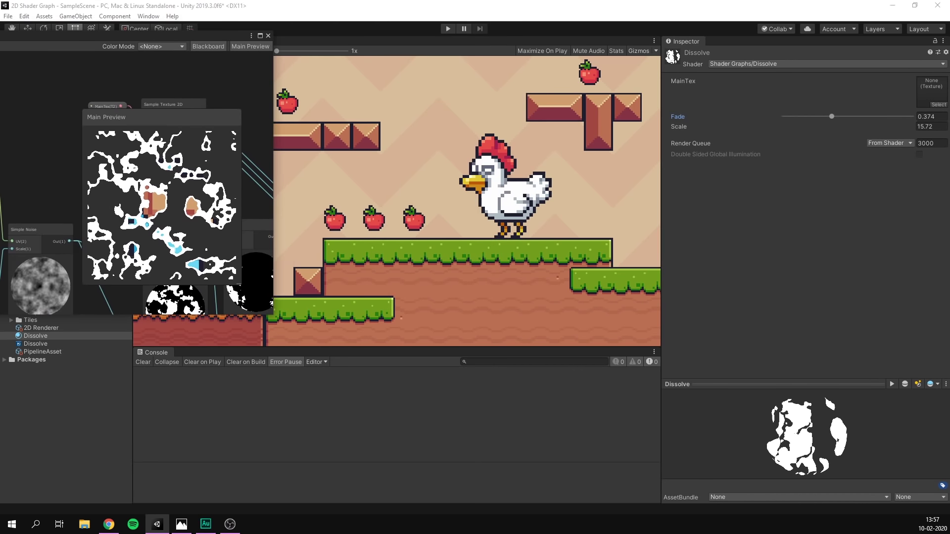
{"action": "mouse_move", "coordinate": [827, 116]}
{"action": "left_mouse_down"}
{"action": "mouse_move", "coordinate": [800, 118]}
{"action": "mouse_move", "coordinate": [888, 124]}
{"action": "mouse_move", "coordinate": [829, 123]}
{"action": "mouse_move", "coordinate": [886, 124]}
{"action": "mouse_move", "coordinate": [838, 126]}
{"action": "left_mouse_up"}
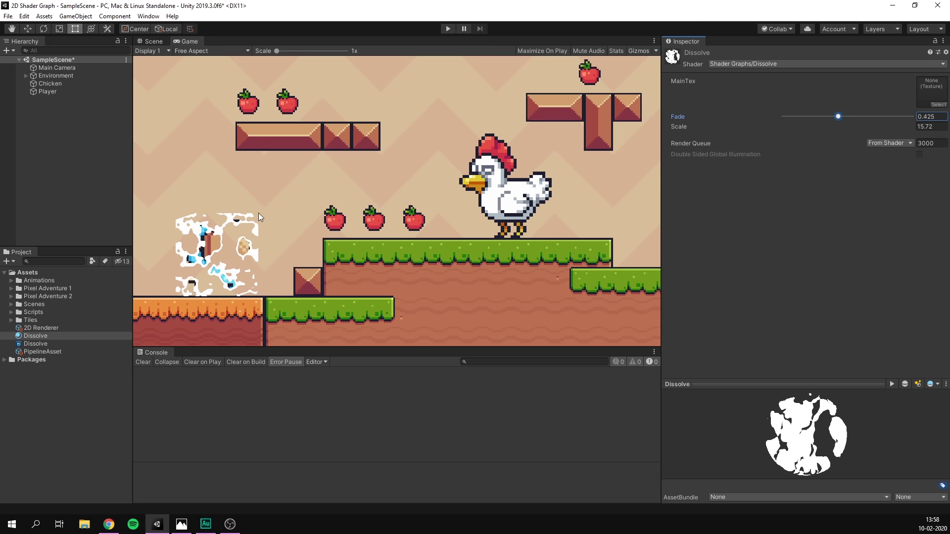
{"action": "left_click", "coordinate": [263, 211]}
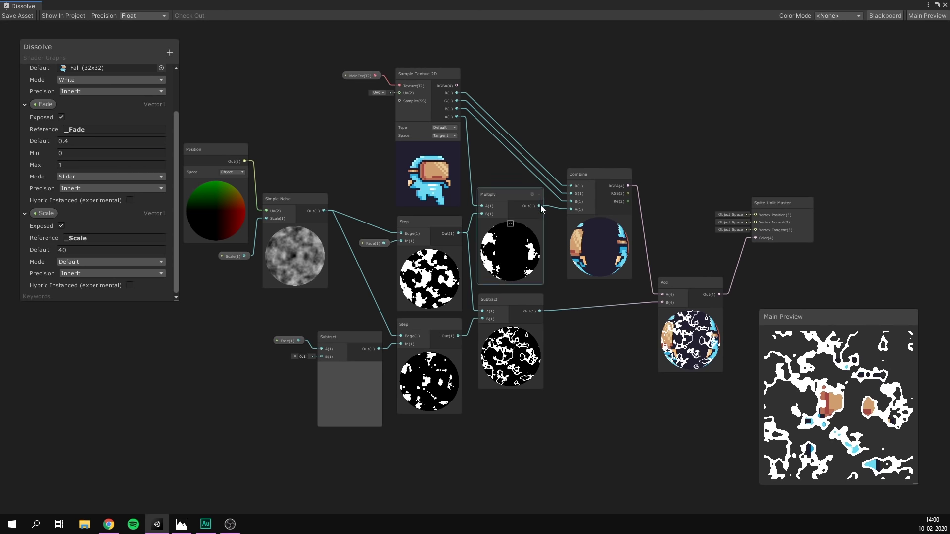
Multiply the sprite's masked alpha by the outline Subtract in a new Multiply node feeding Add's B input, and rearrange the output nodes
{"action": "left_click_drag", "start_coordinate": [540, 206], "coordinate": [593, 296]}
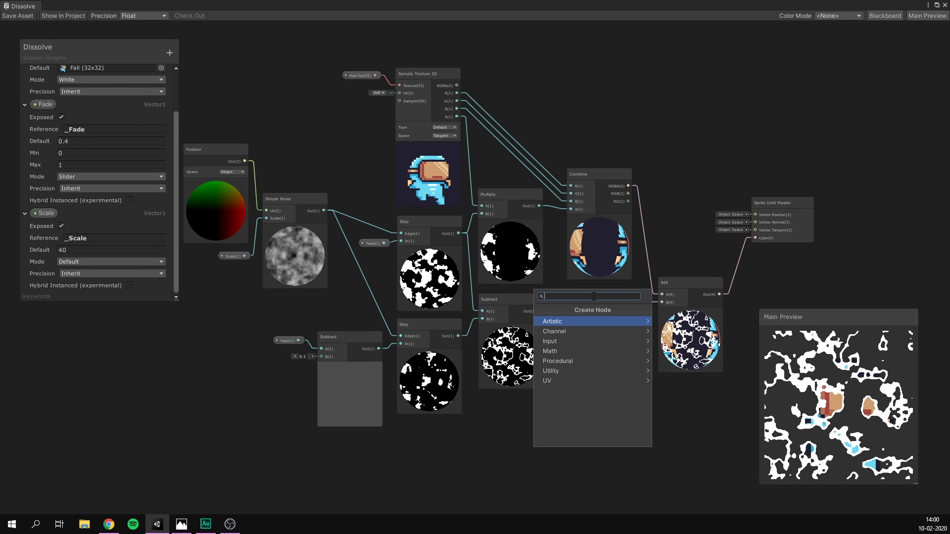
{"action": "type", "text": "mul"}
{"action": "key", "text": "Return"}
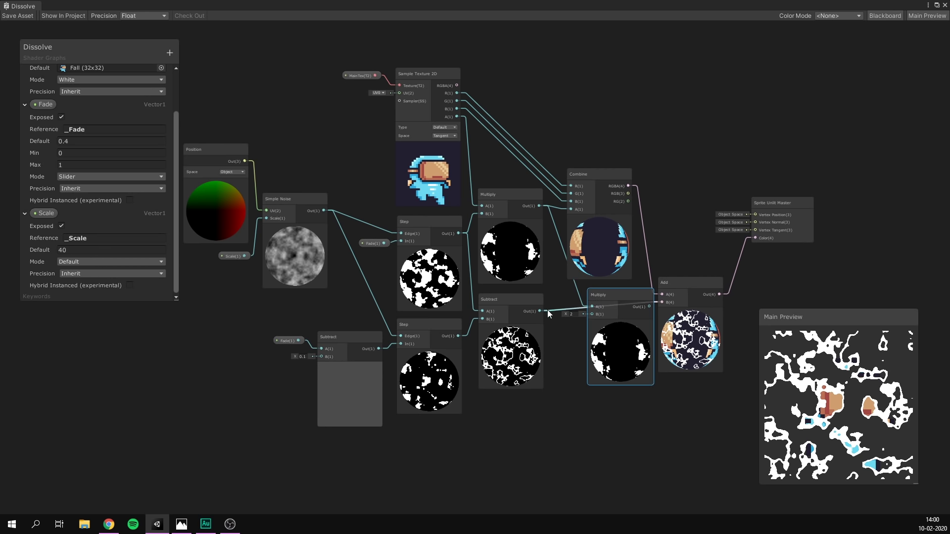
{"action": "left_click_drag", "start_coordinate": [539, 311], "coordinate": [608, 251]}
{"action": "left_click_drag", "start_coordinate": [697, 284], "coordinate": [684, 185]}
{"action": "left_click_drag", "start_coordinate": [784, 211], "coordinate": [763, 144]}
Preview the masked outline on the player by varying the Dissolve material's Fade, ending at about 0.432
{"action": "left_click", "coordinate": [245, 93]}
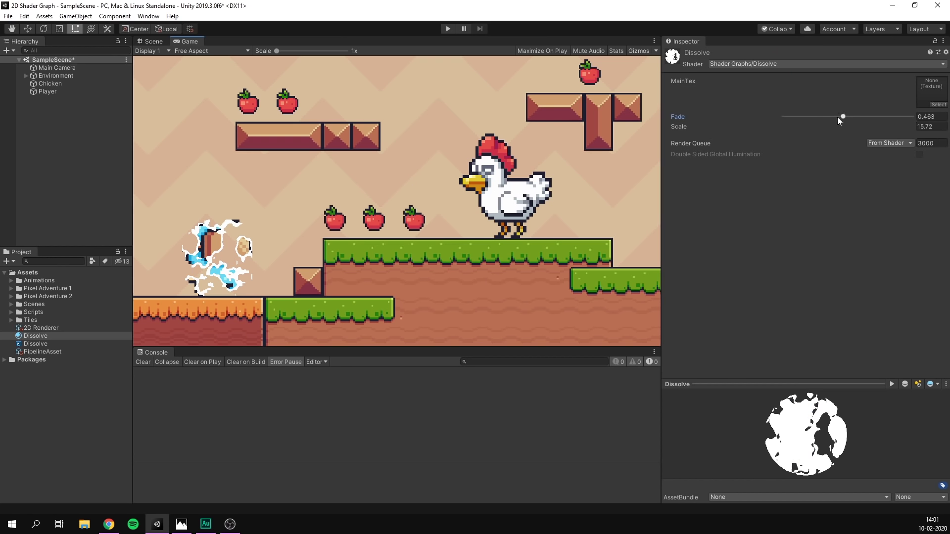
{"action": "mouse_move", "coordinate": [837, 117]}
{"action": "left_mouse_down"}
{"action": "mouse_move", "coordinate": [761, 120]}
{"action": "mouse_move", "coordinate": [910, 122]}
{"action": "mouse_move", "coordinate": [775, 128]}
{"action": "mouse_move", "coordinate": [839, 128]}
{"action": "left_mouse_up"}
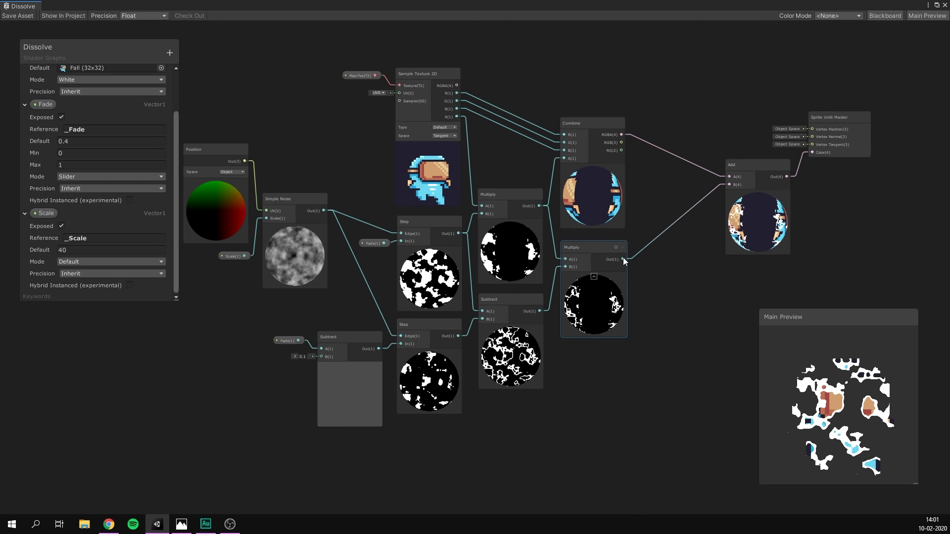
Multiply the masked outline by a new Color node, creating another Multiply node with the color in its B input
{"action": "left_click_drag", "start_coordinate": [622, 260], "coordinate": [670, 251]}
{"action": "type", "text": "multiply"}
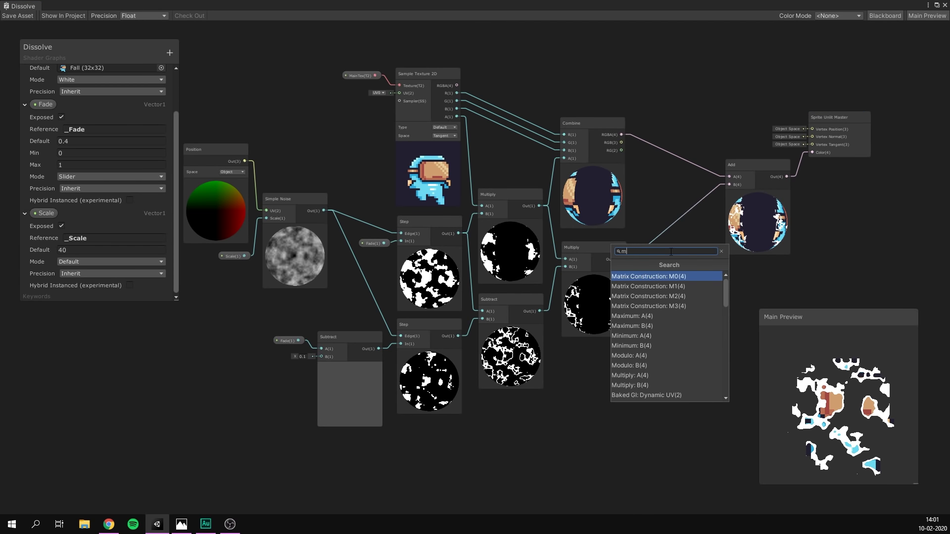
{"action": "key", "text": "Return"}
{"action": "left_click_drag", "start_coordinate": [689, 286], "coordinate": [693, 307]}
{"action": "left_click", "coordinate": [665, 320]}
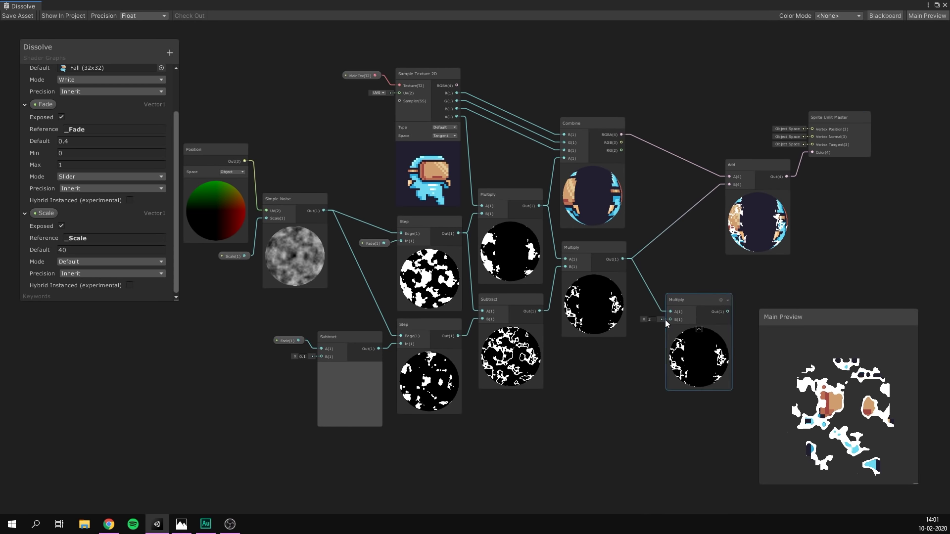
{"action": "key", "text": "space"}
{"action": "type", "text": "color"}
{"action": "key", "text": "Return"}
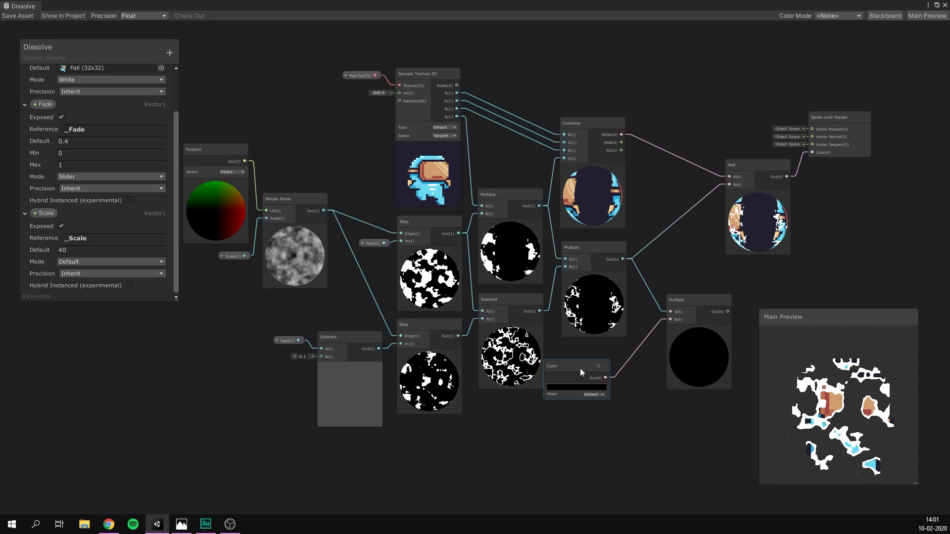
Place the Color node below the masked outline's Multiply node and set its color to red FF2B2B
{"action": "left_click", "coordinate": [593, 376]}
{"action": "left_click_drag", "start_coordinate": [517, 250], "coordinate": [525, 224]}
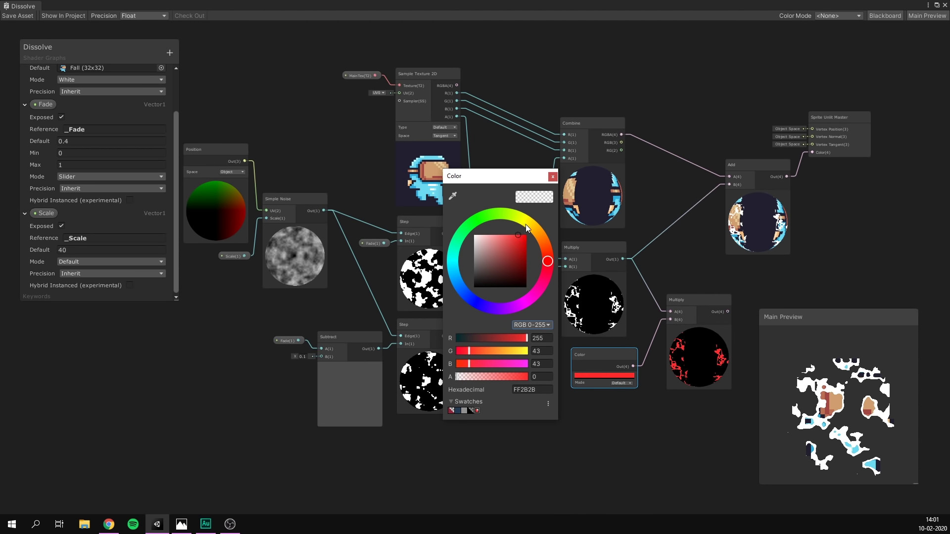
{"action": "left_click", "coordinate": [552, 176]}
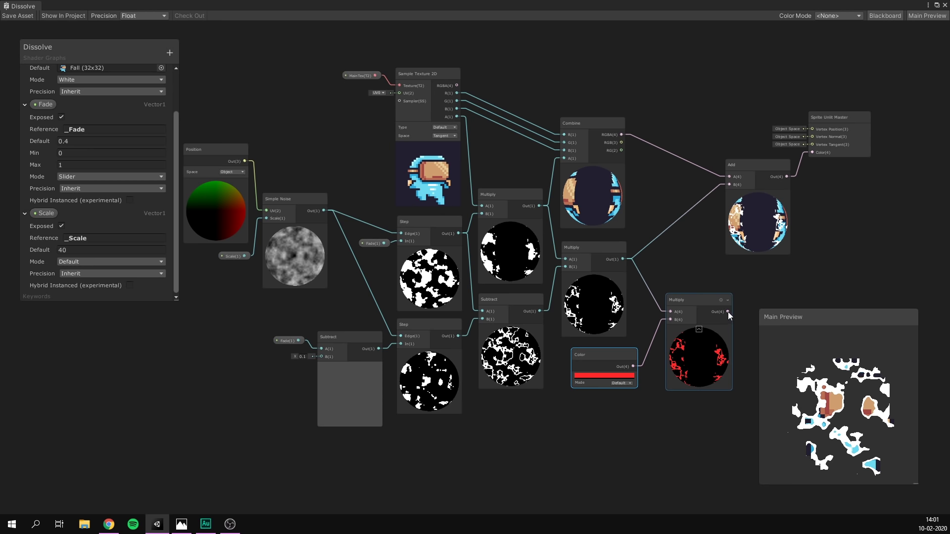
Feed the tinted Multiply's output into Add's B input and move the Add and Sprite Unlit Master nodes lower in the graph
{"action": "left_click_drag", "start_coordinate": [728, 312], "coordinate": [729, 185]}
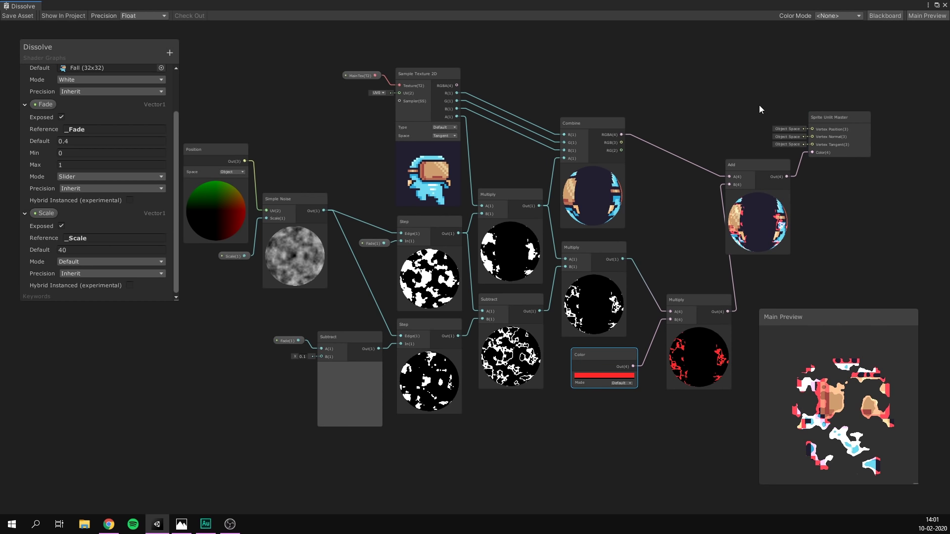
{"action": "left_click_drag", "start_coordinate": [758, 105], "coordinate": [790, 275]}
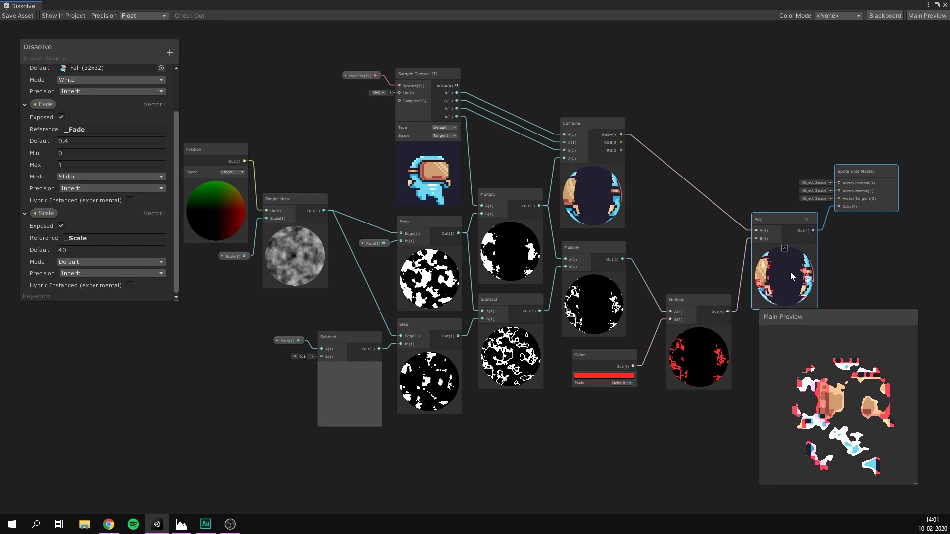
{"action": "left_click", "coordinate": [699, 93]}
{"action": "middle_click_drag", "start_coordinate": [781, 119], "coordinate": [752, 111]}
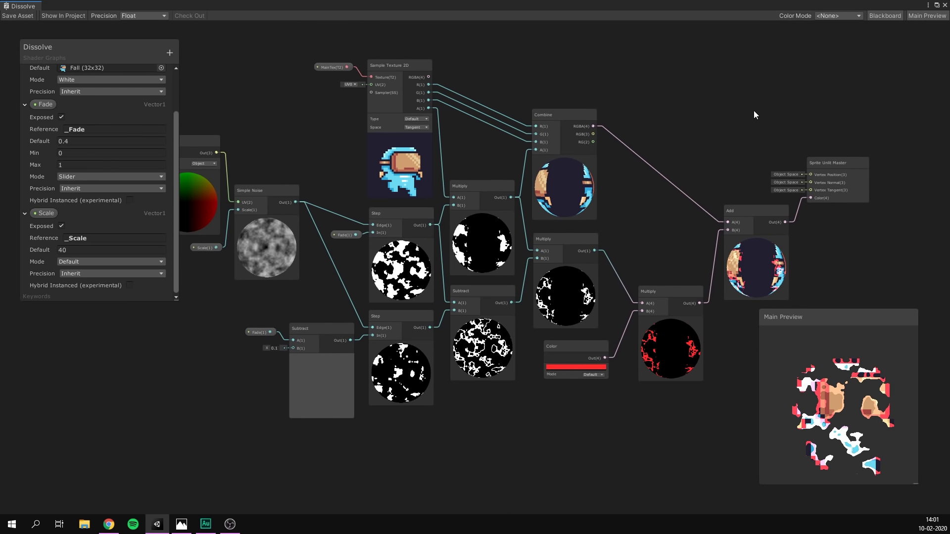
Convert the Color node to a property and set its mode to HDR in an enlarged Blackboard
{"action": "right_click", "coordinate": [570, 348]}
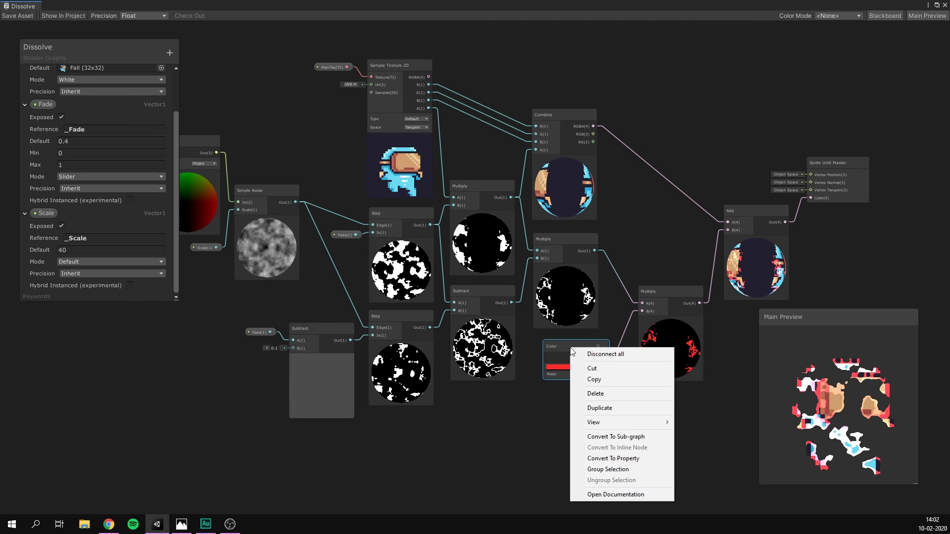
{"action": "left_click", "coordinate": [614, 458]}
{"action": "scroll", "coordinate": [97, 184], "scroll_direction": "down", "scroll_amount": 3}
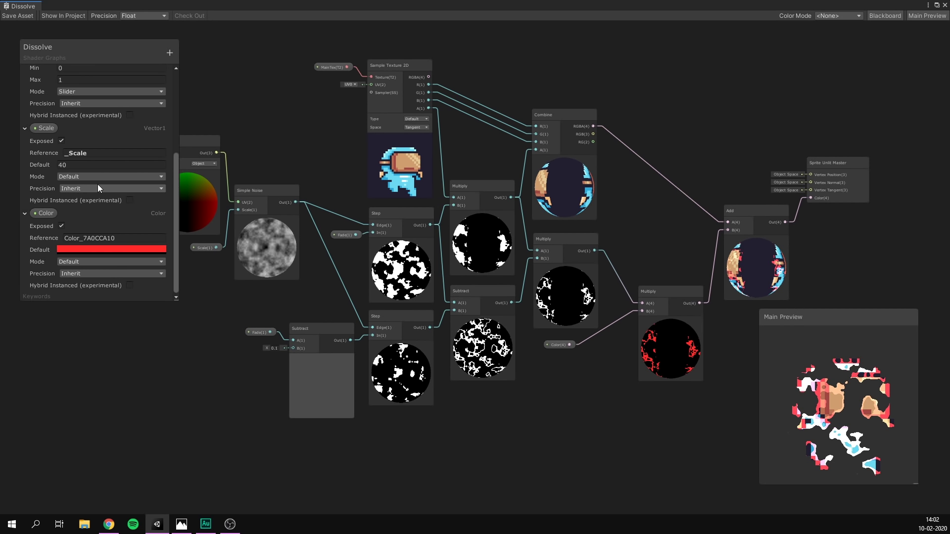
{"action": "left_click_drag", "start_coordinate": [177, 299], "coordinate": [199, 437]}
{"action": "left_click", "coordinate": [131, 398]}
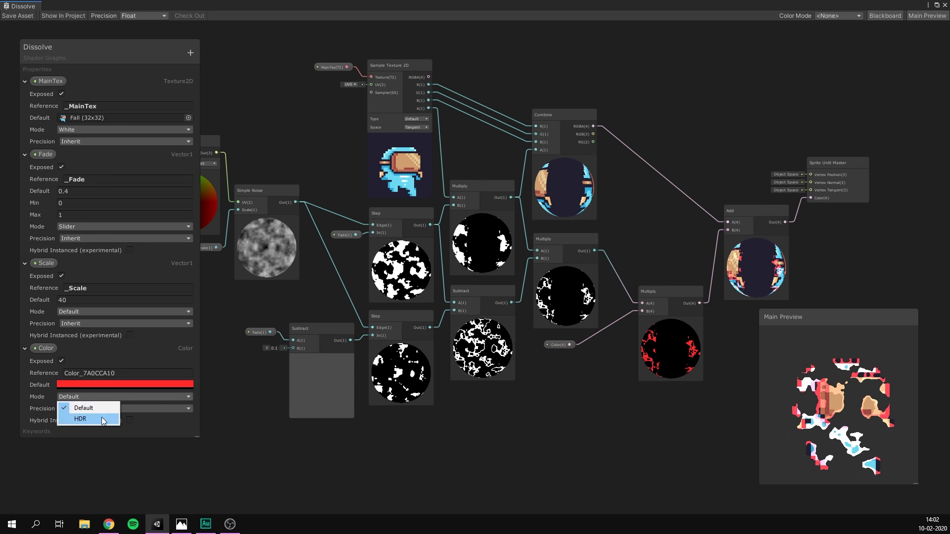
{"action": "left_click", "coordinate": [102, 418]}
Set the Color property's default to orange-red RGB 255, 65, 42 with intensity 2 and save the graph
{"action": "left_click", "coordinate": [134, 385]}
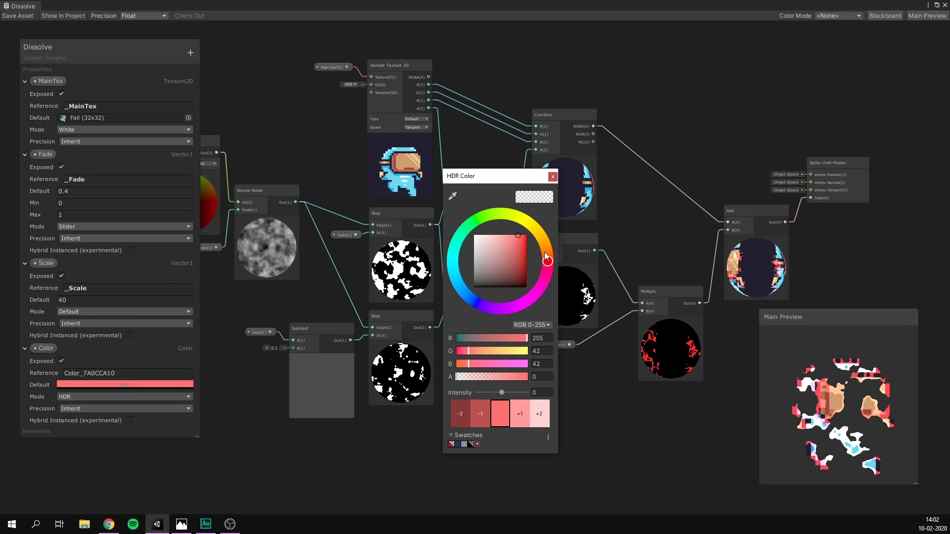
{"action": "left_click_drag", "start_coordinate": [548, 261], "coordinate": [550, 256]}
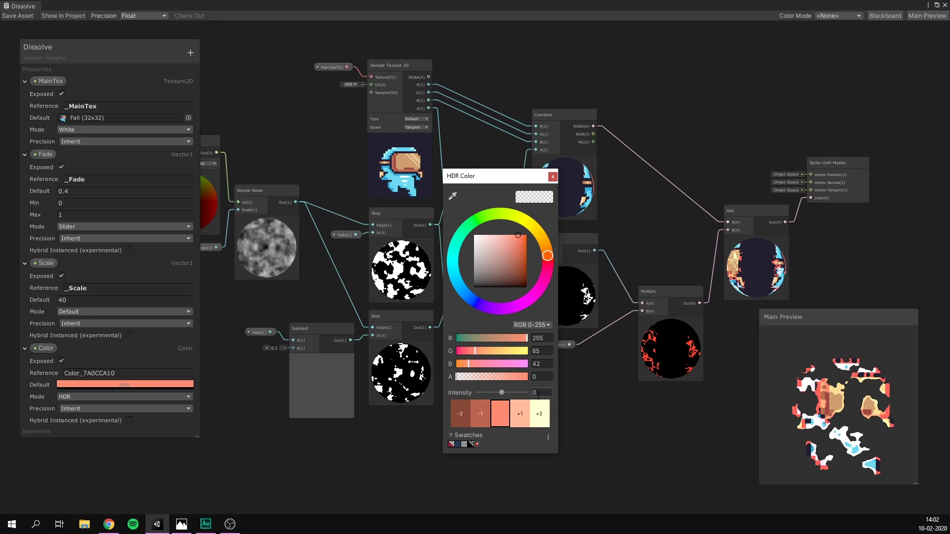
{"action": "type", "text": "2"}
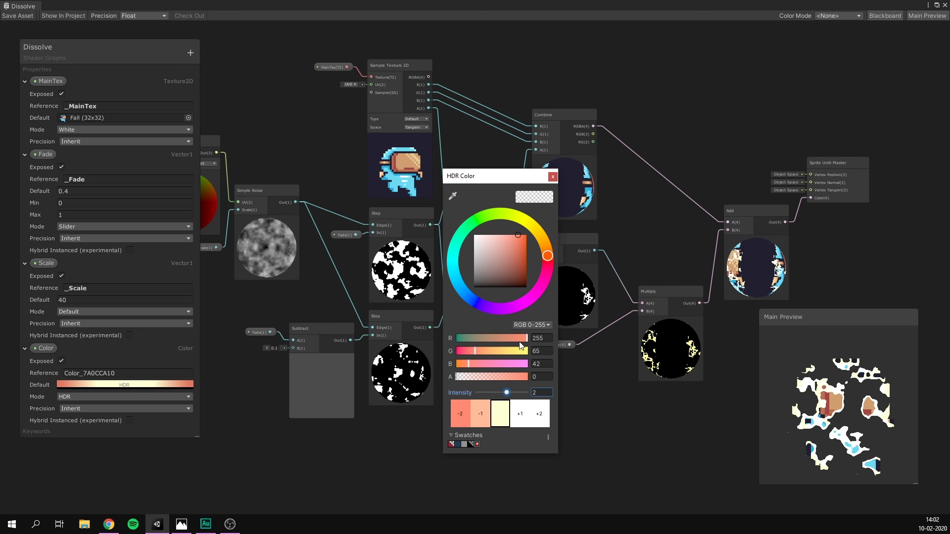
{"action": "left_click", "coordinate": [552, 177]}
{"action": "left_click", "coordinate": [22, 16]}
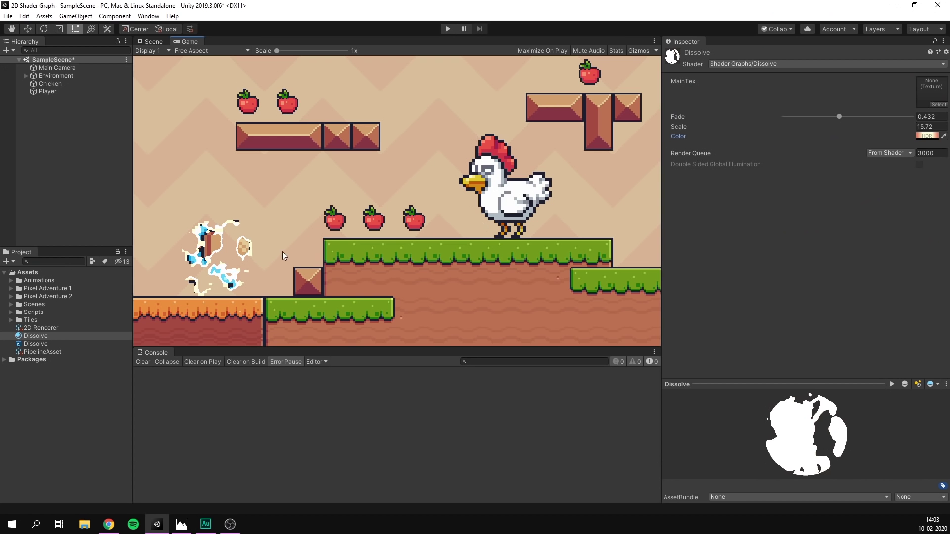
Adjust the Dissolve material's HDR Color to RGB 191, 49, 32 with intensity 2
{"action": "left_click", "coordinate": [927, 136]}
{"action": "left_click_drag", "start_coordinate": [499, 392], "coordinate": [502, 393]}
{"action": "mouse_move", "coordinate": [548, 257]}
{"action": "left_mouse_down"}
{"action": "mouse_move", "coordinate": [507, 218]}
{"action": "mouse_move", "coordinate": [523, 235]}
{"action": "mouse_move", "coordinate": [409, 291]}
{"action": "mouse_move", "coordinate": [549, 254]}
{"action": "left_mouse_up"}
{"action": "left_click_drag", "start_coordinate": [502, 393], "coordinate": [506, 393]}
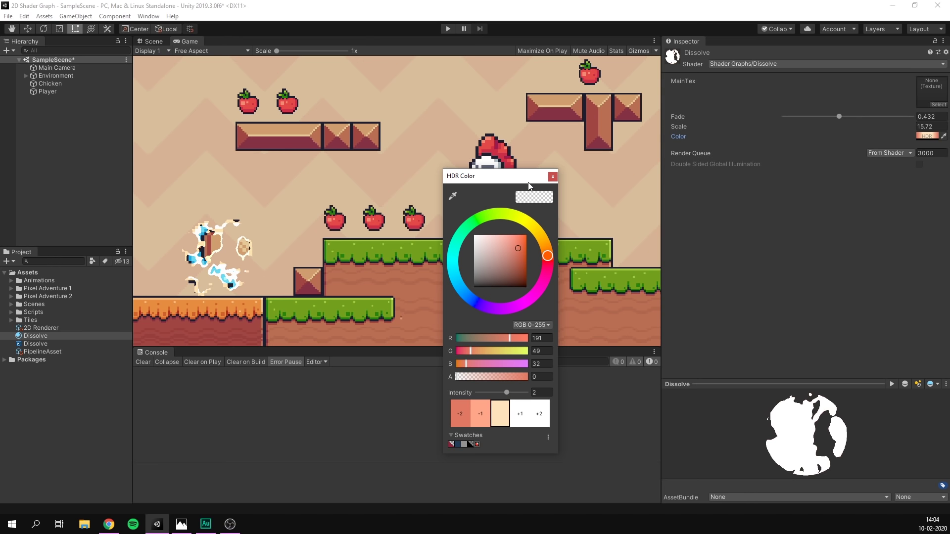
{"action": "left_click", "coordinate": [553, 177]}
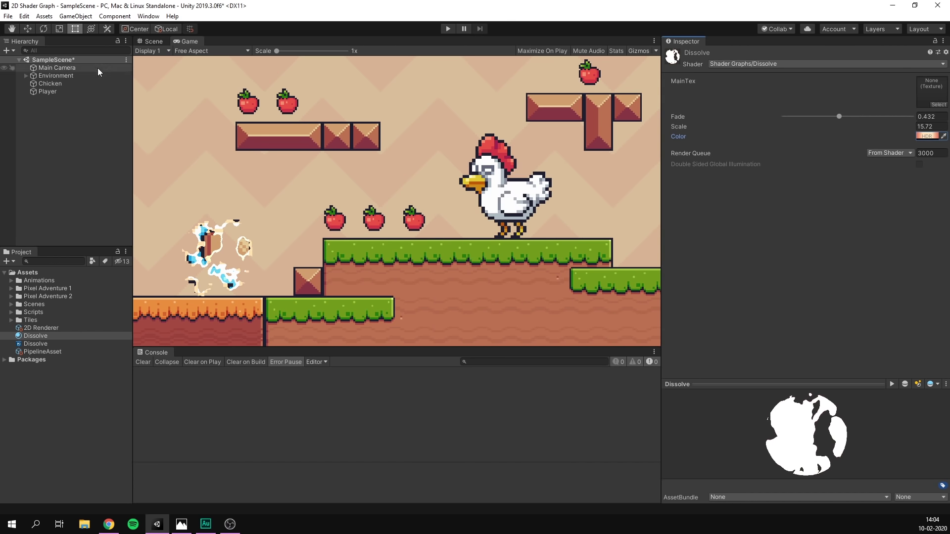
Enable Post Processing in the Main Camera's rendering settings
{"action": "left_click", "coordinate": [98, 67]}
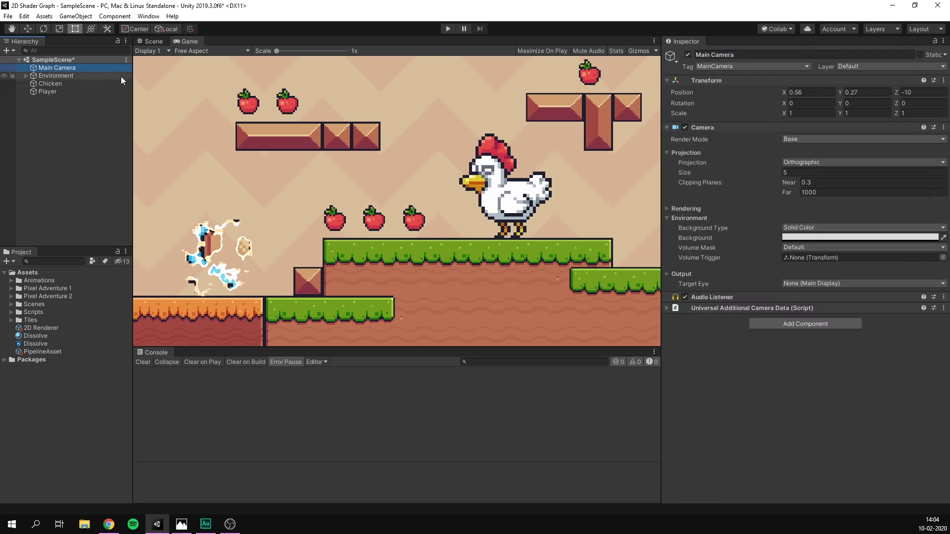
{"action": "left_click", "coordinate": [690, 209]}
{"action": "left_click", "coordinate": [785, 228]}
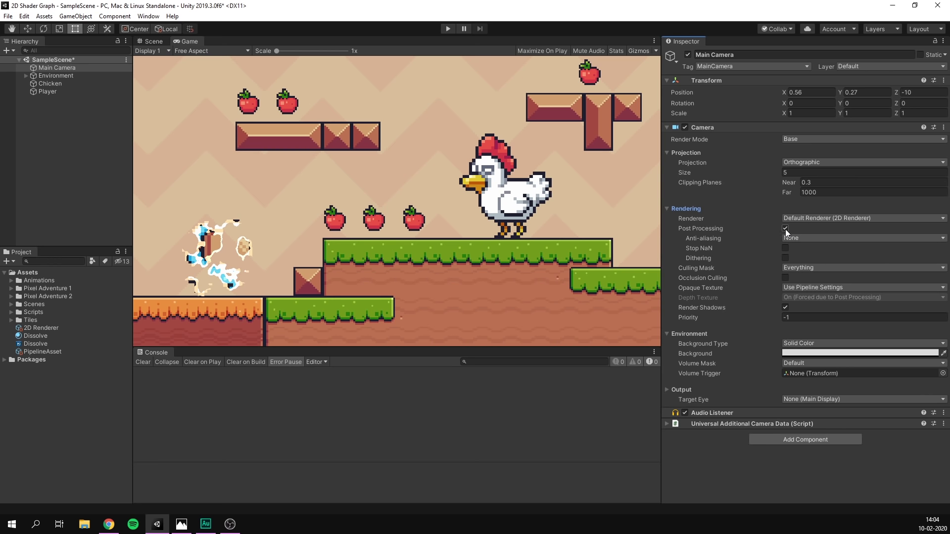
Enable HDR in the quality settings of PipelineAsset and clear the selection
{"action": "left_click", "coordinate": [69, 351]}
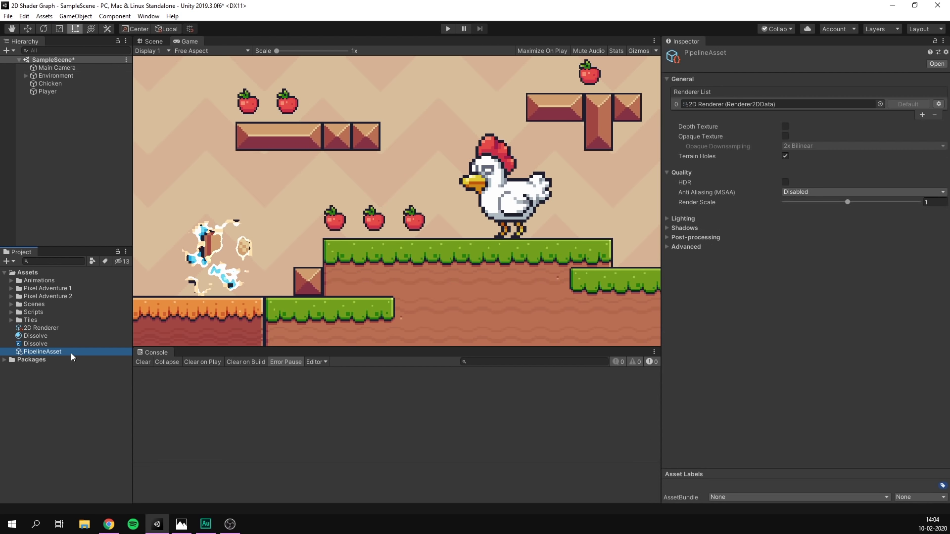
{"action": "left_click", "coordinate": [785, 183]}
{"action": "left_click", "coordinate": [30, 119]}
Add a Global Volume object to the scene and create a new volume profile for it
{"action": "left_click", "coordinate": [9, 51]}
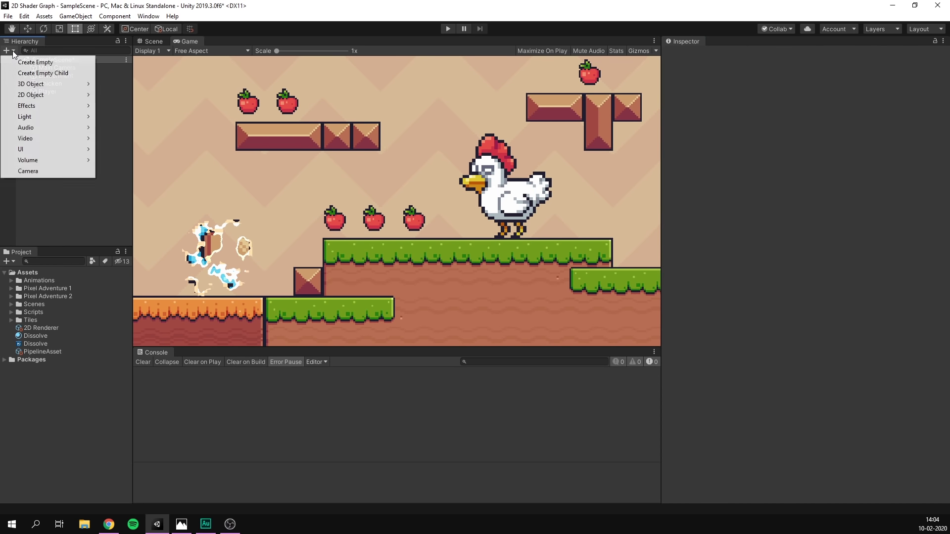
{"action": "mouse_move", "coordinate": [62, 164]}
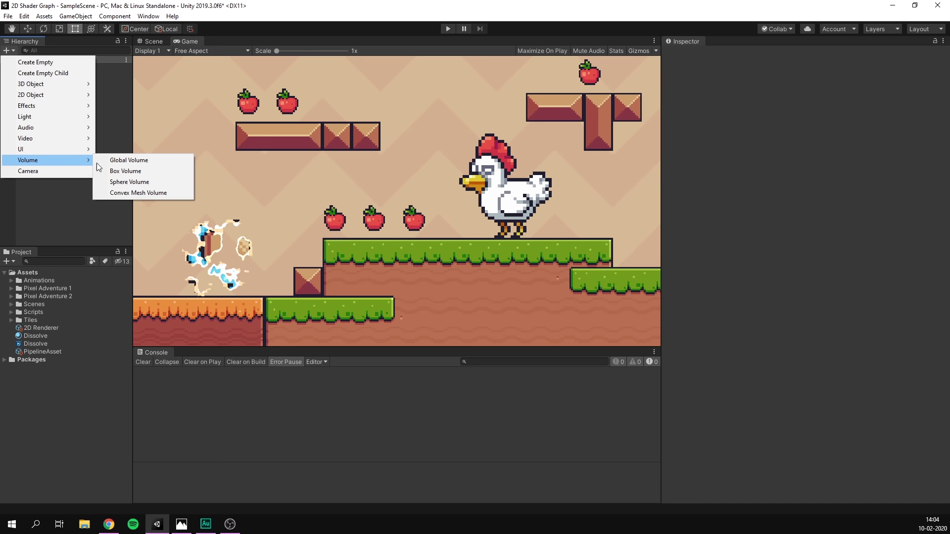
{"action": "left_click", "coordinate": [158, 161]}
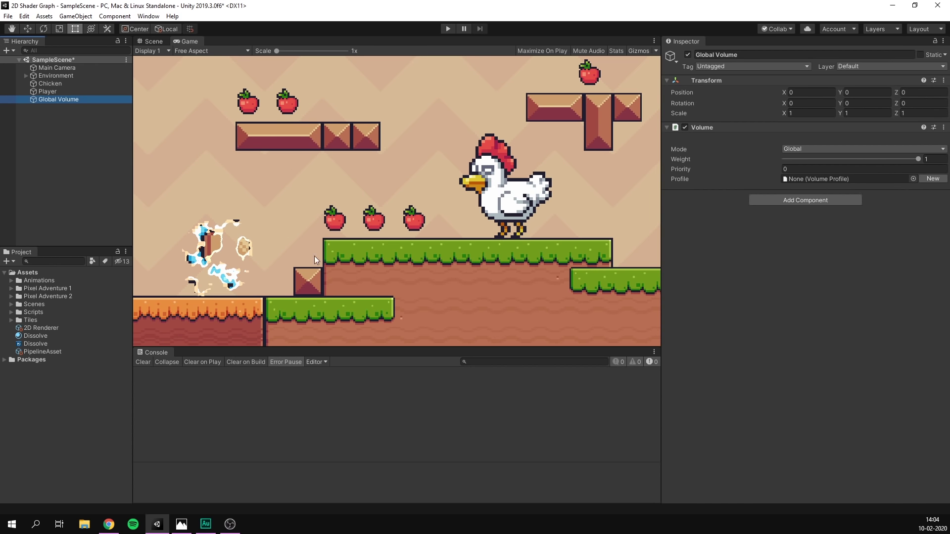
{"action": "left_click", "coordinate": [932, 178]}
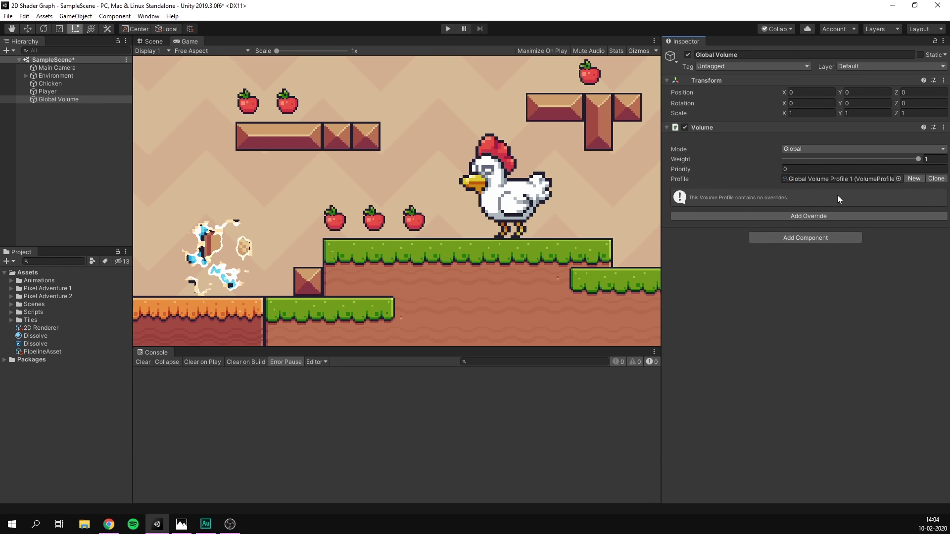
Add a Bloom override to the Global Volume, with Intensity overridden to 0.3 and Threshold to 1
{"action": "left_click", "coordinate": [811, 215]}
{"action": "left_click", "coordinate": [790, 254]}
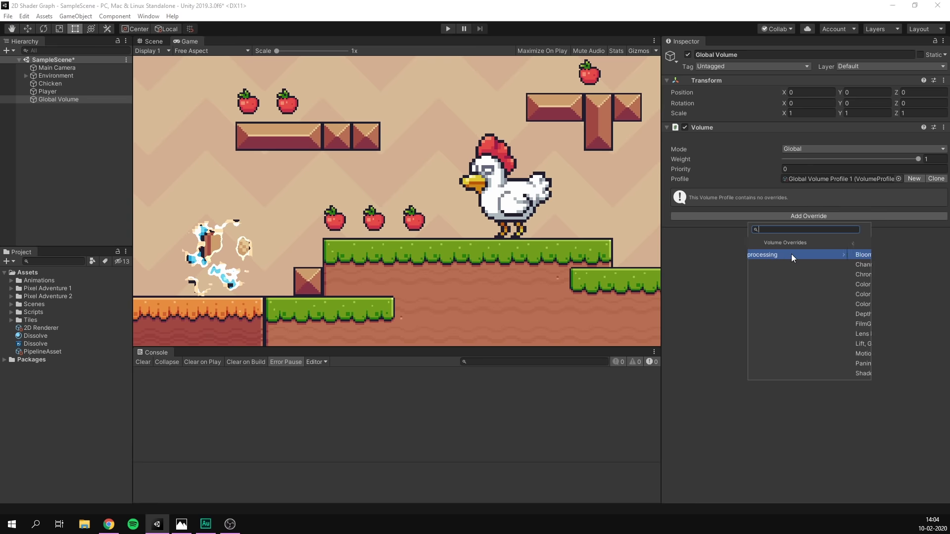
{"action": "left_click", "coordinate": [783, 254]}
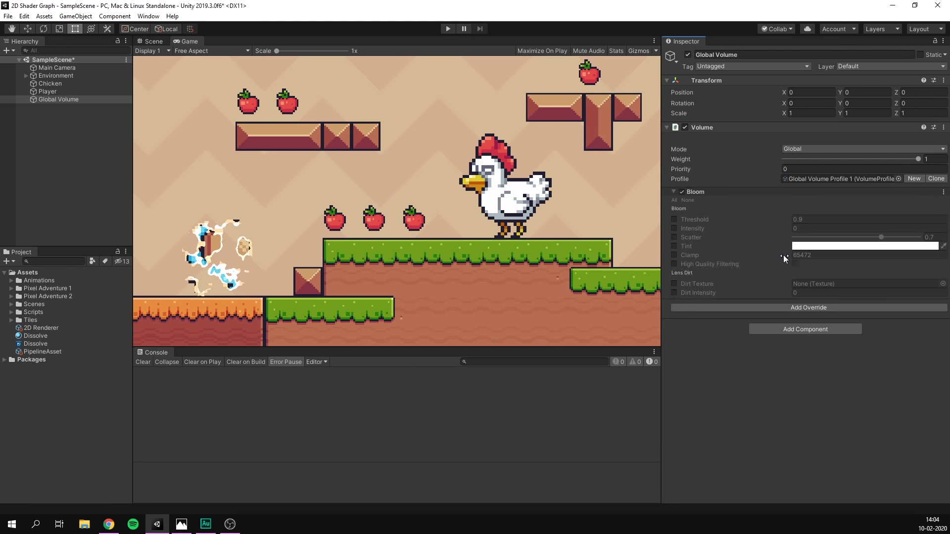
{"action": "left_click", "coordinate": [674, 228]}
{"action": "left_click", "coordinate": [815, 229]}
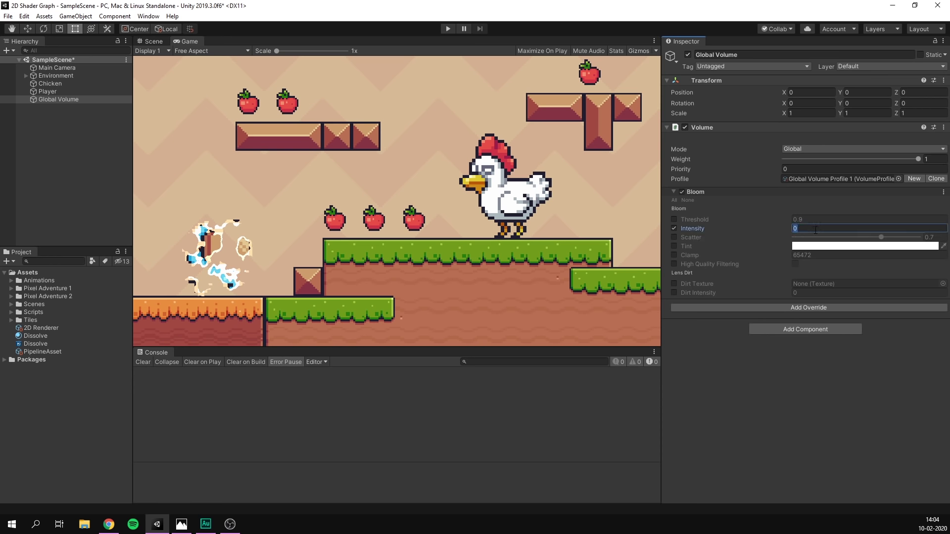
{"action": "type", "text": "0.3"}
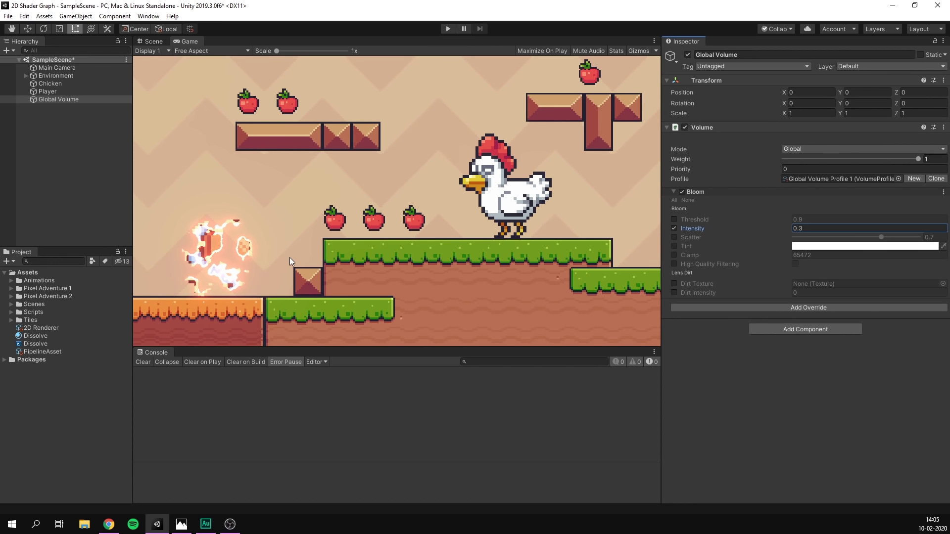
{"action": "left_click", "coordinate": [673, 220]}
{"action": "left_click", "coordinate": [826, 219]}
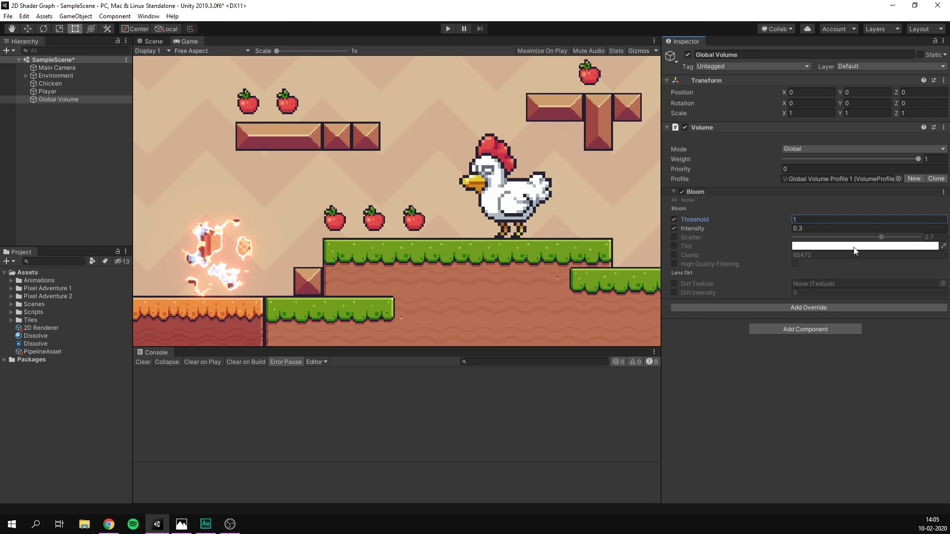
Adjust the Dissolve material's HDR Color to RGB 191, 56, 32, keeping its intensity at 2
{"action": "left_click", "coordinate": [36, 336]}
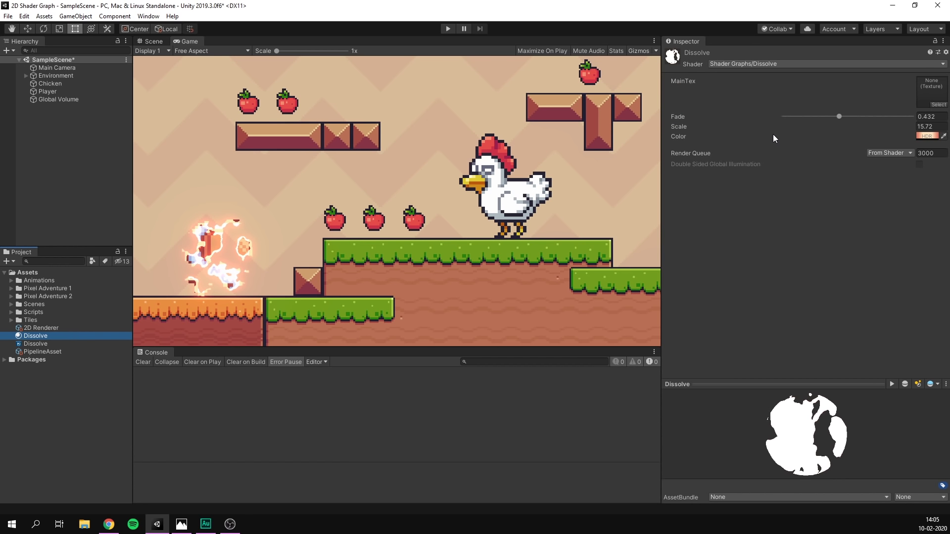
{"action": "left_click", "coordinate": [926, 136]}
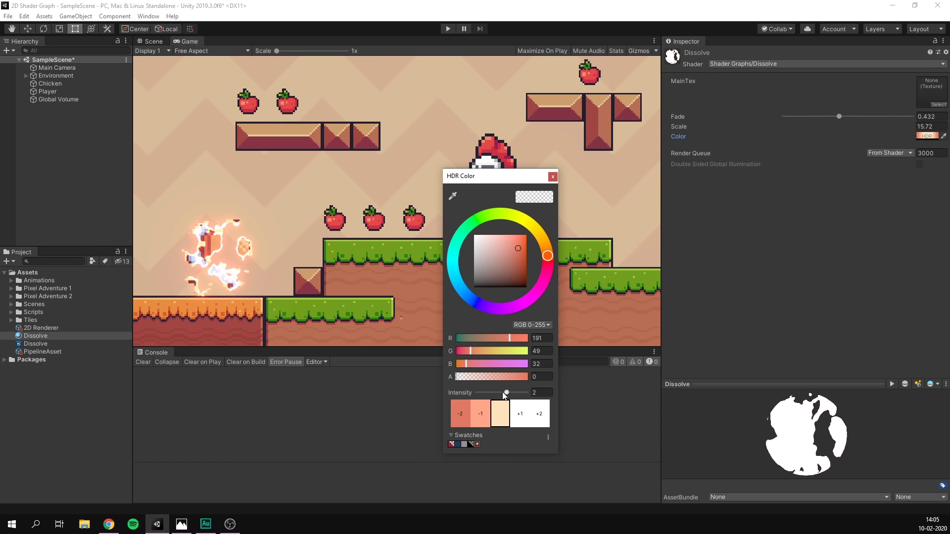
{"action": "mouse_move", "coordinate": [505, 392]}
{"action": "left_mouse_down"}
{"action": "mouse_move", "coordinate": [491, 393]}
{"action": "mouse_move", "coordinate": [509, 393]}
{"action": "left_mouse_up"}
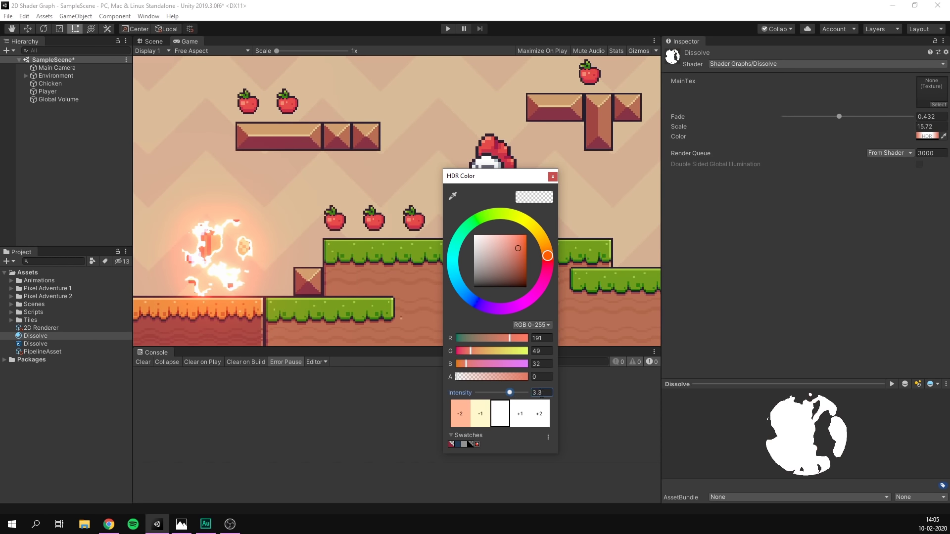
{"action": "left_click", "coordinate": [545, 394]}
{"action": "type", "text": "2"}
{"action": "mouse_move", "coordinate": [547, 255]}
{"action": "left_mouse_down"}
{"action": "mouse_move", "coordinate": [470, 210]}
{"action": "mouse_move", "coordinate": [435, 249]}
{"action": "mouse_move", "coordinate": [462, 296]}
{"action": "mouse_move", "coordinate": [527, 309]}
{"action": "mouse_move", "coordinate": [554, 242]}
{"action": "mouse_move", "coordinate": [555, 254]}
{"action": "left_mouse_up"}
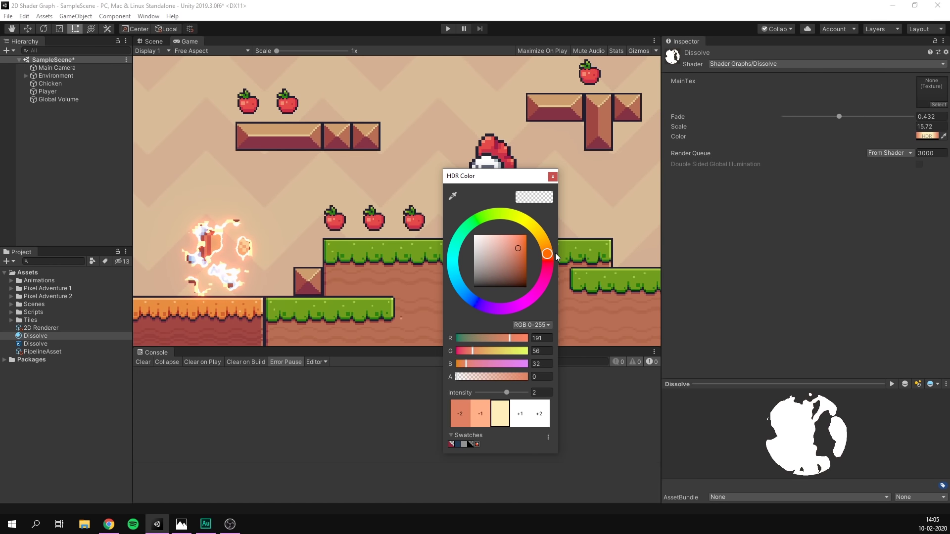
{"action": "left_click", "coordinate": [117, 225]}
Assign the Dissolve material to the Chicken's Sprite Renderer while viewing the scene in the Scene view
{"action": "left_click", "coordinate": [149, 41]}
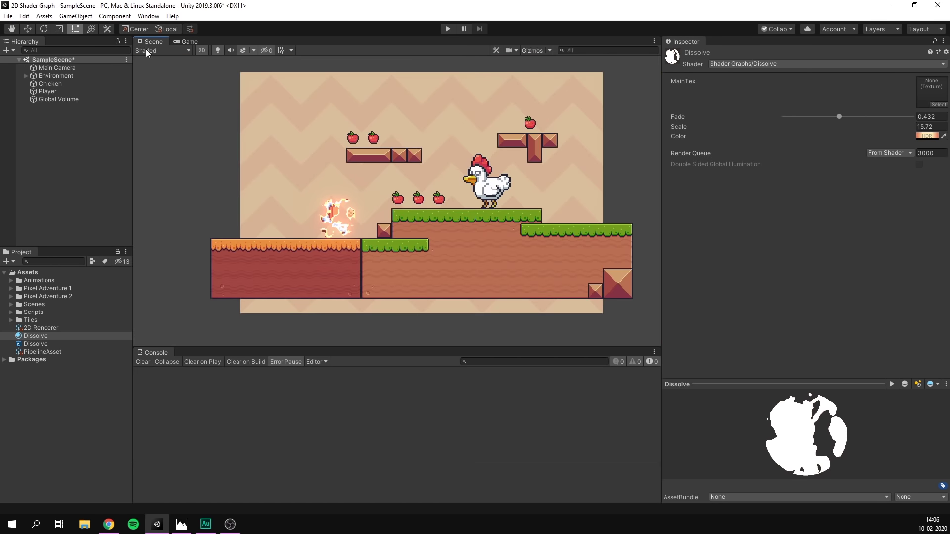
{"action": "left_click", "coordinate": [50, 84]}
{"action": "scroll", "coordinate": [349, 176], "scroll_direction": "up", "scroll_amount": 2}
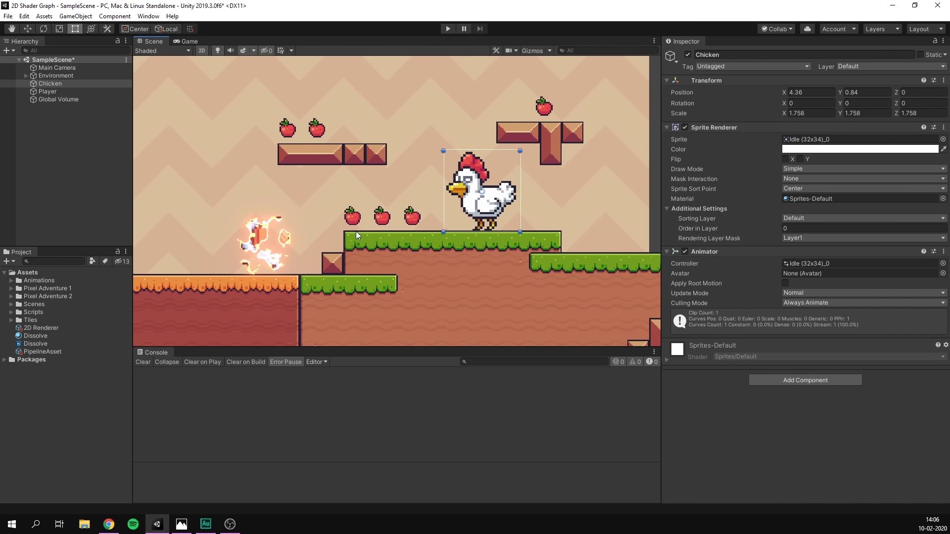
{"action": "left_click_drag", "start_coordinate": [33, 336], "coordinate": [812, 199]}
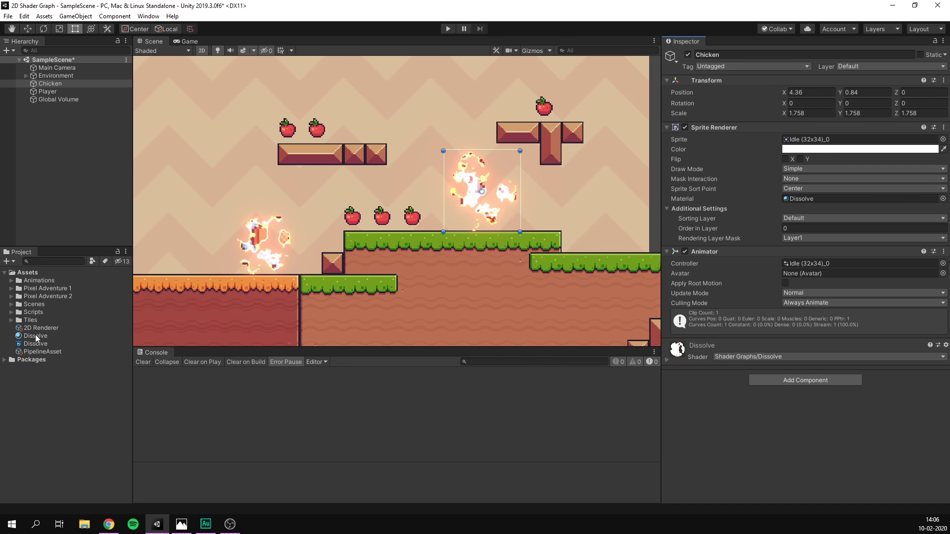
Vary the Dissolve material's Fade in edit mode and Play mode to preview the effect on the Player and Chicken
{"action": "left_click", "coordinate": [35, 336]}
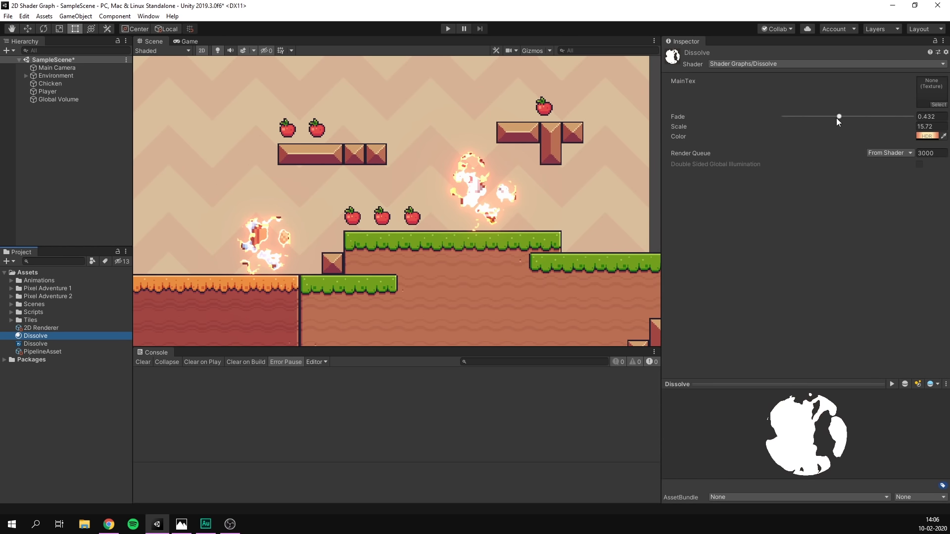
{"action": "left_click_drag", "start_coordinate": [836, 119], "coordinate": [872, 124]}
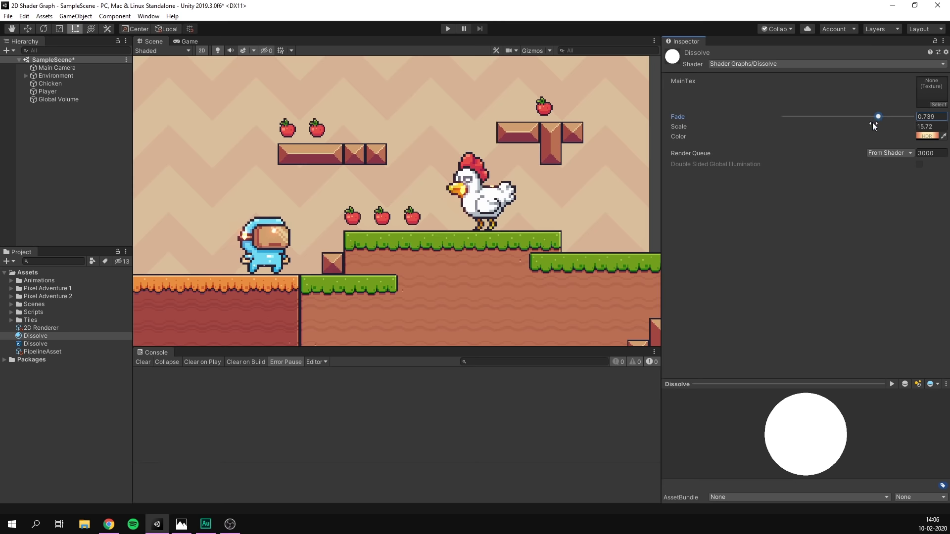
{"action": "key", "text": "ctrl+p"}
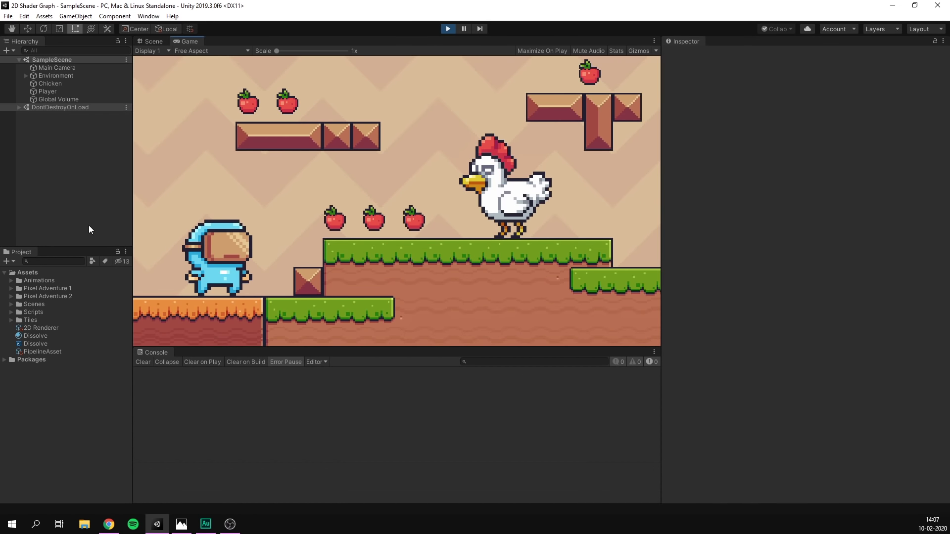
{"action": "left_click", "coordinate": [41, 336]}
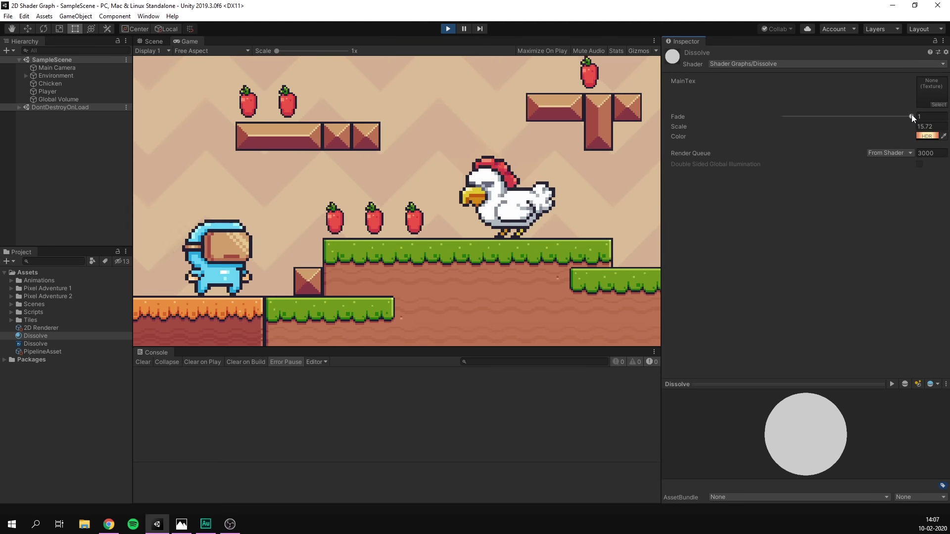
{"action": "mouse_move", "coordinate": [912, 116]}
{"action": "left_mouse_down"}
{"action": "mouse_move", "coordinate": [797, 118]}
{"action": "mouse_move", "coordinate": [910, 113]}
{"action": "mouse_move", "coordinate": [751, 106]}
{"action": "mouse_move", "coordinate": [820, 120]}
{"action": "mouse_move", "coordinate": [892, 114]}
{"action": "left_mouse_up"}
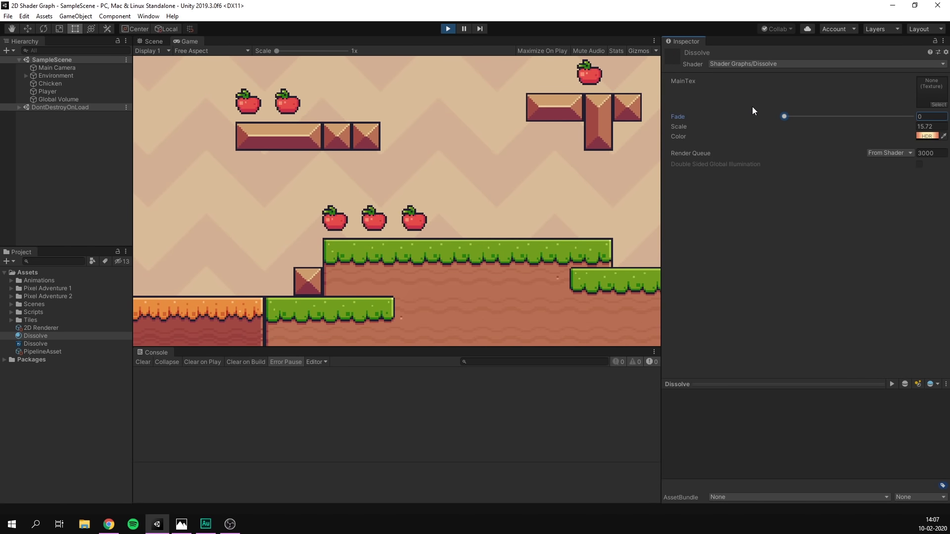
{"action": "key", "text": "ctrl+p"}
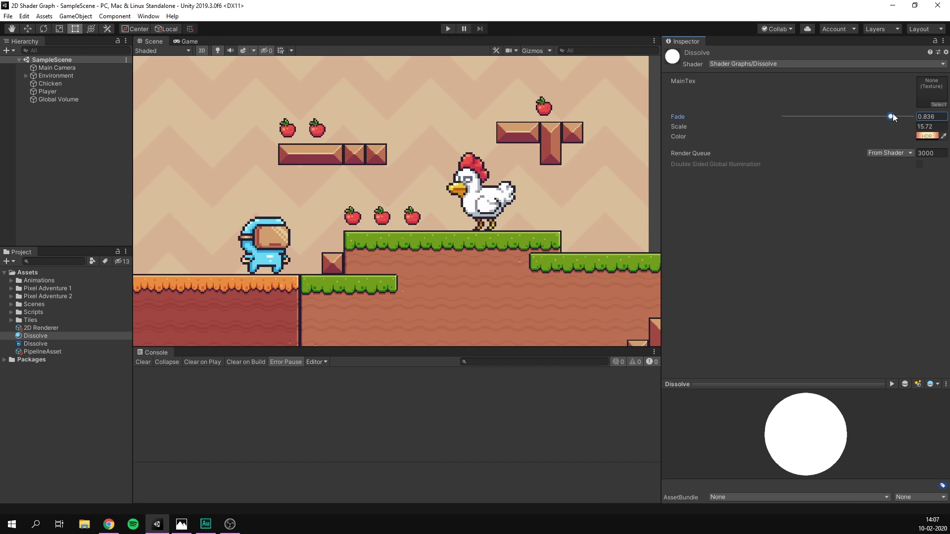
Switch to Dissolve.cs in Visual Studio and examine the line in Start that gets the SpriteRenderer's material
{"action": "left_click", "coordinate": [232, 198]}
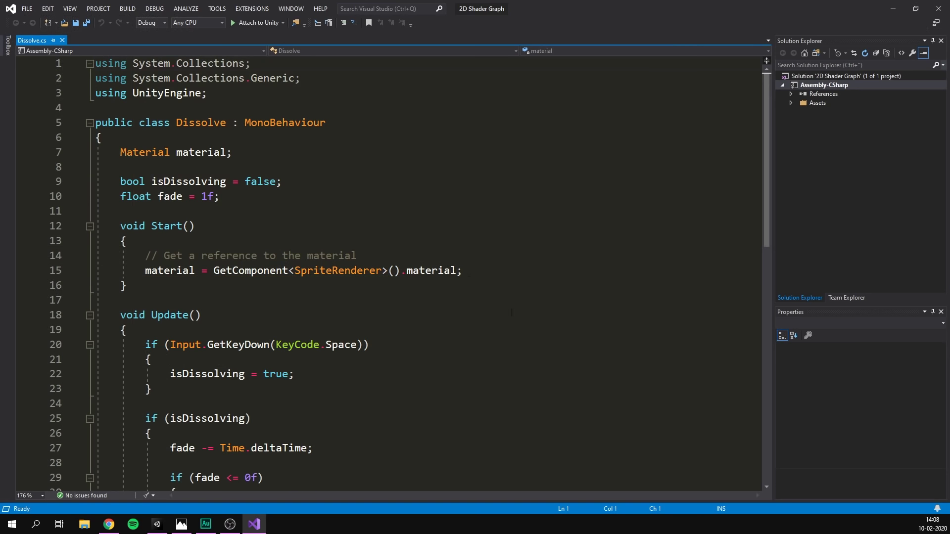
{"action": "mouse_move", "coordinate": [765, 94]}
{"action": "left_mouse_down"}
{"action": "mouse_move", "coordinate": [764, 168]}
{"action": "mouse_move", "coordinate": [766, 112]}
{"action": "left_mouse_up"}
{"action": "left_click", "coordinate": [484, 243]}
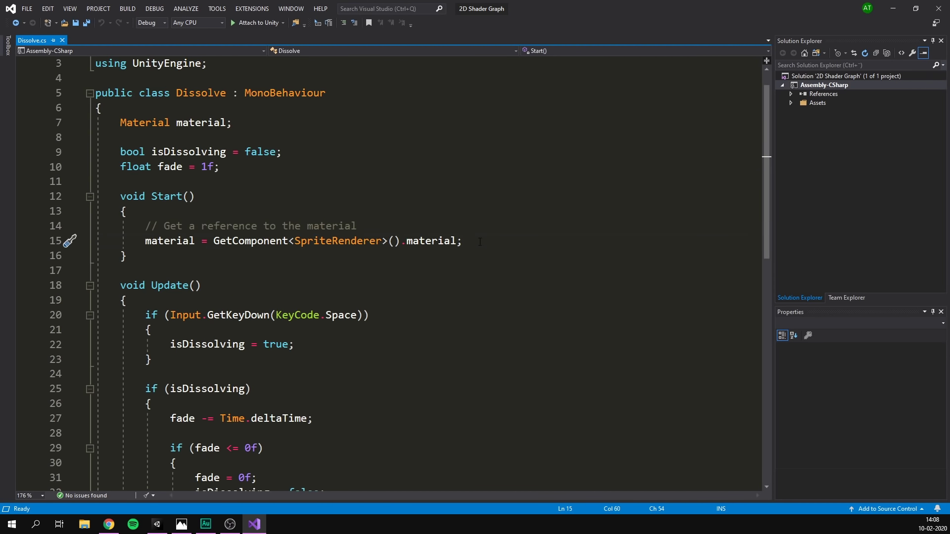
{"action": "left_click_drag", "start_coordinate": [480, 242], "coordinate": [145, 243]}
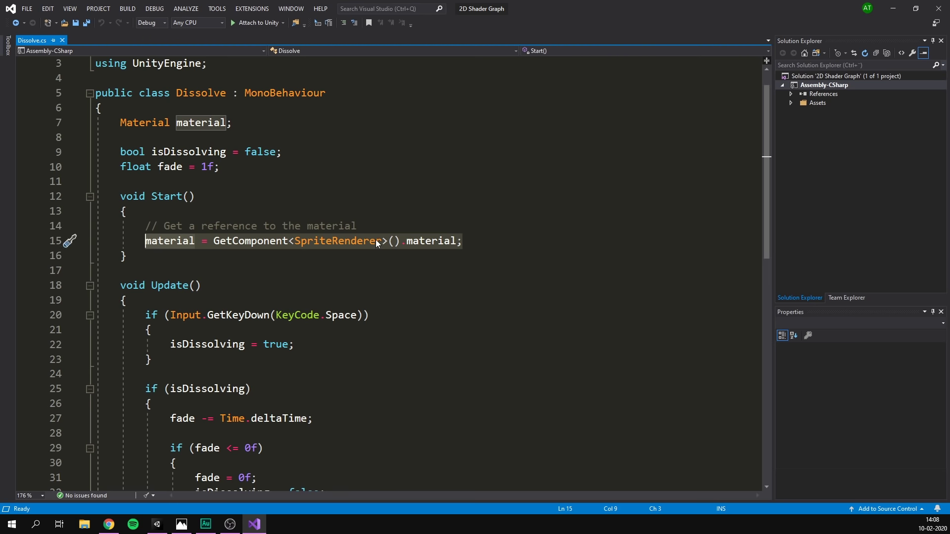
{"action": "scroll", "coordinate": [63, 331], "scroll_direction": "up", "scroll_amount": 1}
{"action": "key", "text": "End"}
Examine the material.SetFloat call for "_Fade" in Update and the declaration of the fade variable
{"action": "scroll", "coordinate": [352, 349], "scroll_direction": "down", "scroll_amount": 5}
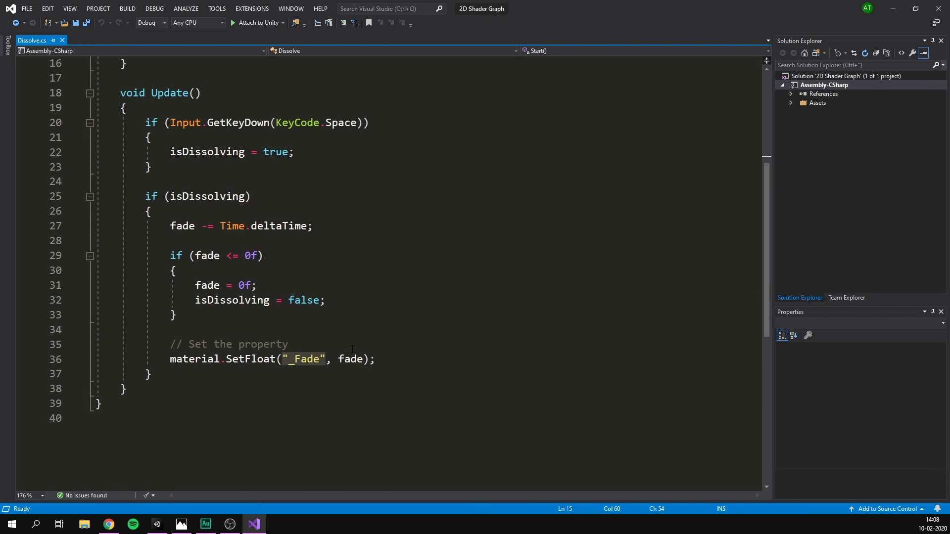
{"action": "left_click_drag", "start_coordinate": [376, 360], "coordinate": [170, 360]}
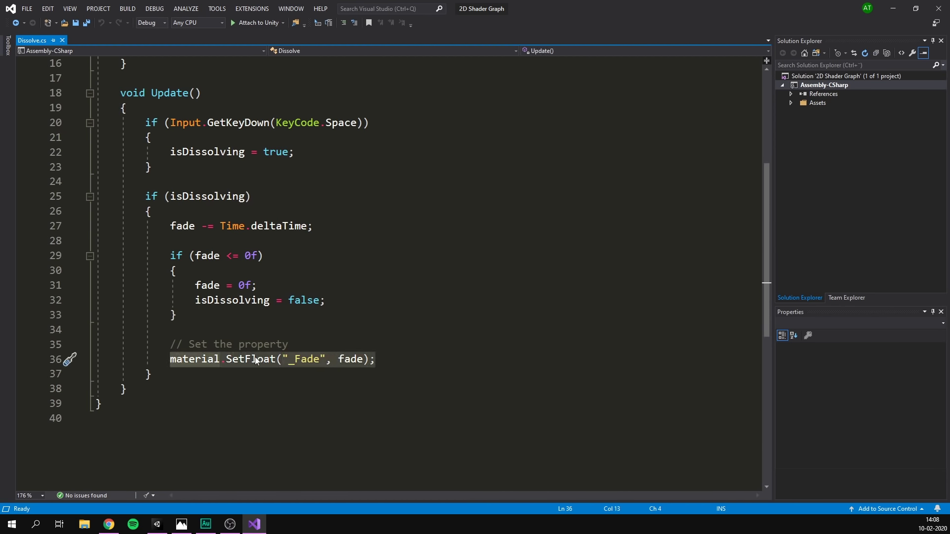
{"action": "left_click", "coordinate": [275, 360]}
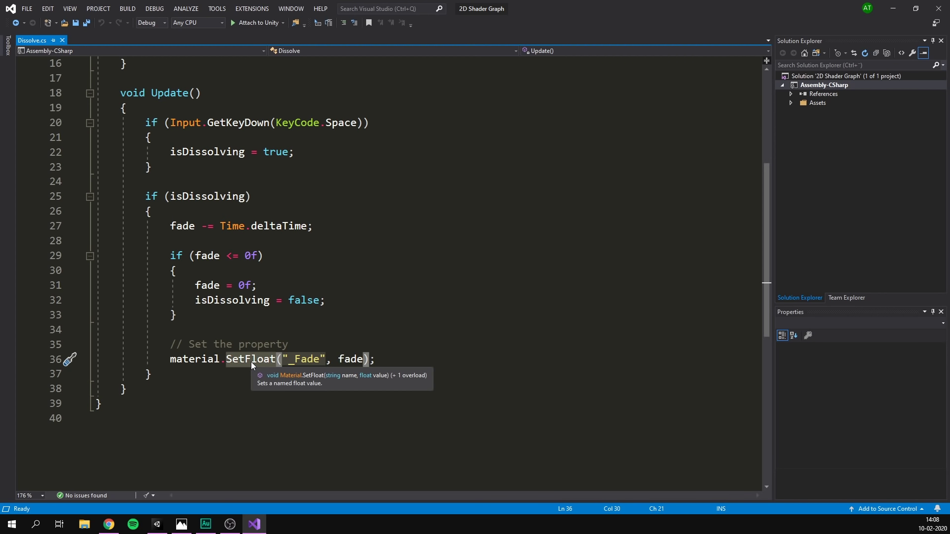
{"action": "left_click", "coordinate": [319, 359]}
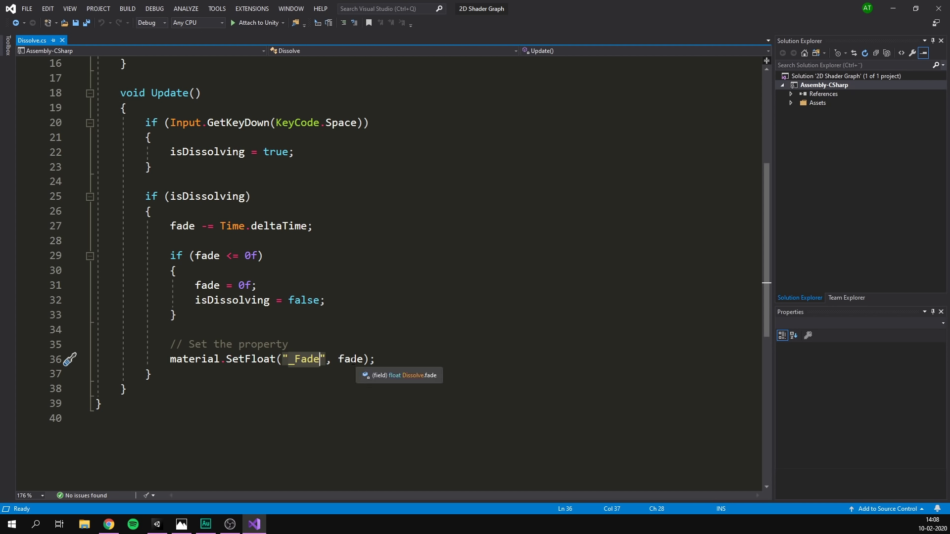
{"action": "left_click", "coordinate": [364, 360]}
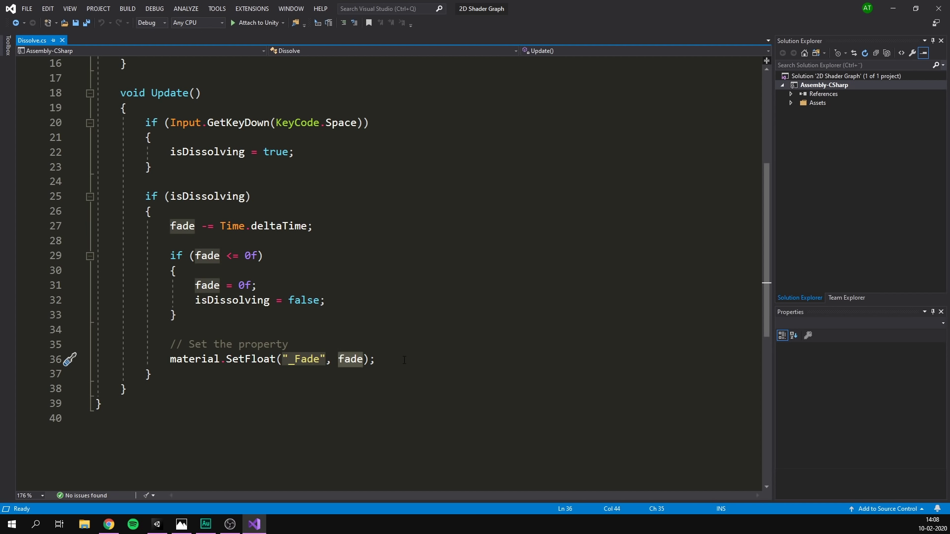
{"action": "scroll", "coordinate": [404, 360], "scroll_direction": "up", "scroll_amount": 1}
{"action": "scroll", "coordinate": [371, 316], "scroll_direction": "up", "scroll_amount": 1}
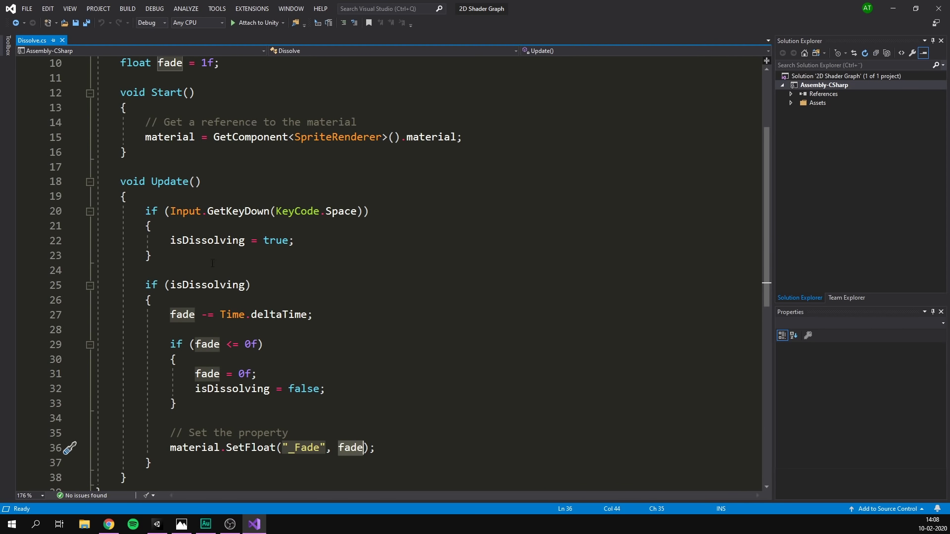
{"action": "scroll", "coordinate": [212, 263], "scroll_direction": "up", "scroll_amount": 1}
{"action": "left_click_drag", "start_coordinate": [220, 107], "coordinate": [120, 108]}
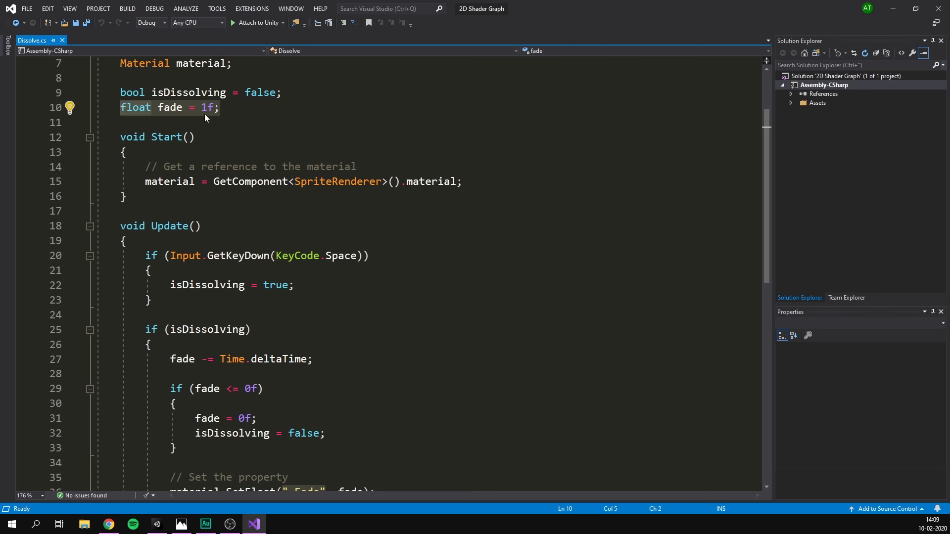
Examine how Update starts dissolving on Space, reduces fade by Time.deltaTime, and stops dissolving once fade reaches 0f
{"action": "scroll", "coordinate": [212, 181], "scroll_direction": "down", "scroll_amount": 1}
{"action": "left_click_drag", "start_coordinate": [152, 255], "coordinate": [145, 210]}
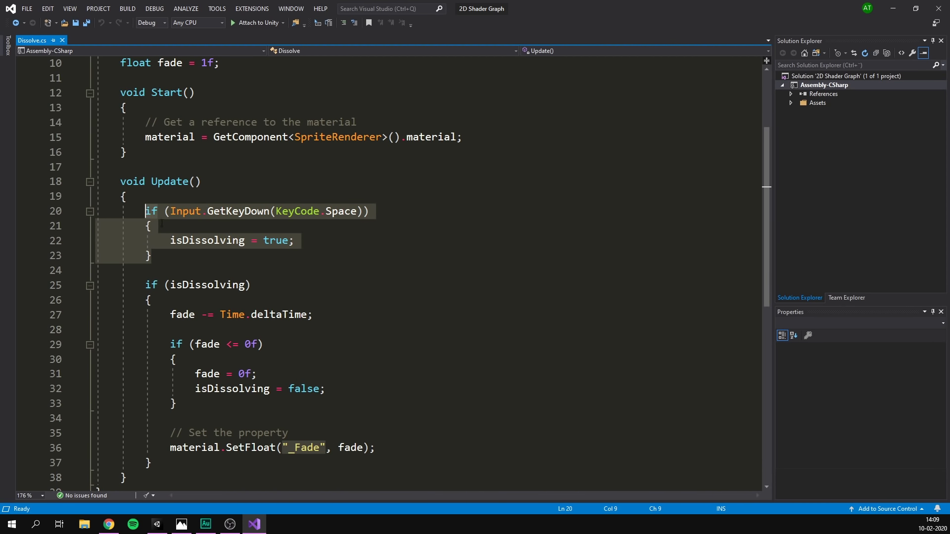
{"action": "scroll", "coordinate": [176, 239], "scroll_direction": "down", "scroll_amount": 1}
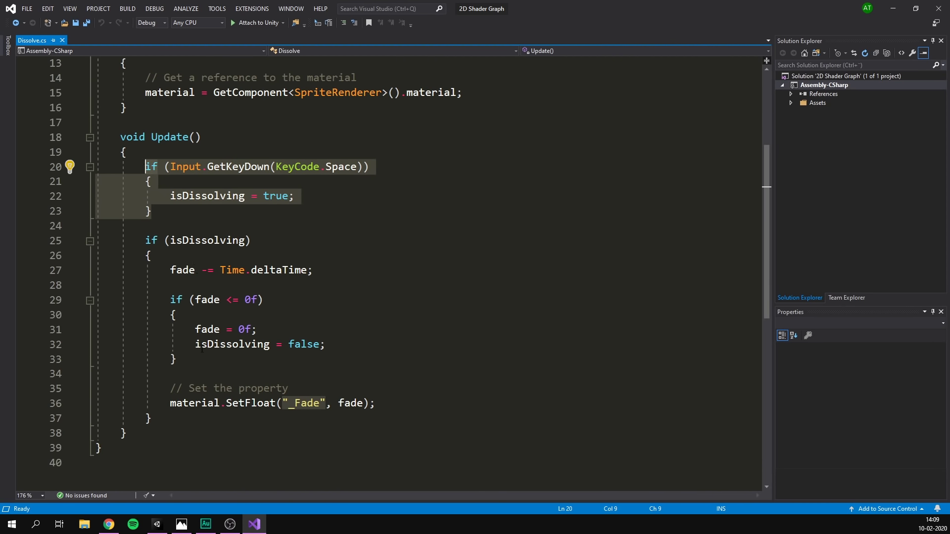
{"action": "left_click_drag", "start_coordinate": [333, 275], "coordinate": [170, 270]}
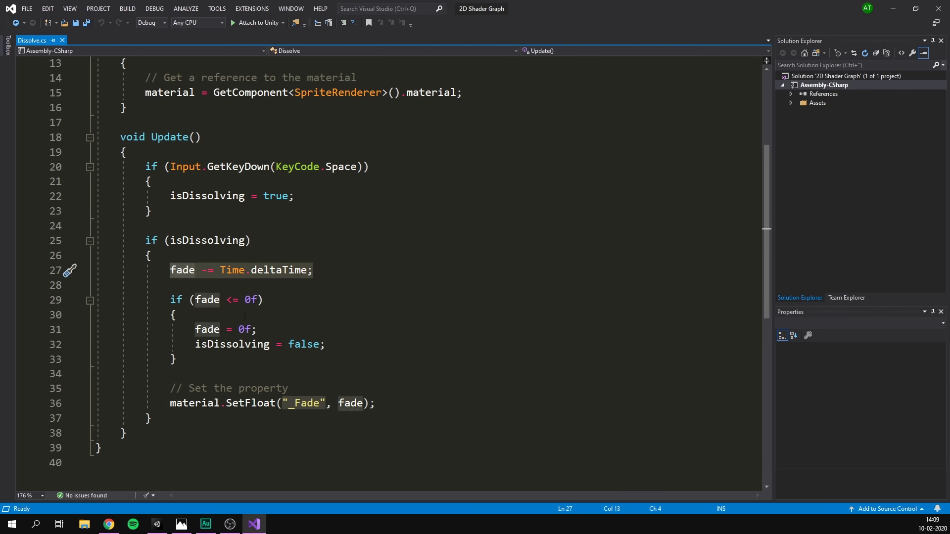
{"action": "left_click_drag", "start_coordinate": [259, 329], "coordinate": [227, 329]}
{"action": "left_click", "coordinate": [204, 330]}
{"action": "left_click", "coordinate": [422, 398]}
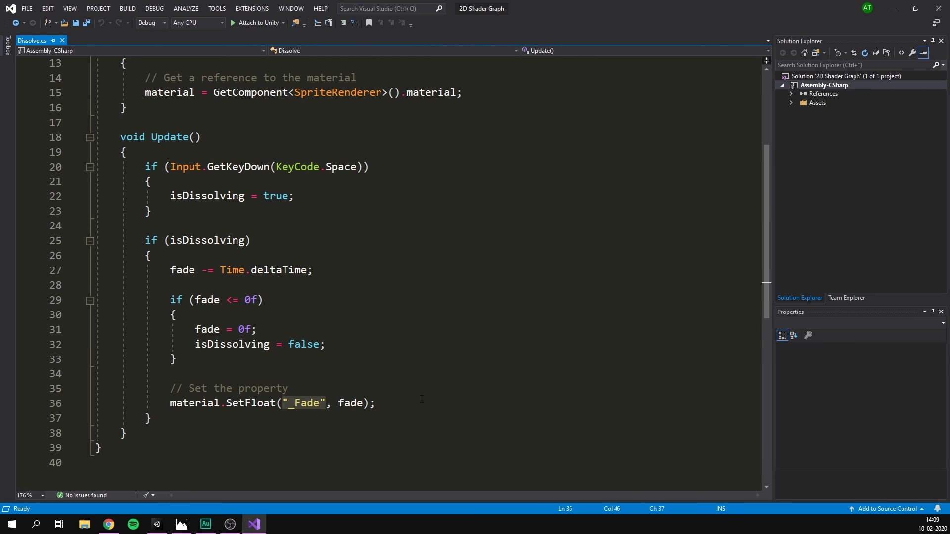
Switch to Unity, attach the Dissolve script to the Player object, and start Play mode
{"action": "left_click", "coordinate": [157, 524]}
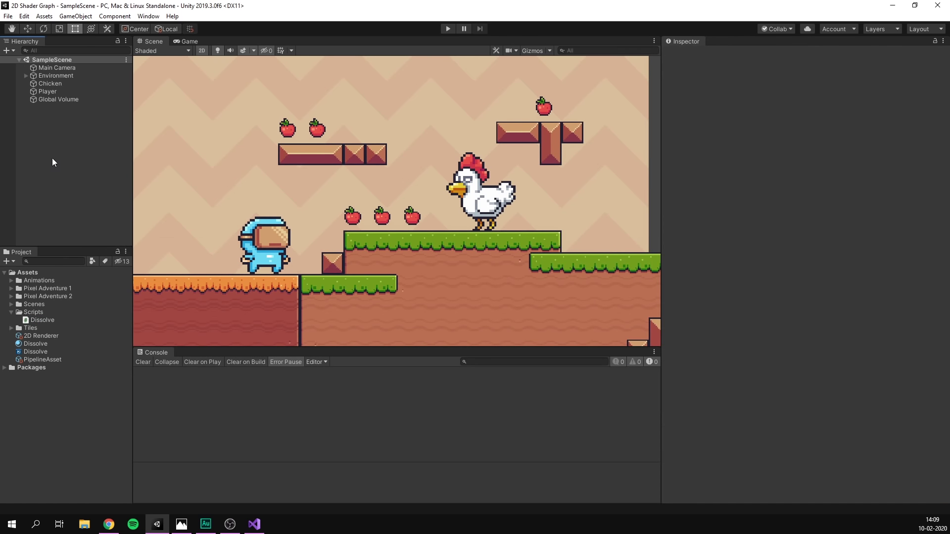
{"action": "left_click", "coordinate": [47, 91]}
{"action": "left_click_drag", "start_coordinate": [43, 320], "coordinate": [788, 417]}
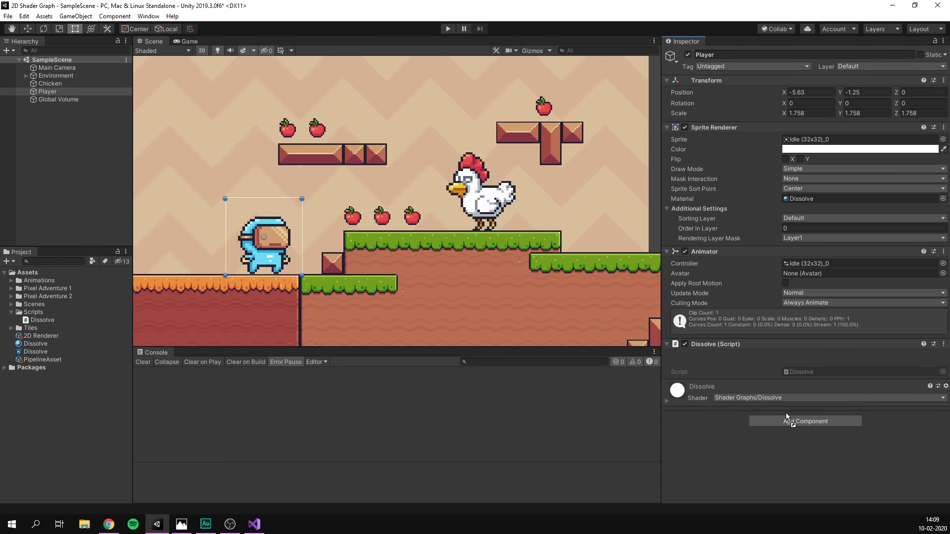
{"action": "key", "text": "ctrl+p"}
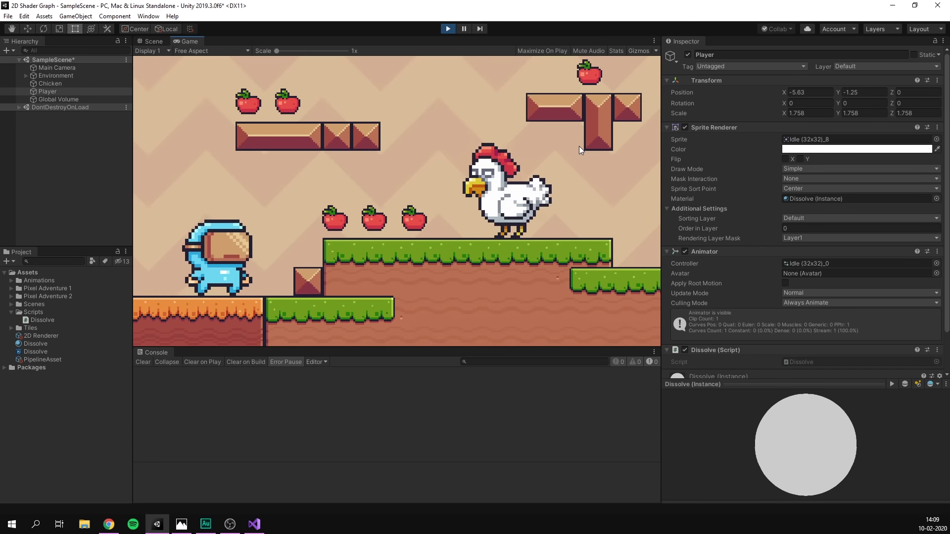